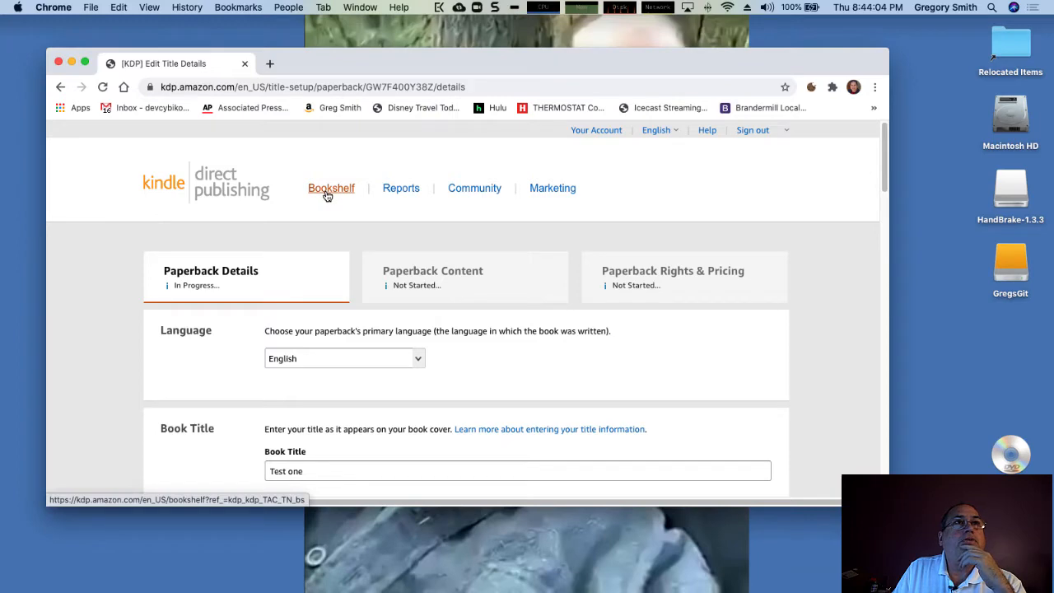
Maximize the browser window, sign in from the Kindle Direct Publishing home page and start a new paperback title.
double_click(545, 69)
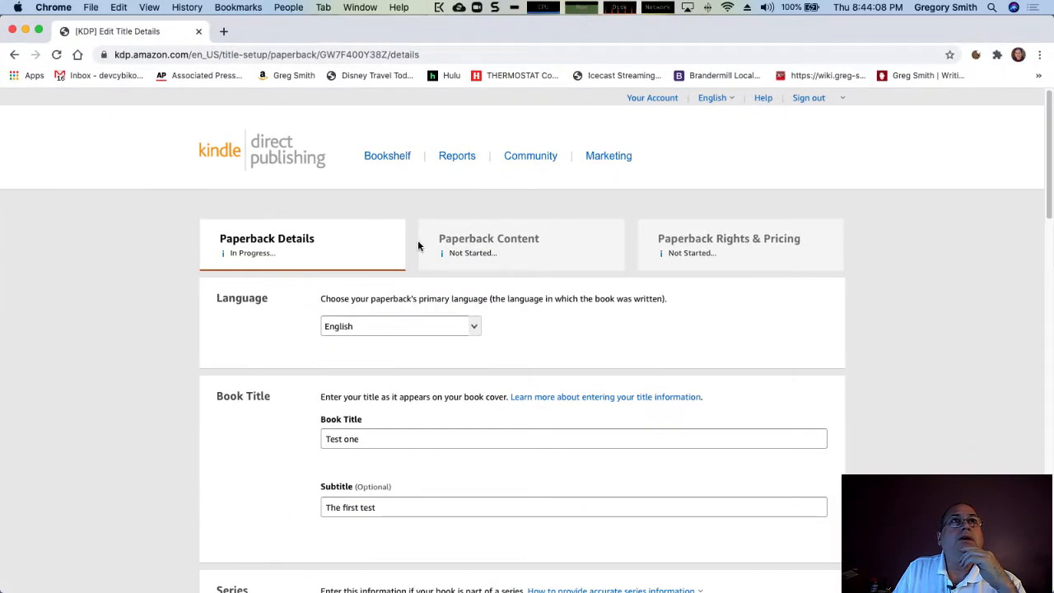
click(277, 164)
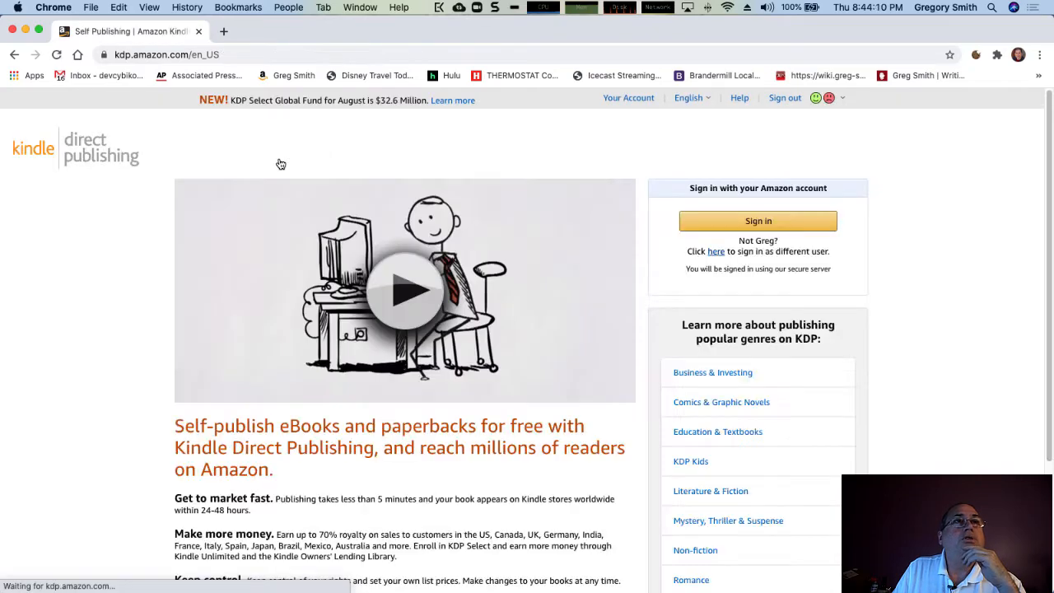
click(746, 222)
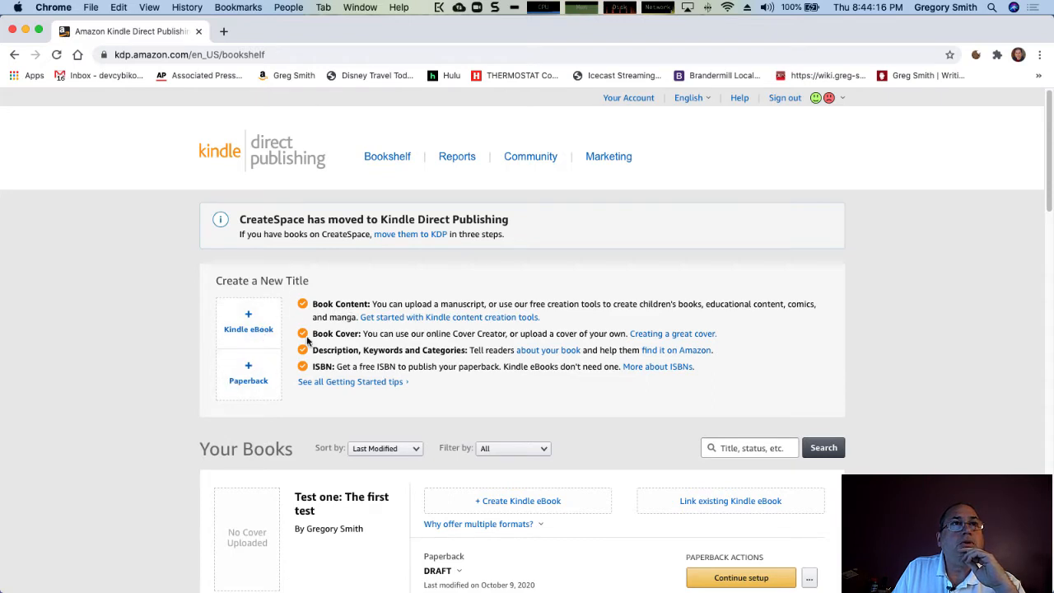
click(256, 376)
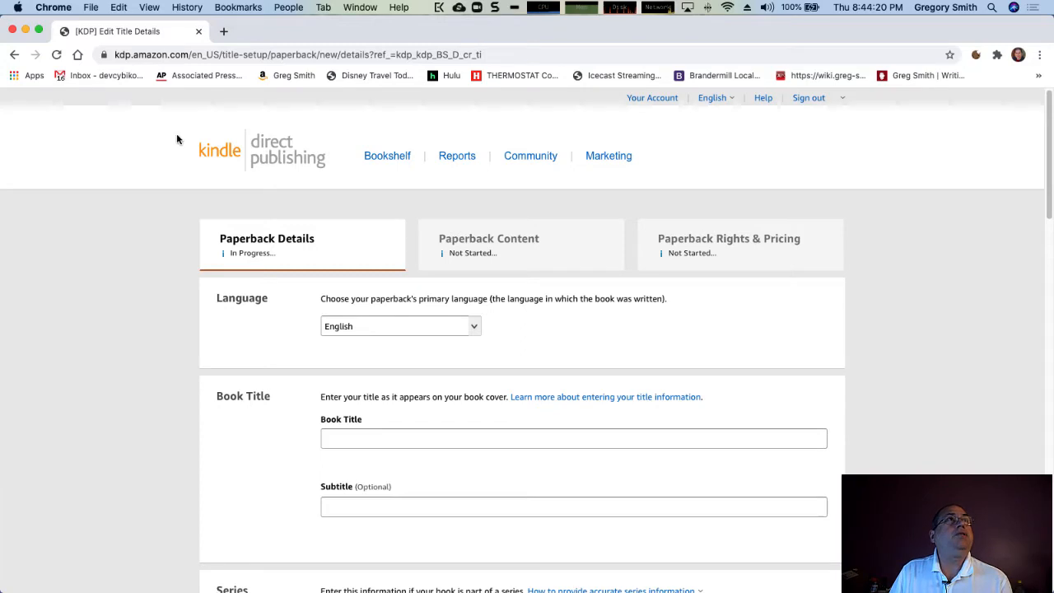
Download the journal cover PDF attached to the Gmail message and view it in Preview, closing it when done.
click(221, 33)
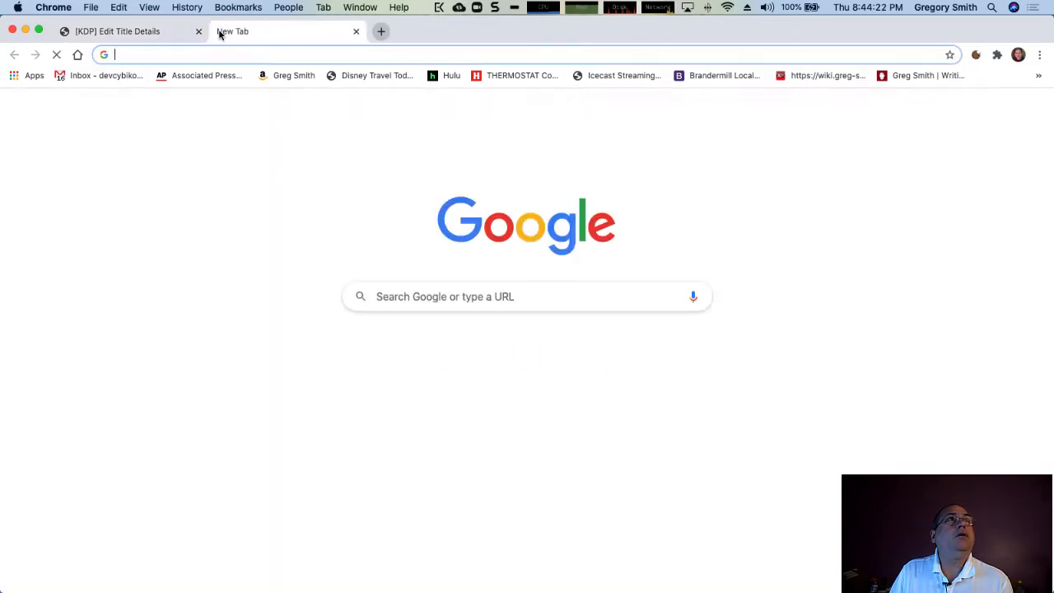
click(73, 76)
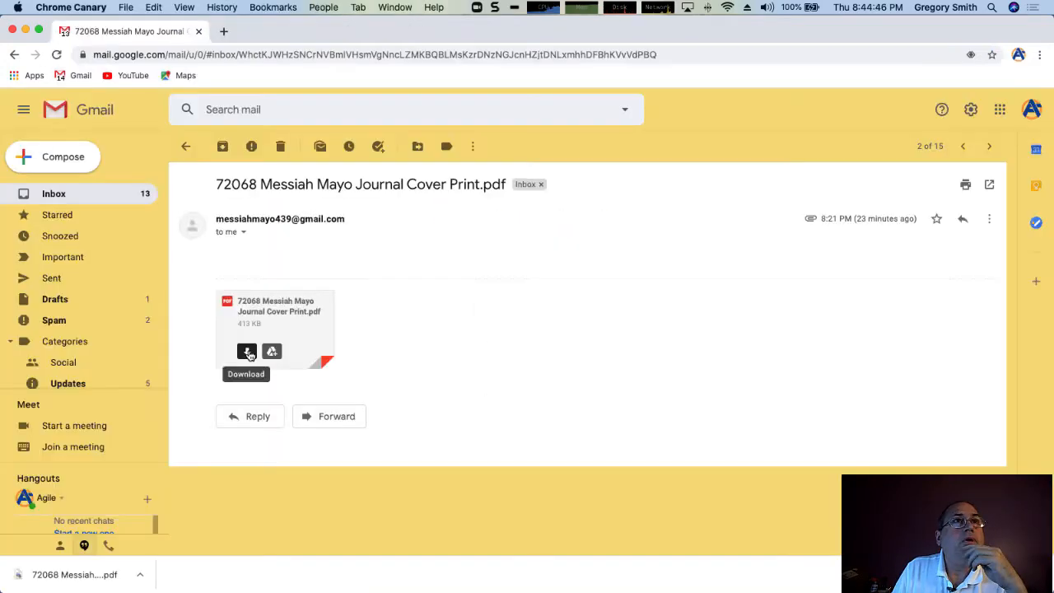
click(247, 352)
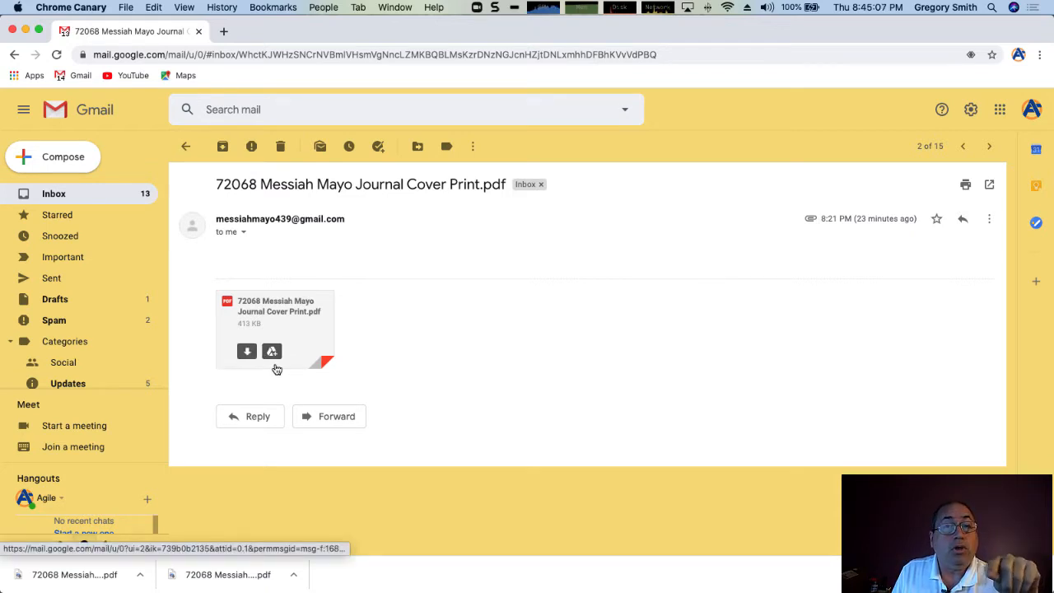
mouse_move(346, 581)
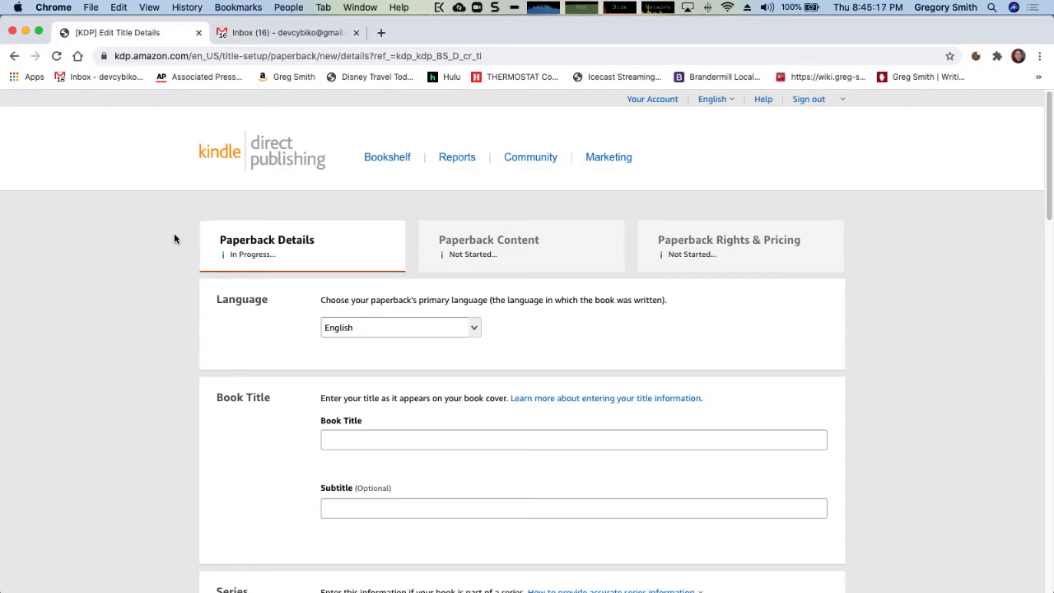
scroll(156, 239, down, 1)
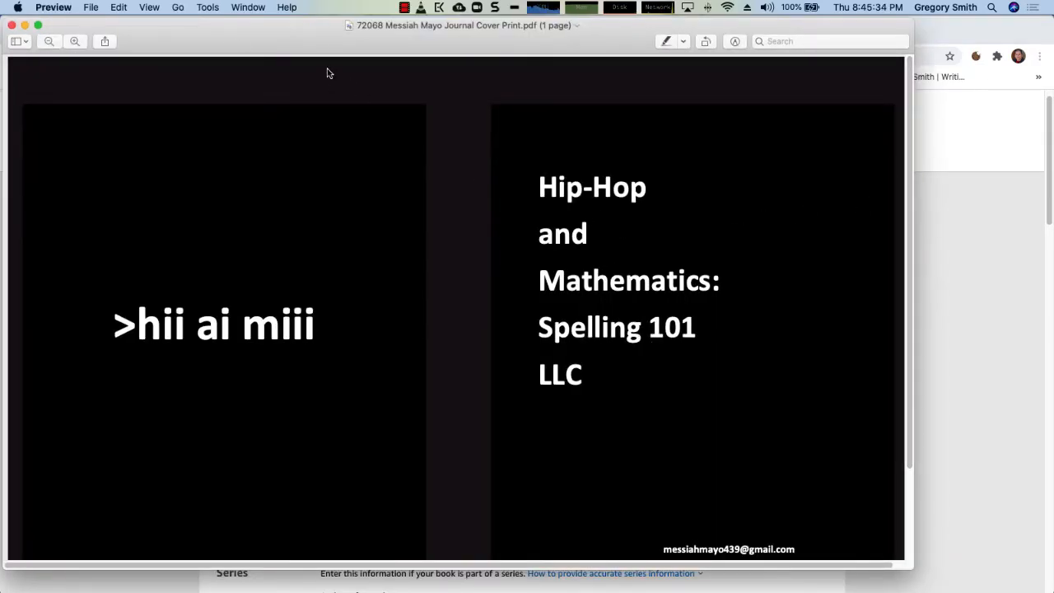
key(super+w)
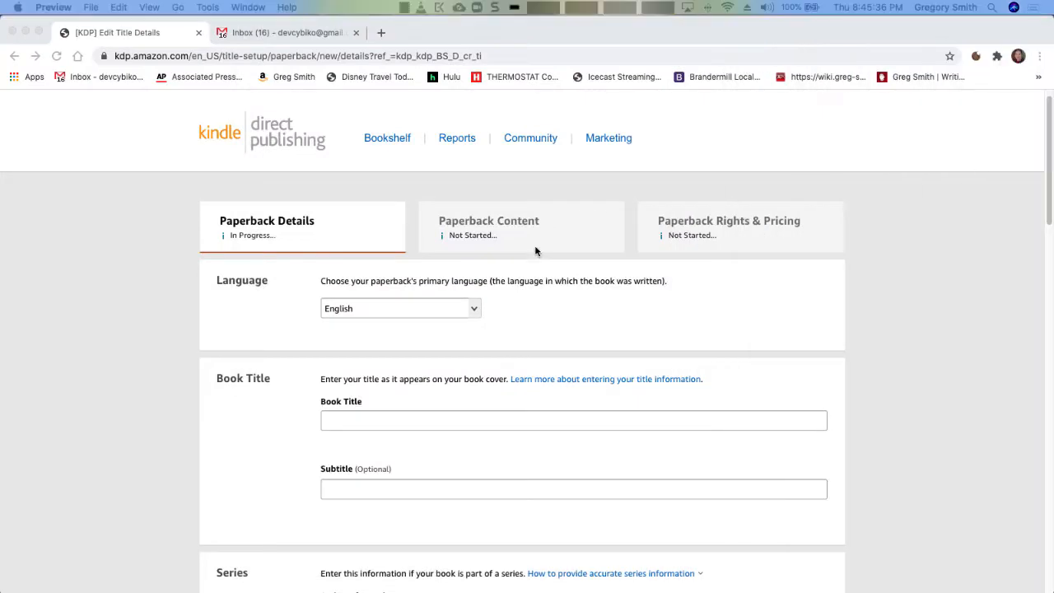
Enter "Hip Hop & Mathetics" as the book title and "Spelling 101, LLC" as the subtitle.
click(423, 419)
text(Hip Hop & Mathetics)
key(Tab)
text(Spelling 101, LLC)
Set the paperback's edition number to 1.
scroll(277, 427, down, 3)
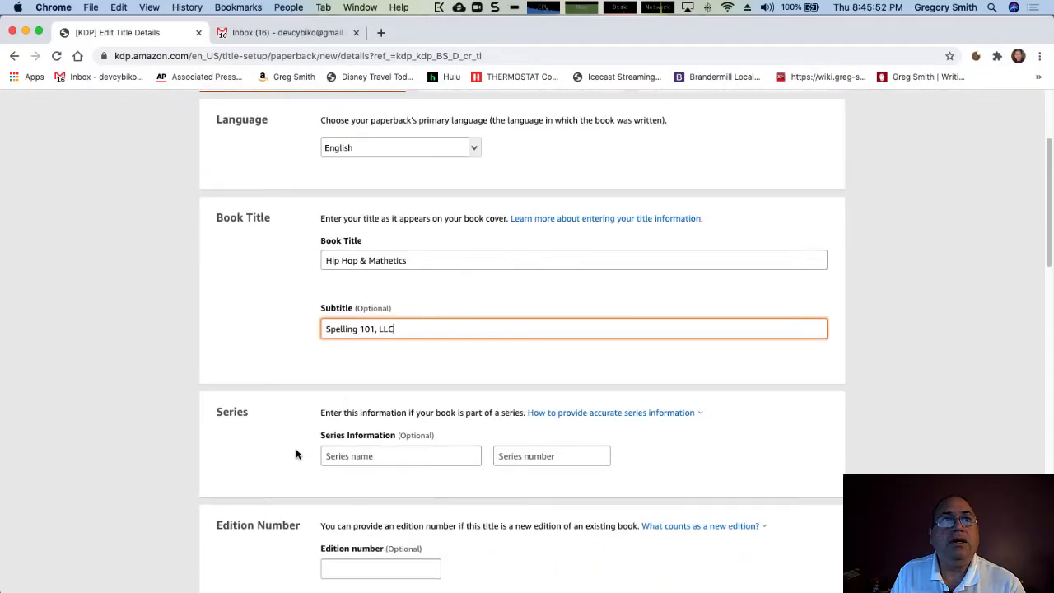
scroll(296, 452, down, 2)
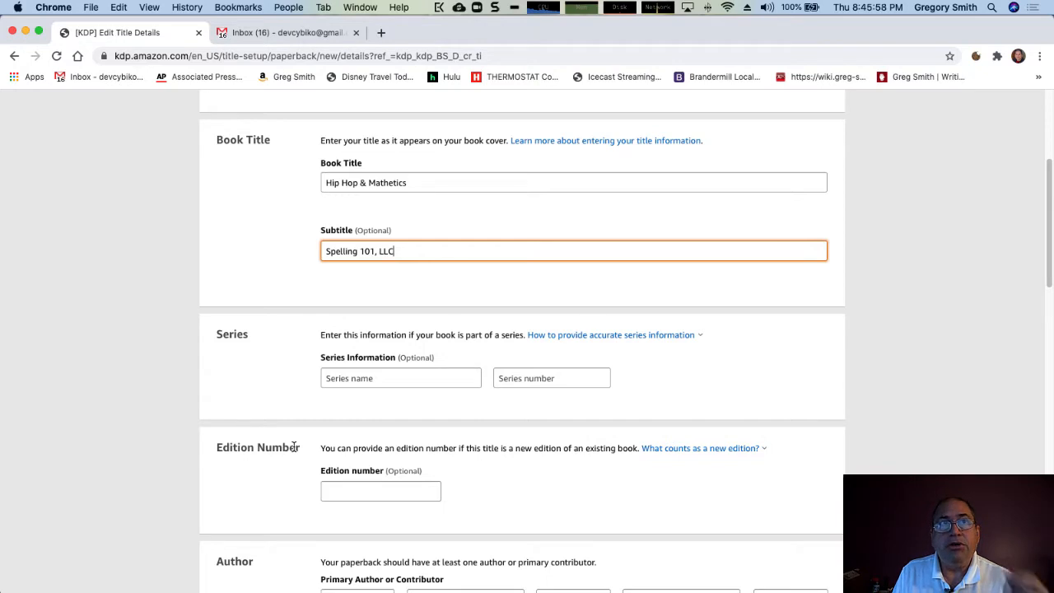
scroll(360, 426, down, 2)
click(350, 415)
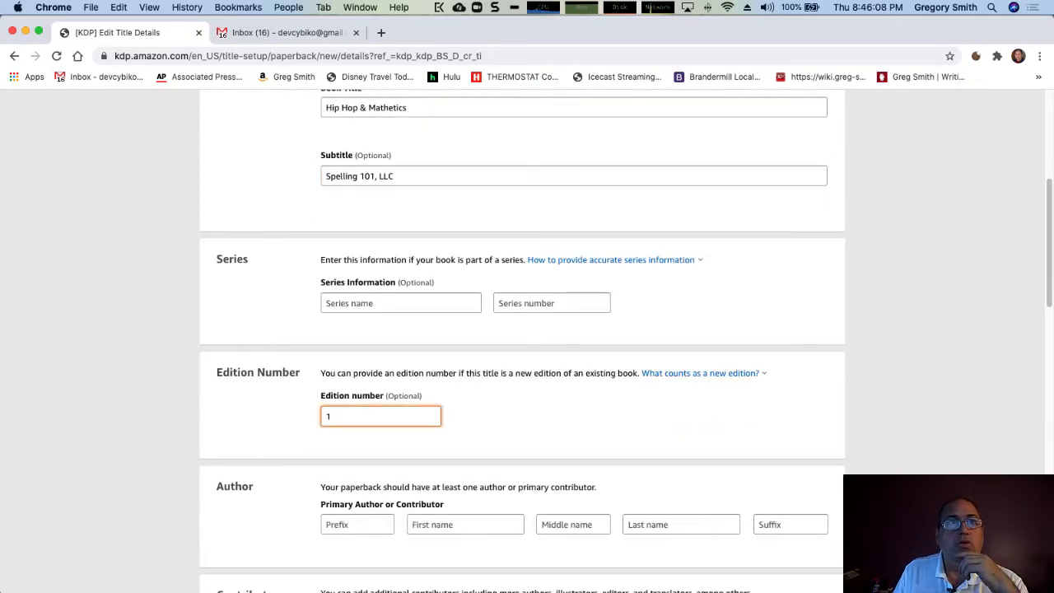
Enter the author's first and last name as the primary author.
scroll(429, 443, down, 3)
click(476, 408)
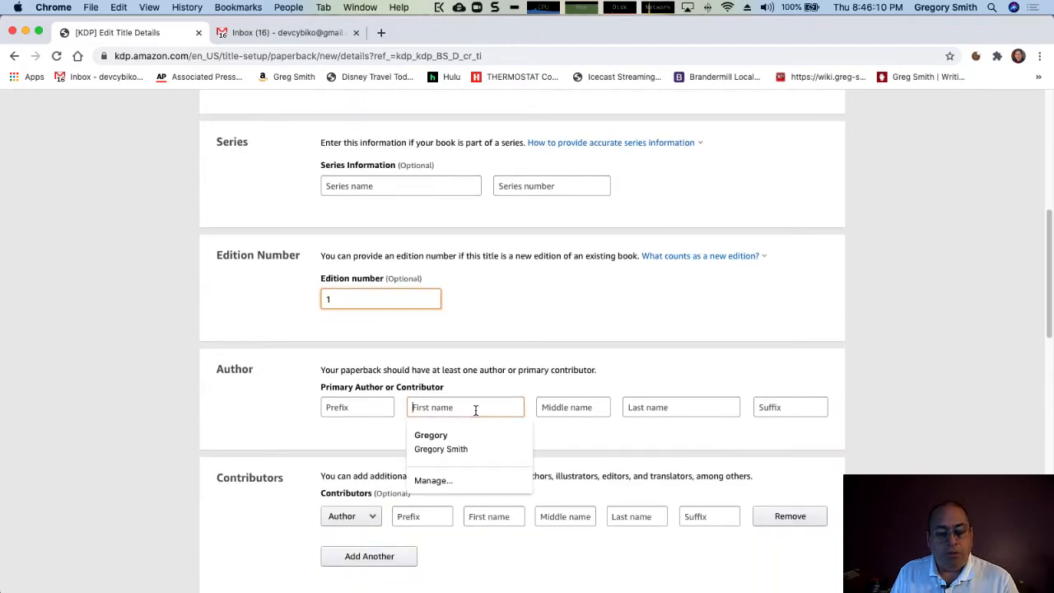
text(Messiah)
key(Tab)
key(Tab)
text(Mayo)
key(Tab)
Enter the same author's first and last name in the optional contributor row.
scroll(462, 404, down, 1)
drag(450, 388, 407, 393)
click(489, 496)
text(Messiah)
drag(657, 388, 611, 388)
click(654, 497)
text(Mayo)
Write the book description: This is the workbook for the course "Hip-Hop and Mathematics: Spelling 101, LLC".
scroll(566, 461, down, 5)
click(506, 386)
text(This is an introduction)
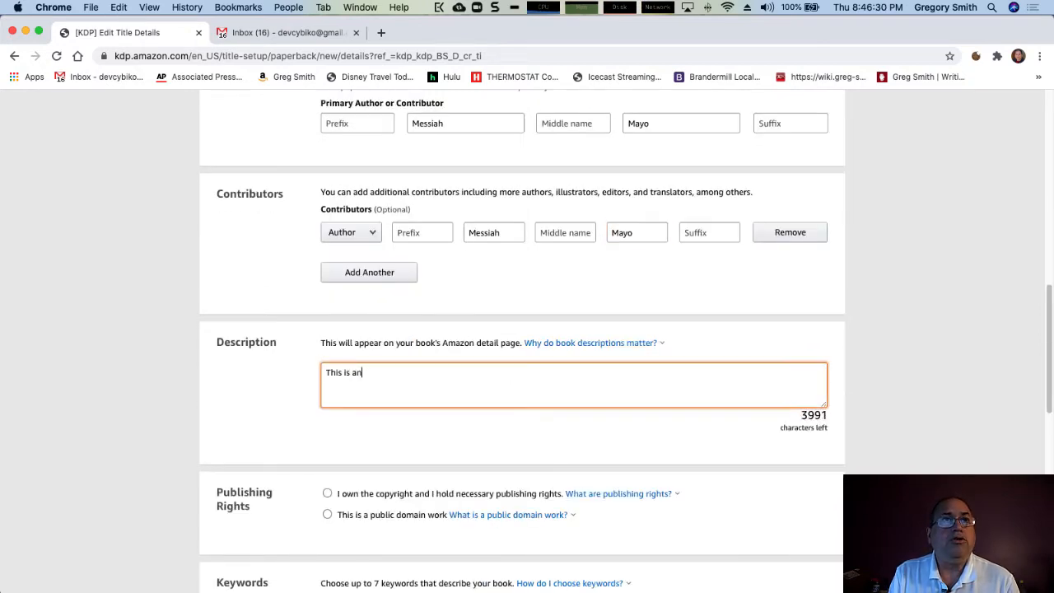
key(BackSpace)
key(BackSpace)
key(BackSpace)
key(BackSpace)
key(BackSpace)
key(BackSpace)
key(BackSpace)
key(BackSpace)
key(BackSpace)
key(BackSpace)
key(BackSpace)
key(BackSpace)
key(BackSpace)
key(BackSpace)
key(BackSpace)
text(the workbook for the cour)
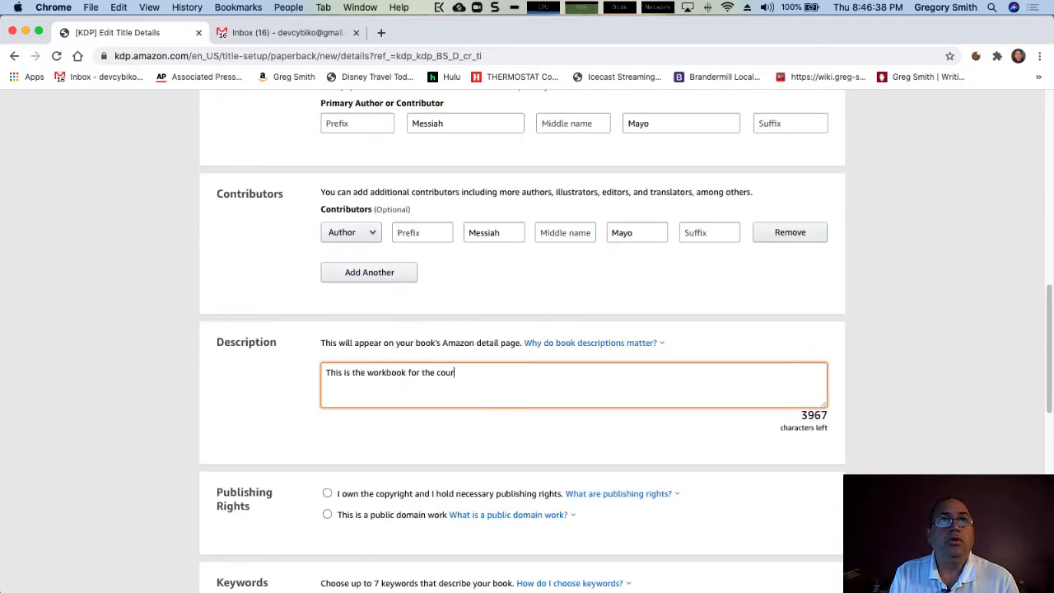
text(se "Hip-Hop nnd Mathematics: Spelling 101, LLC".)
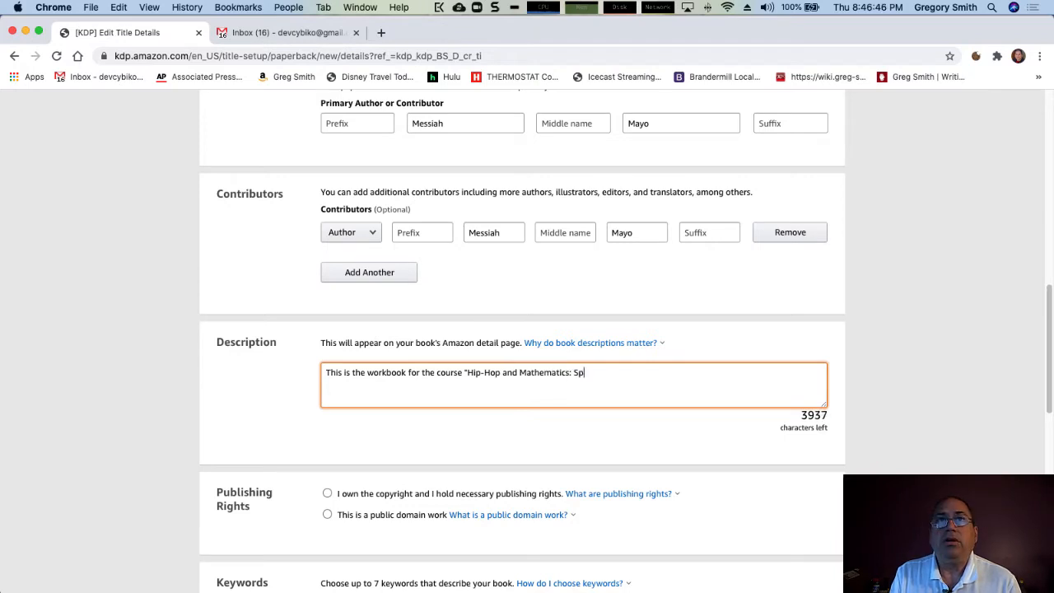
key(BackSpace)
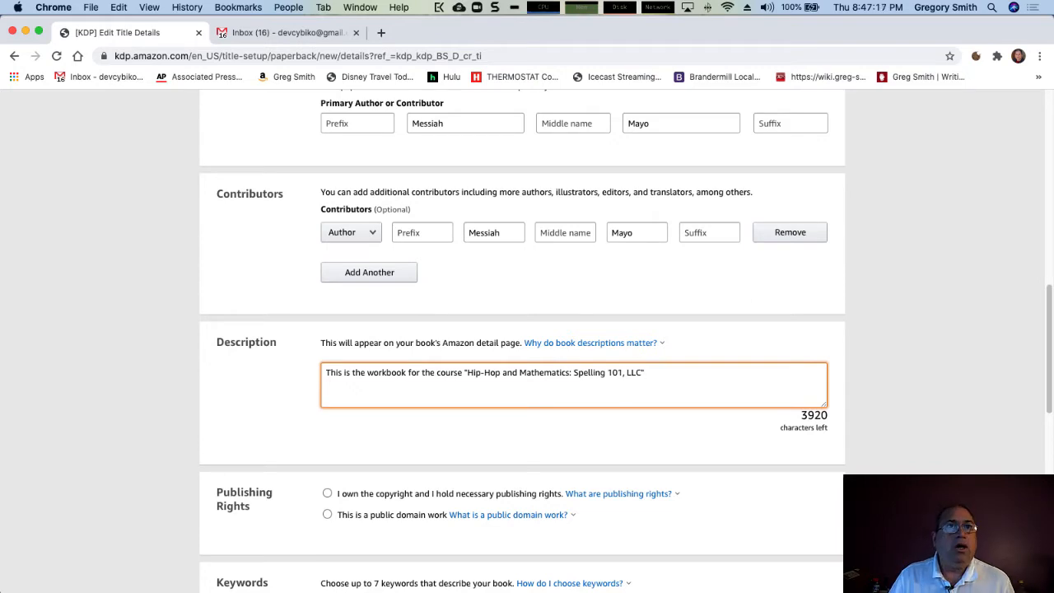
Declare under publishing rights that you own the copyright and hold the necessary publishing rights.
scroll(504, 385, down, 3)
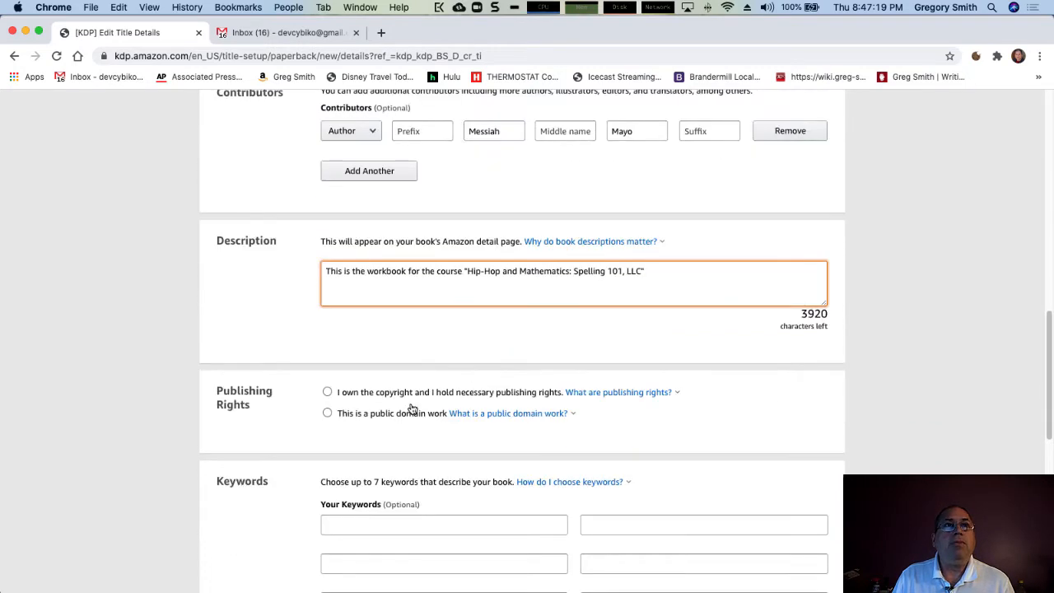
click(327, 393)
scroll(317, 394, down, 3)
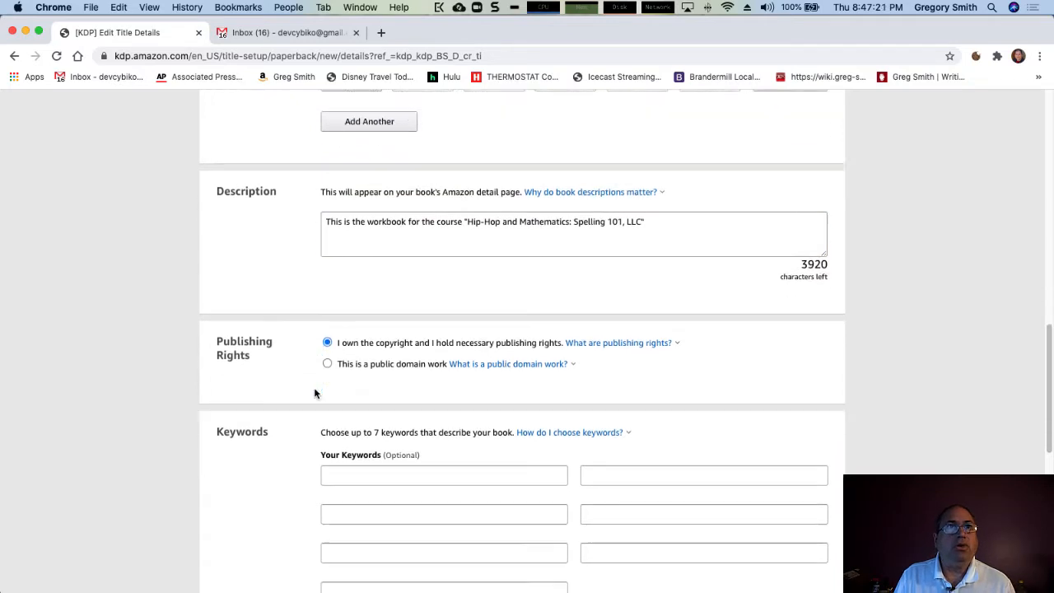
Leave the keywords blank, answer No to the adult content question, and save the details to continue to the content stage.
scroll(306, 418, down, 1)
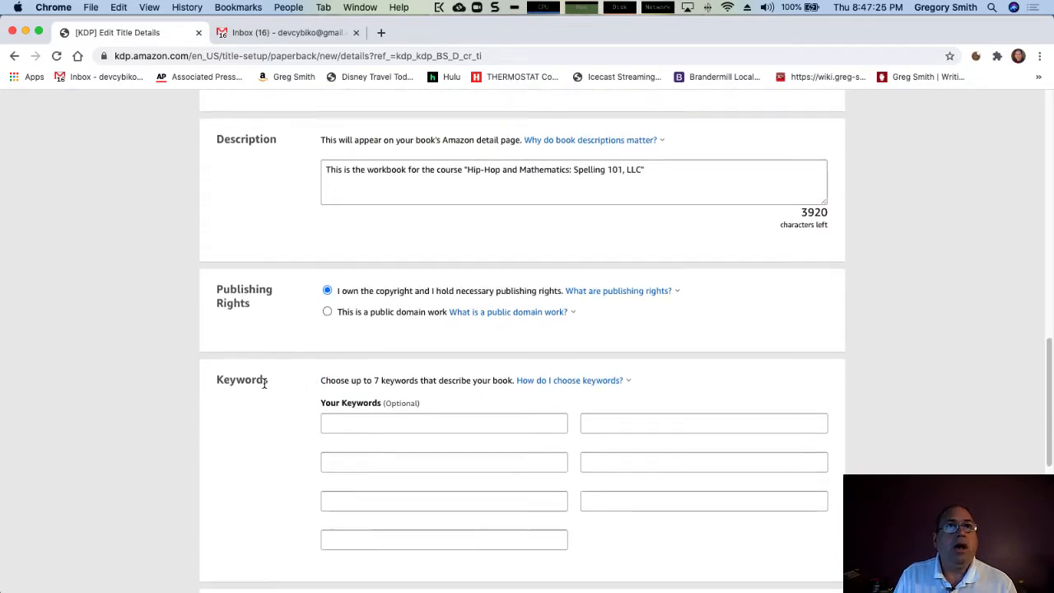
scroll(265, 379, down, 2)
scroll(264, 387, down, 2)
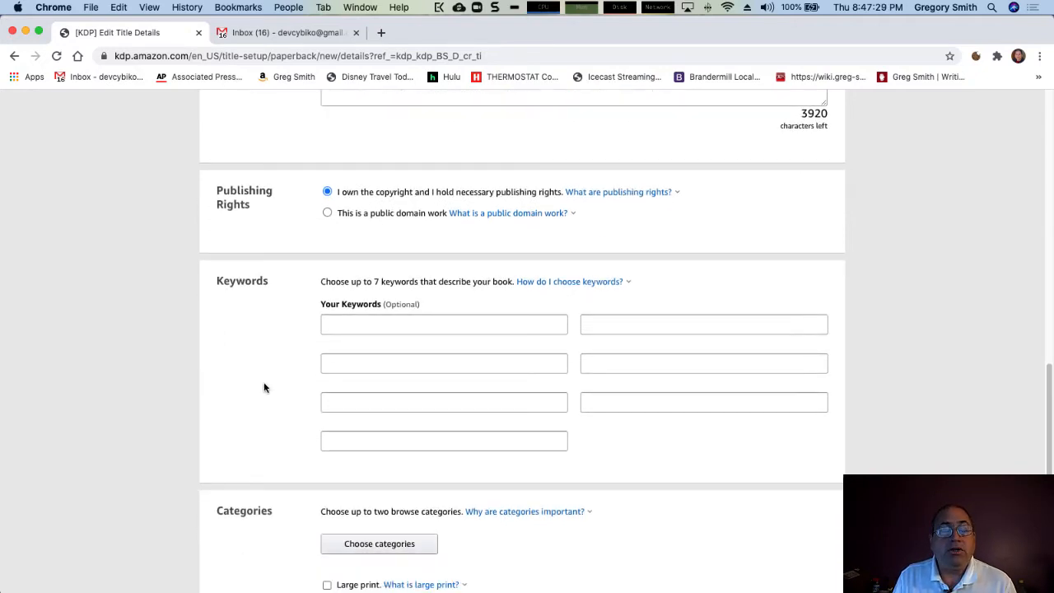
scroll(264, 388, down, 6)
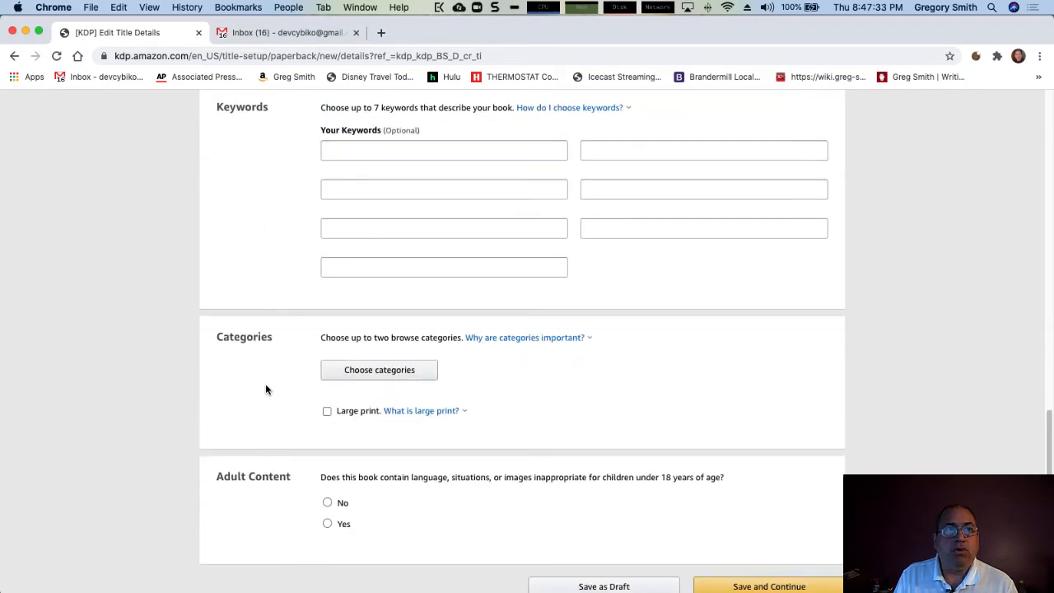
click(327, 503)
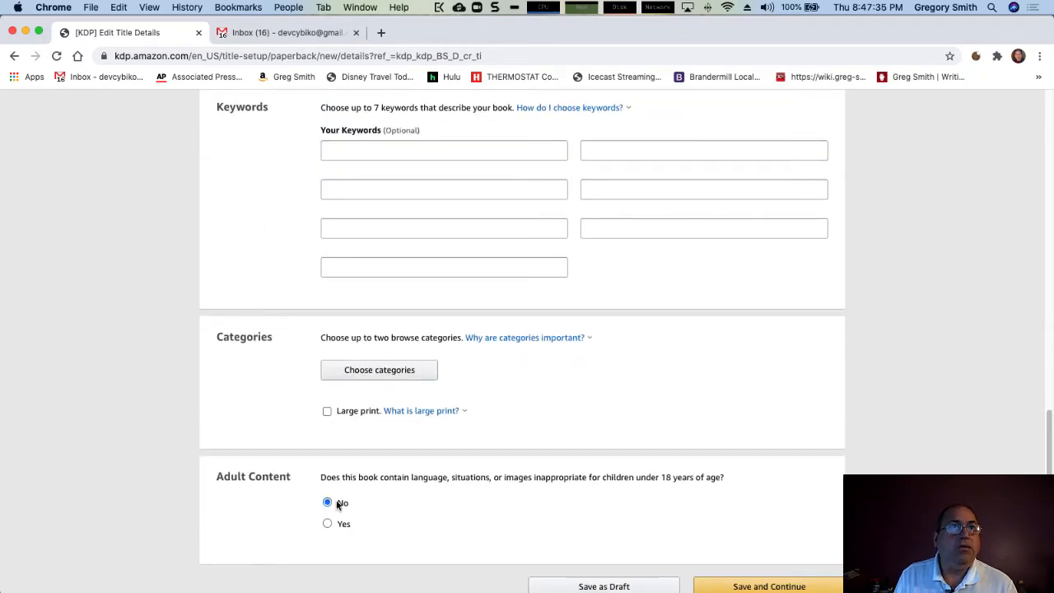
scroll(440, 496, down, 2)
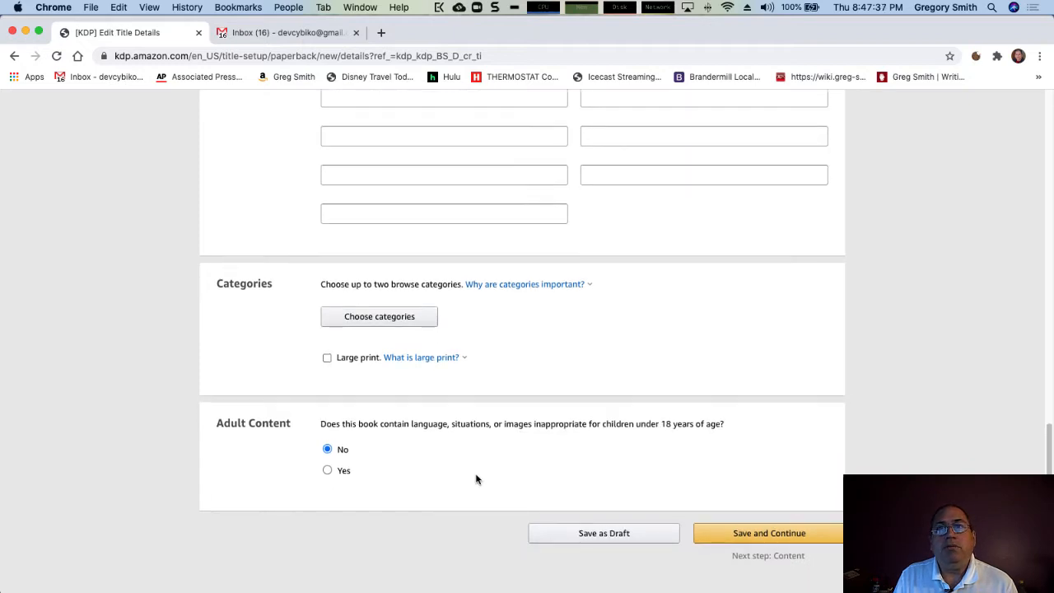
click(761, 537)
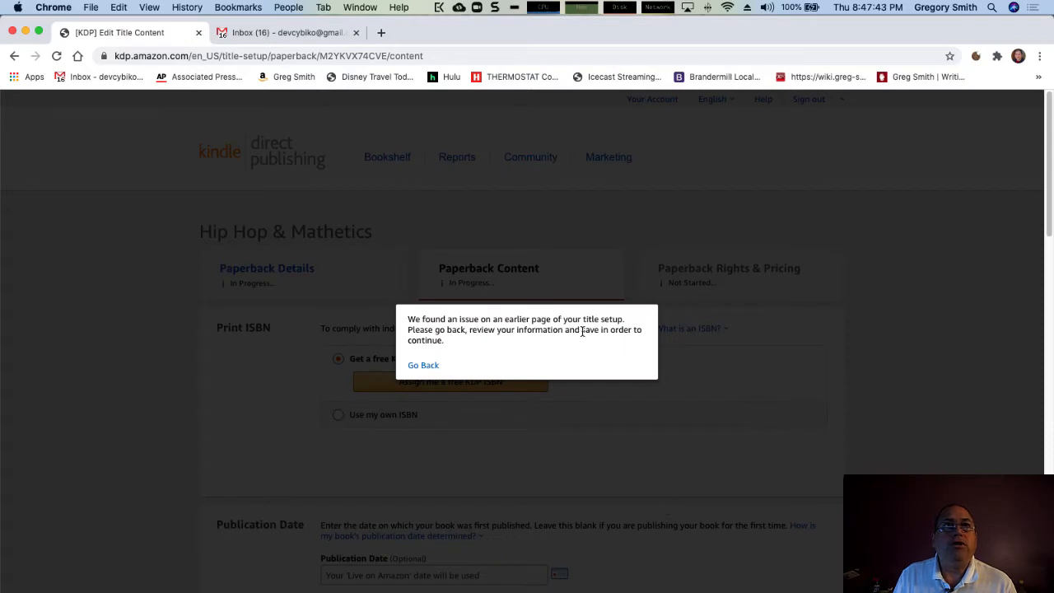
Go back to the paperback details and open the category chooser with Nonfiction expanded.
click(429, 371)
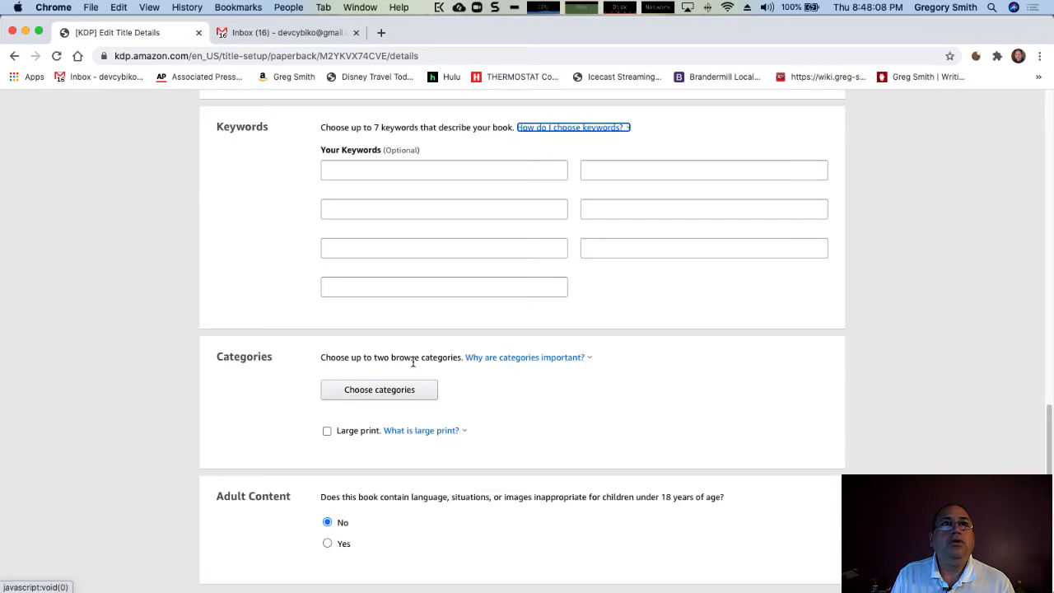
click(363, 393)
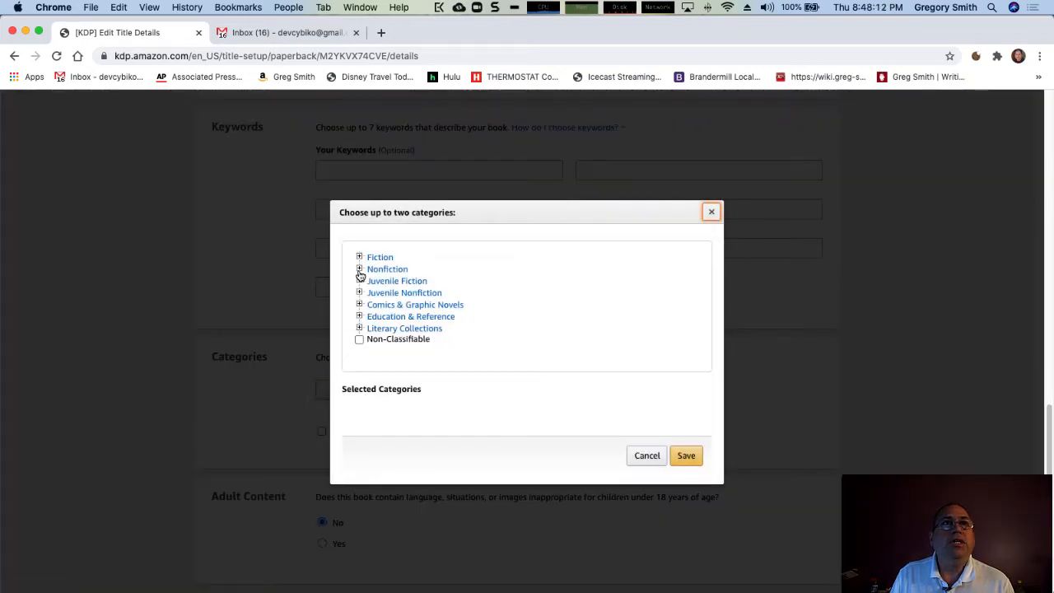
click(359, 270)
Find Music among the Nonfiction categories and expand it to show its subcategories.
scroll(360, 288, down, 3)
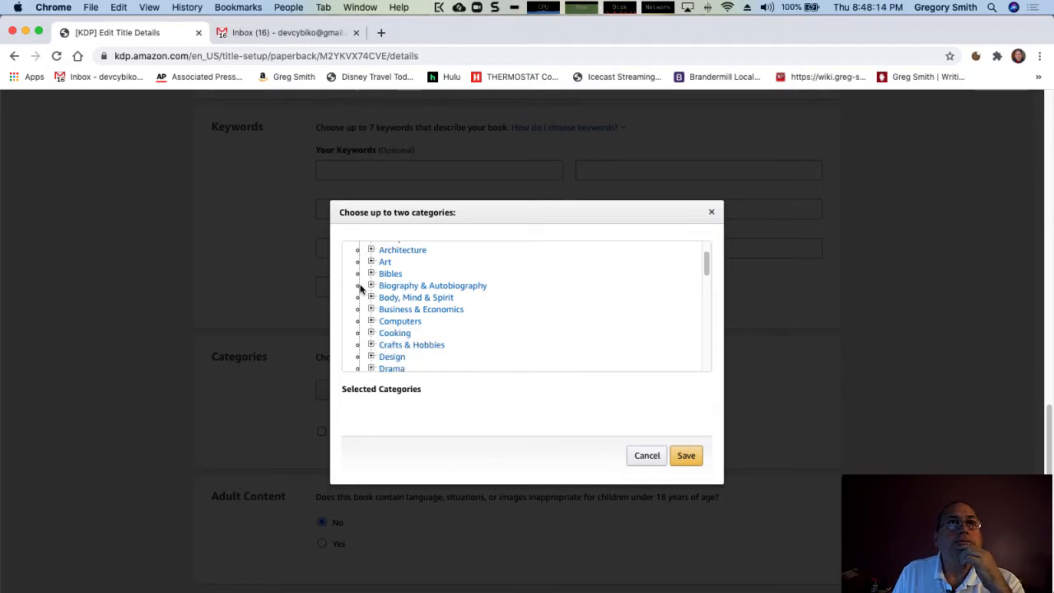
scroll(360, 288, down, 2)
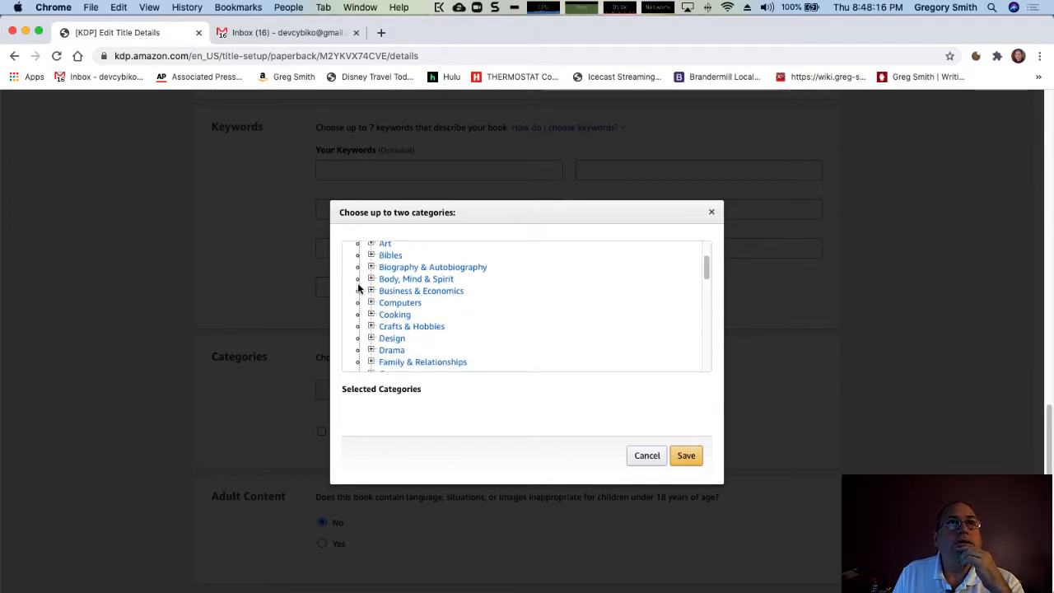
scroll(358, 288, down, 5)
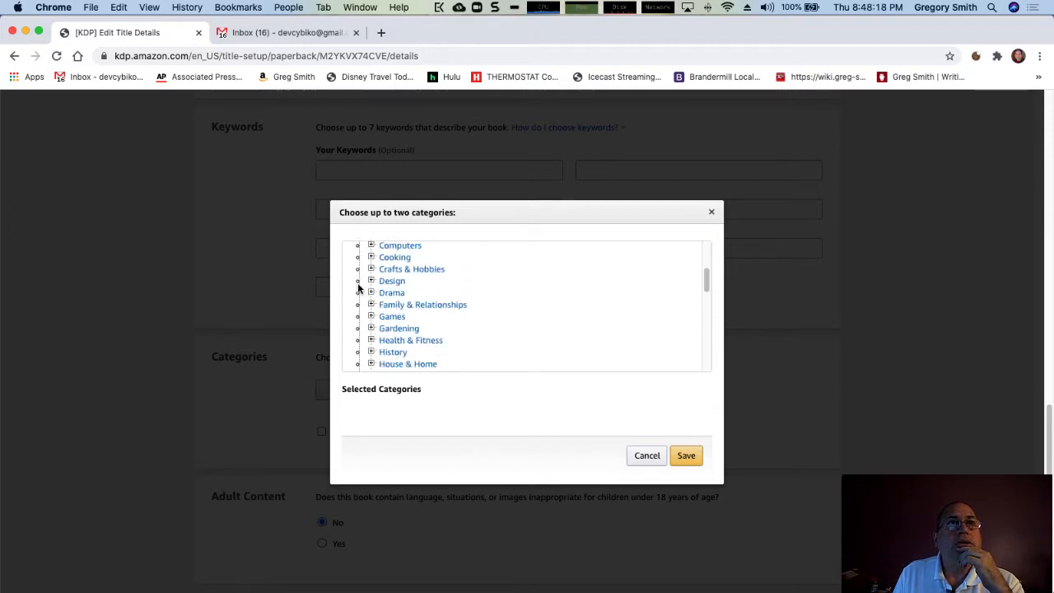
scroll(359, 288, down, 3)
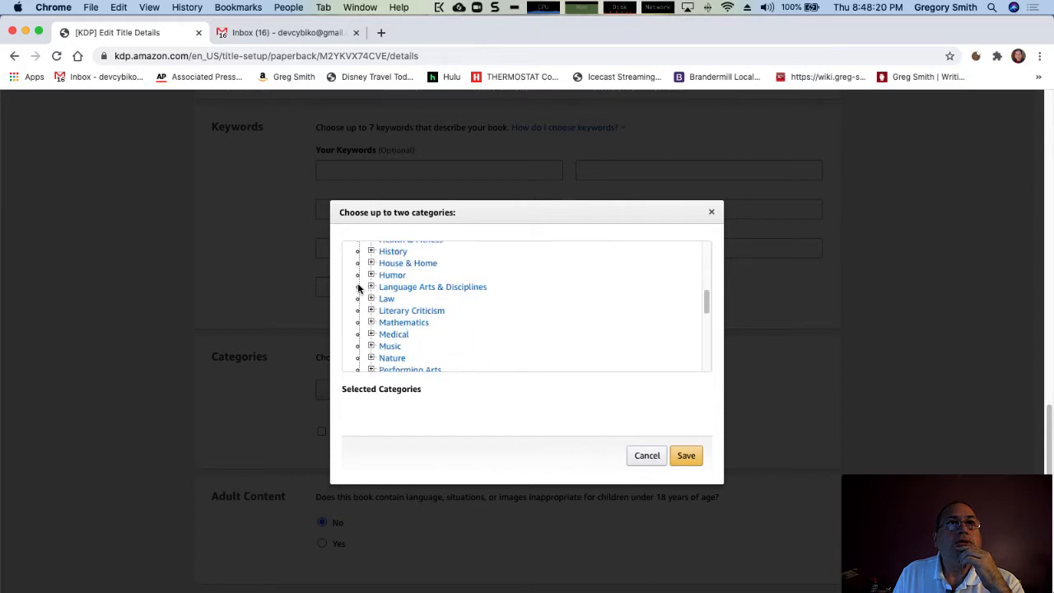
click(371, 346)
scroll(418, 329, down, 1)
scroll(437, 330, down, 3)
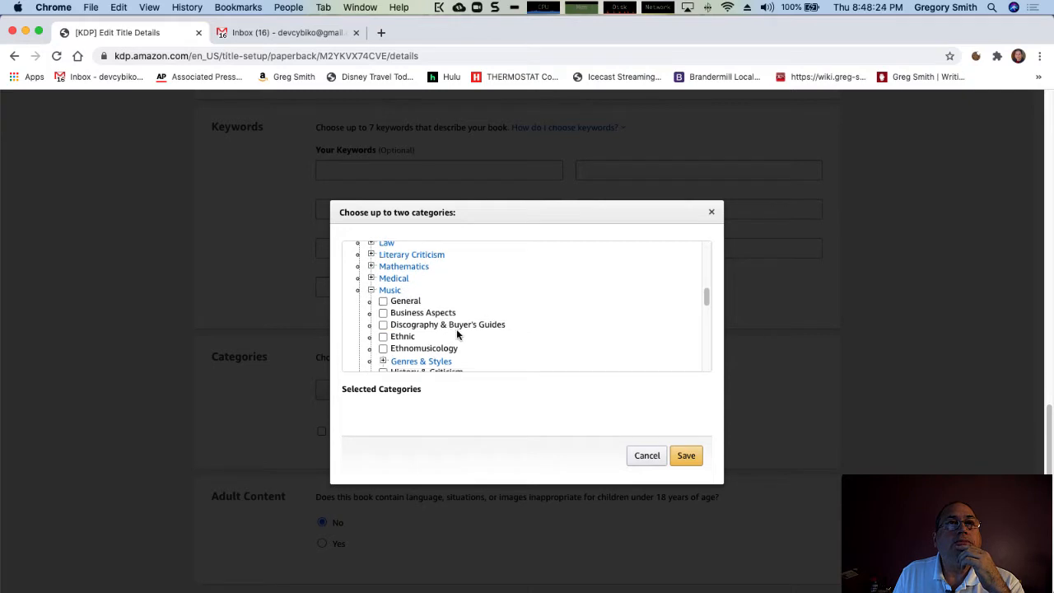
scroll(476, 333, down, 4)
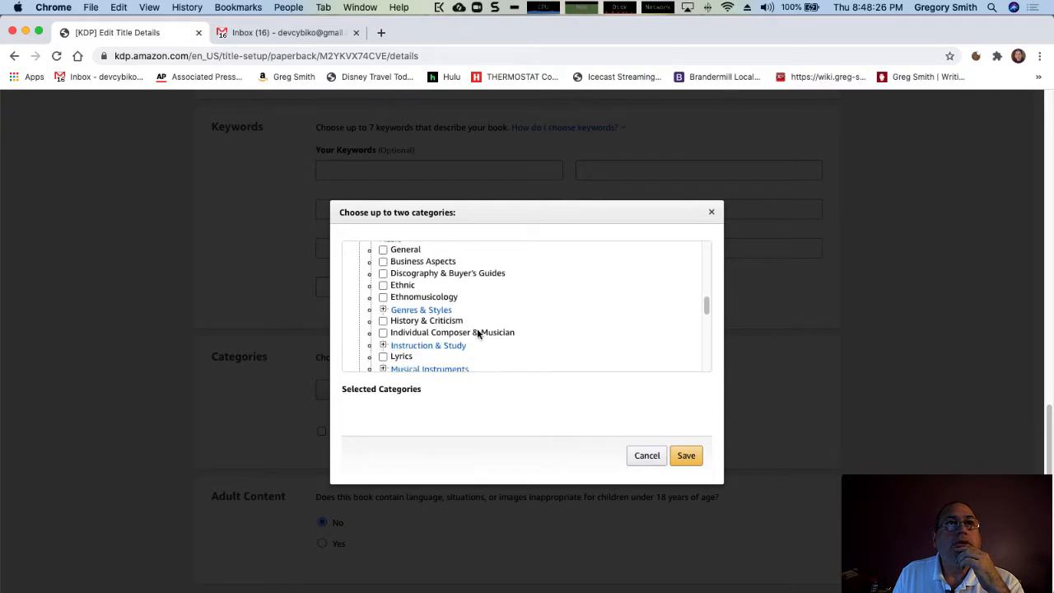
Expand Instruction & Study under Music and select Songwriting as the first category.
scroll(477, 334, down, 1)
click(382, 324)
scroll(467, 324, down, 1)
scroll(467, 324, down, 5)
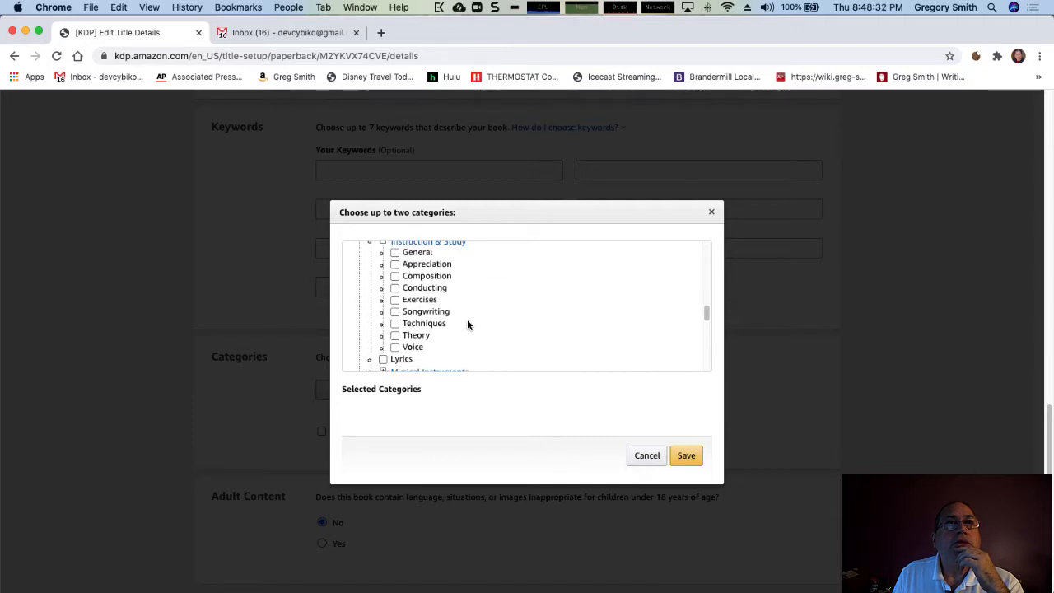
scroll(467, 325, up, 1)
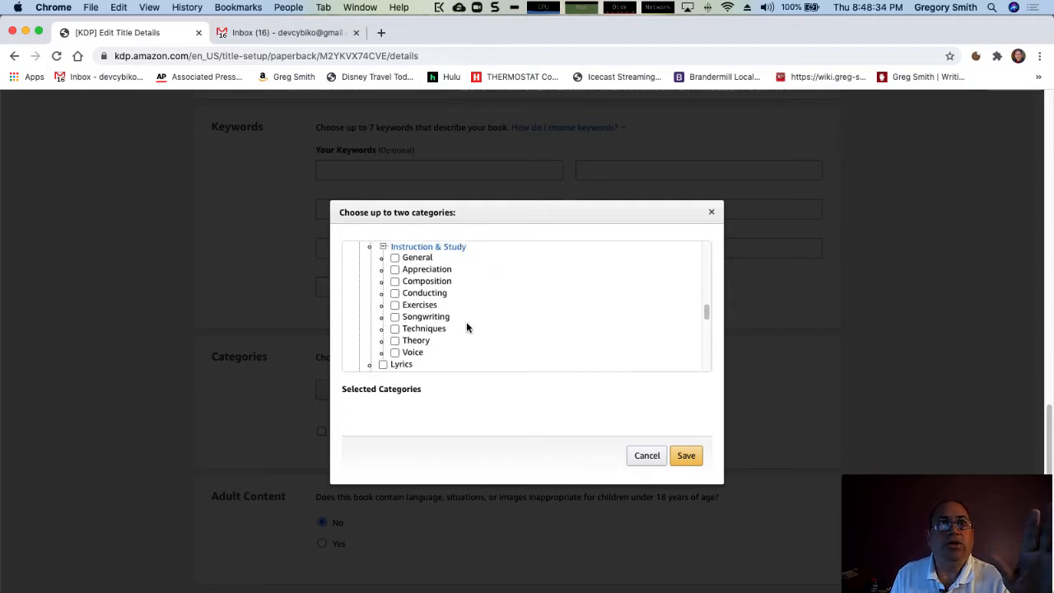
click(394, 317)
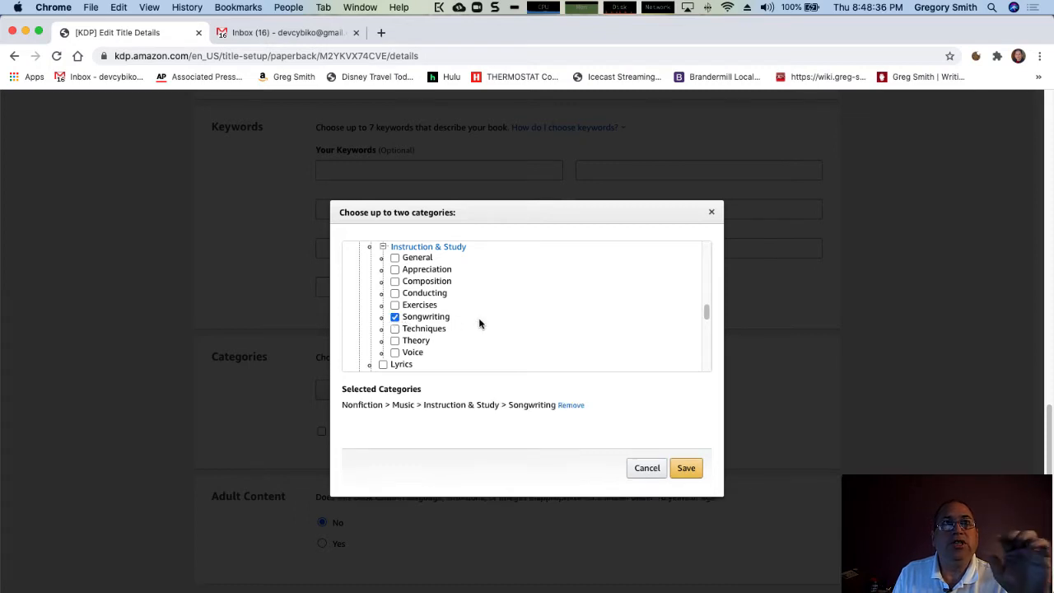
Select Theory under Instruction & Study as the second category, leaving Techniques unselected.
scroll(479, 324, down, 1)
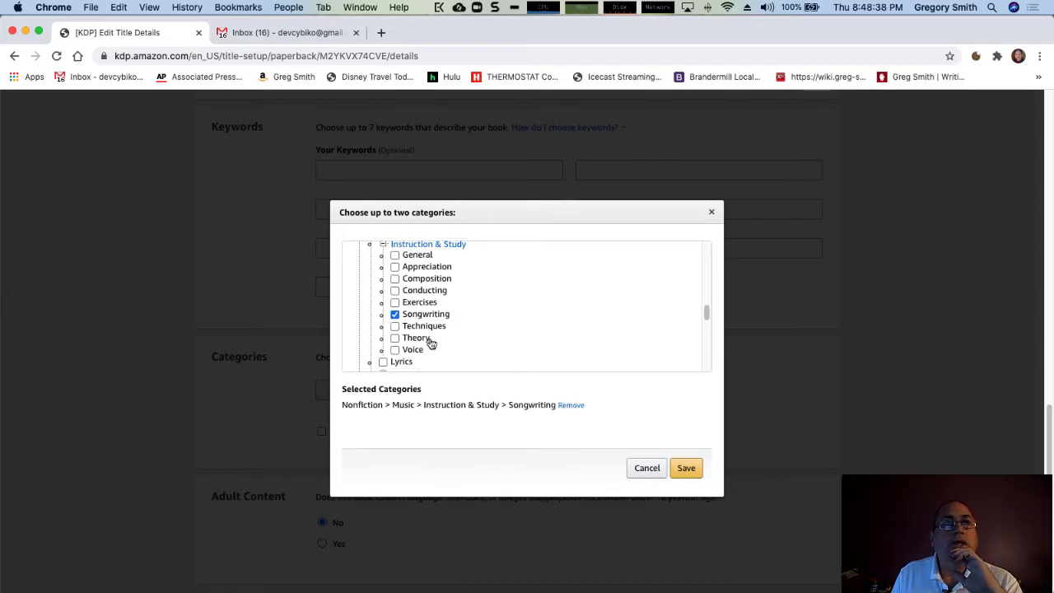
click(395, 326)
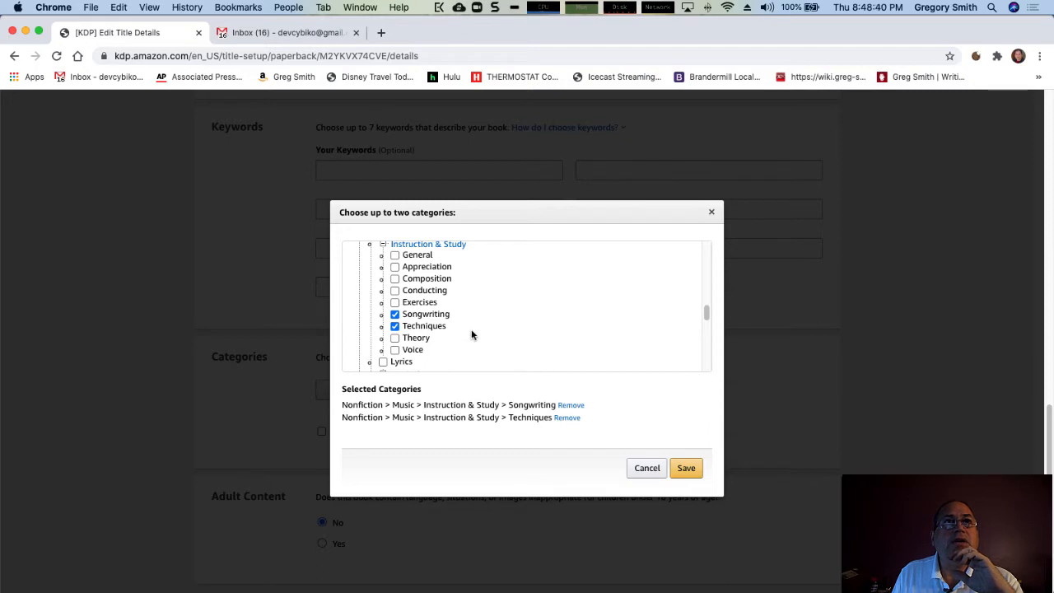
click(395, 338)
click(395, 327)
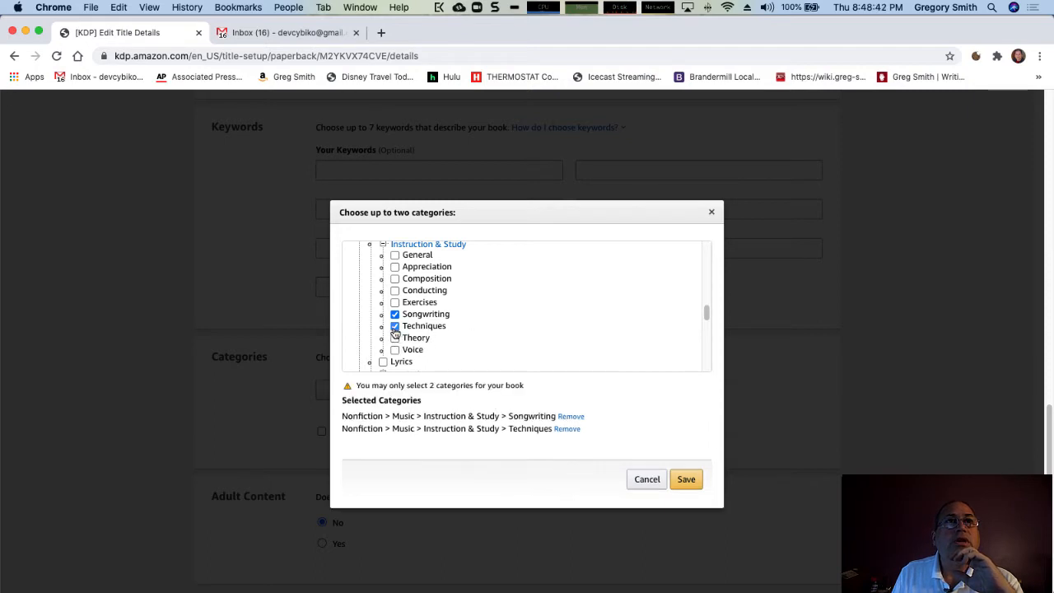
click(395, 338)
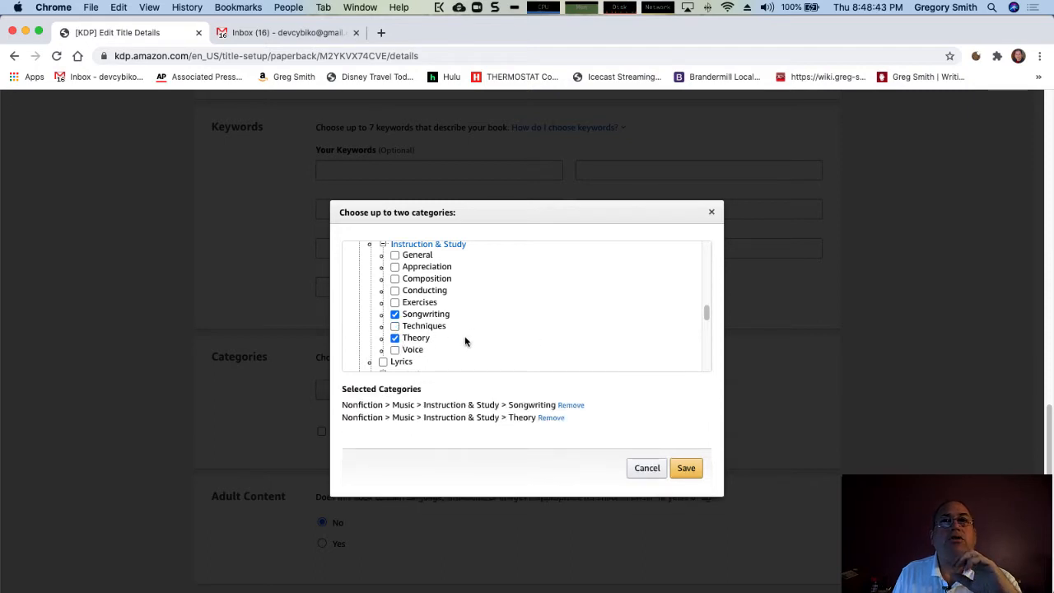
Save the two chosen categories, and save the paperback details to continue to the content stage.
click(677, 467)
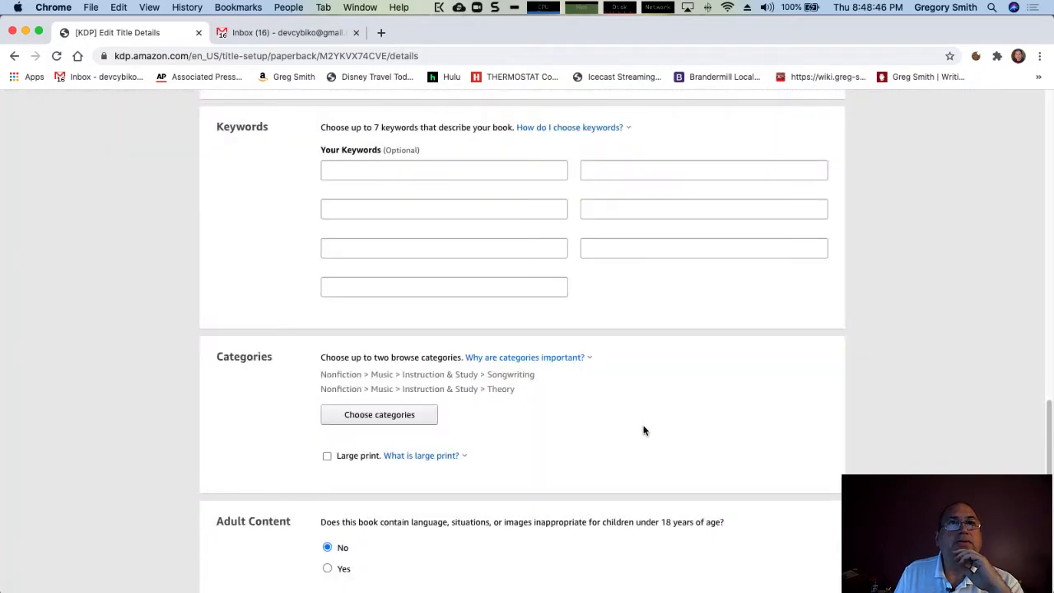
scroll(640, 428, down, 3)
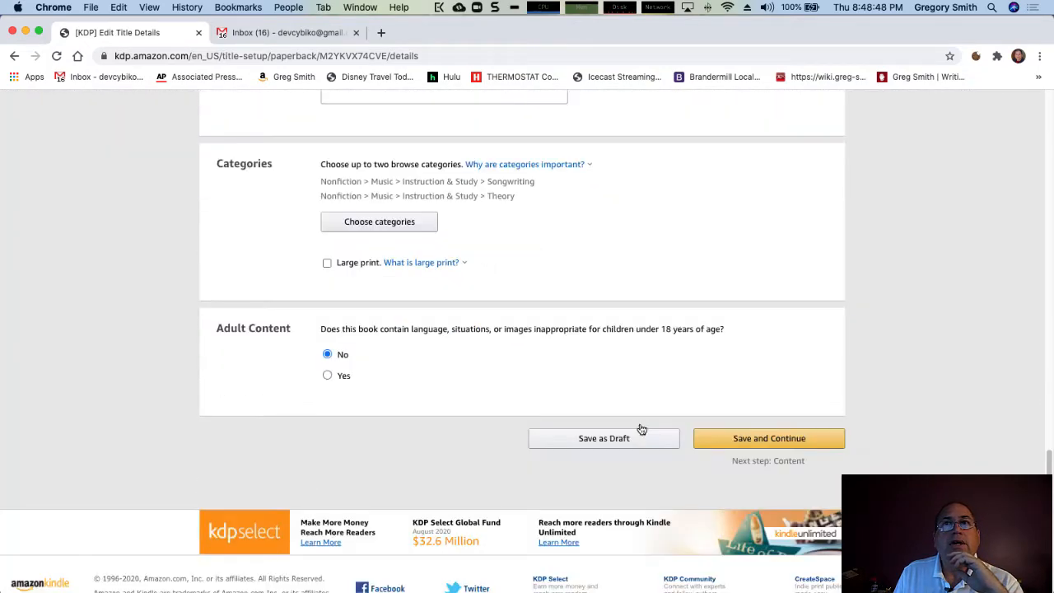
click(773, 439)
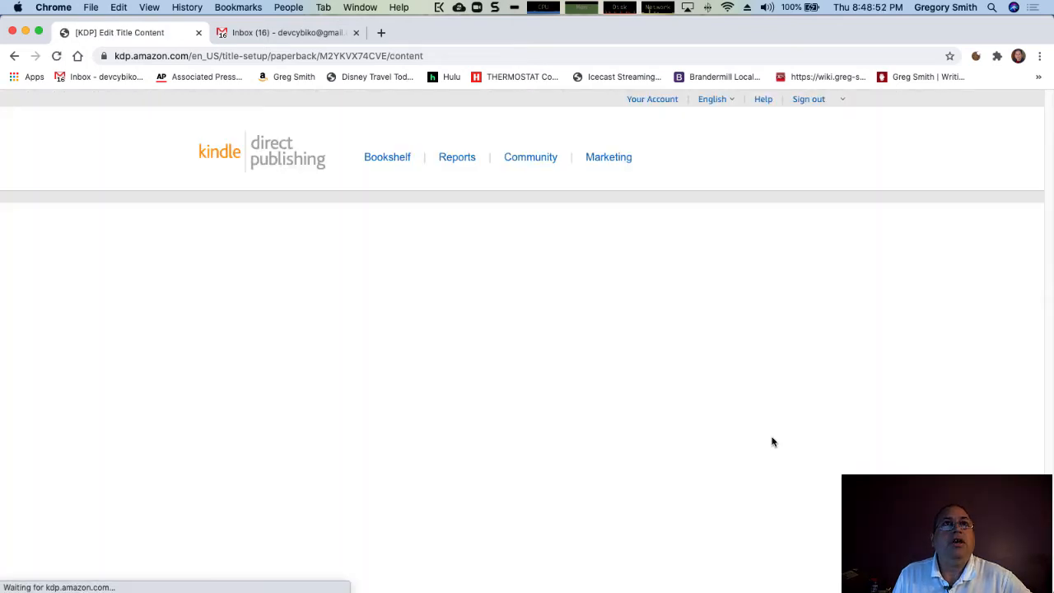
Assign a free KDP ISBN to the paperback.
scroll(581, 442, down, 1)
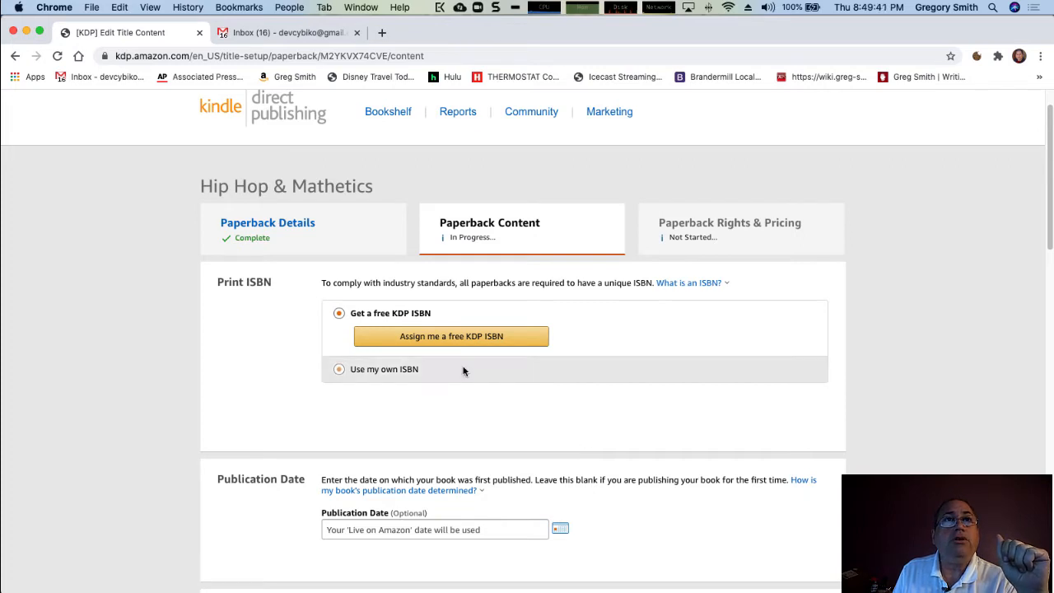
click(454, 336)
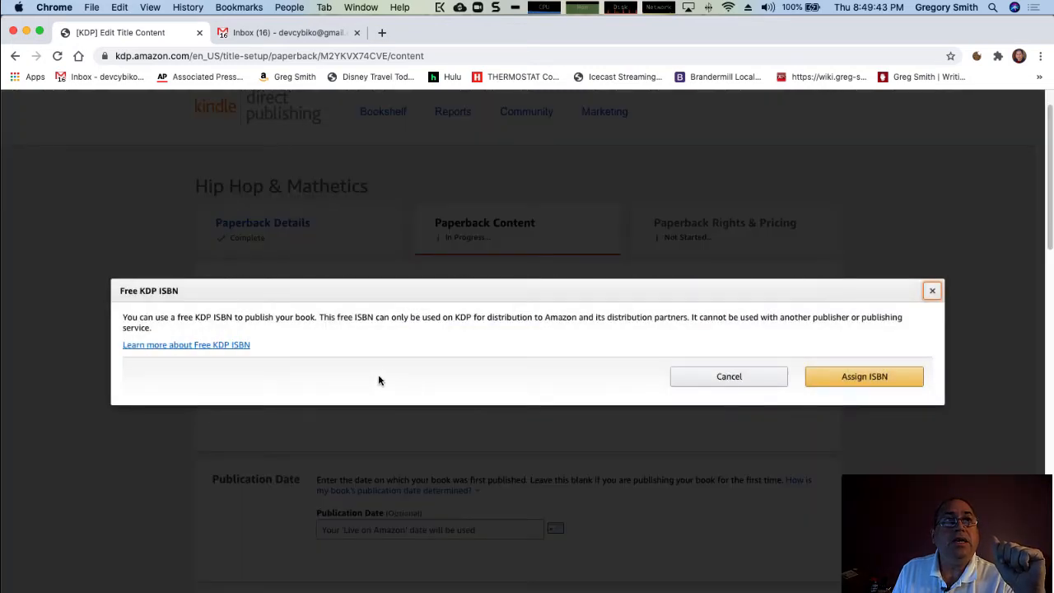
click(842, 376)
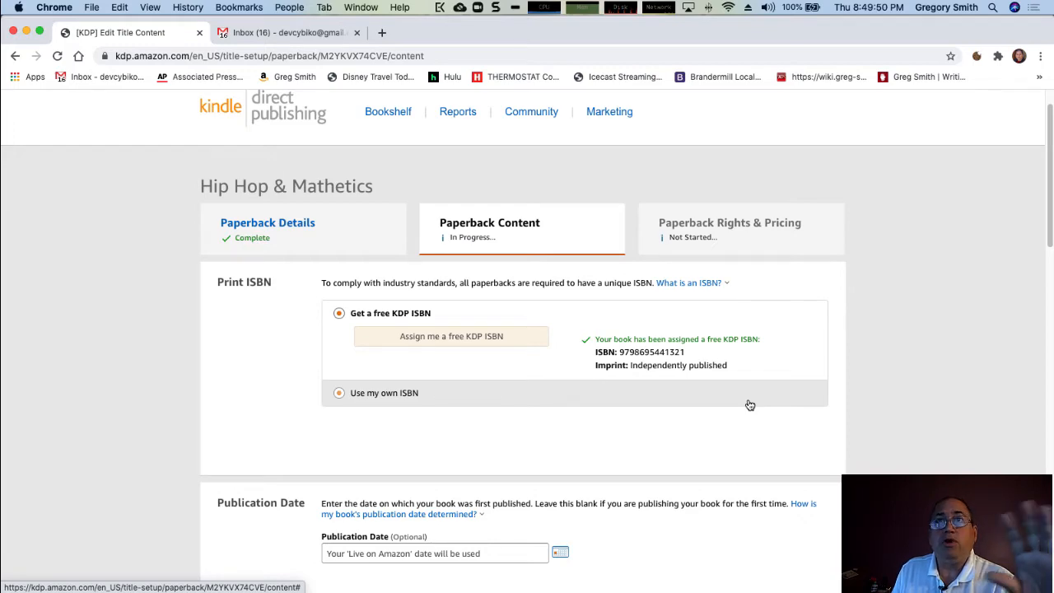
Set the publication date to 10/08/2020.
scroll(748, 404, down, 5)
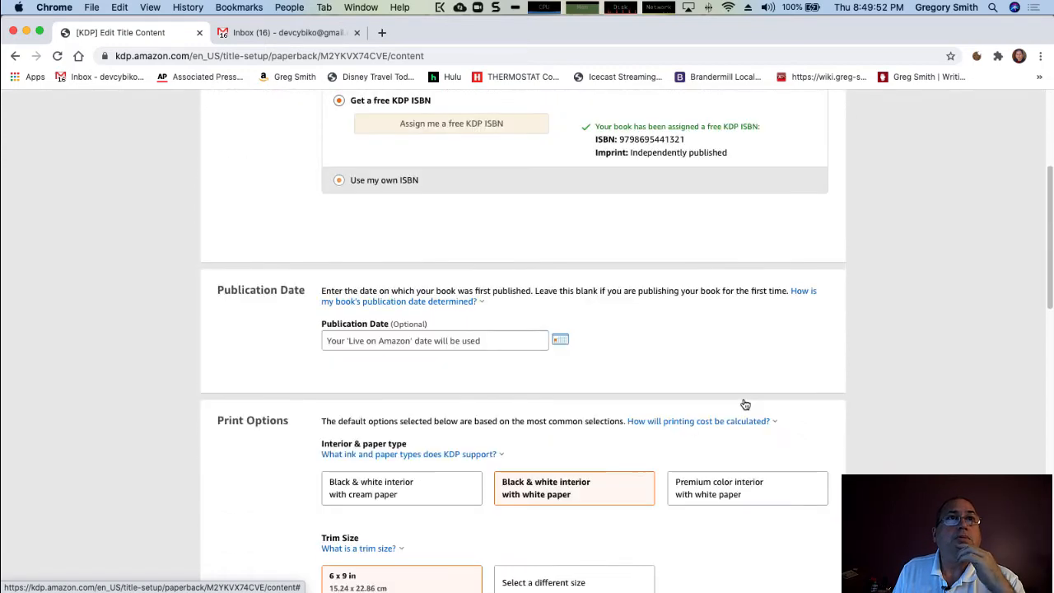
scroll(746, 404, down, 1)
click(559, 327)
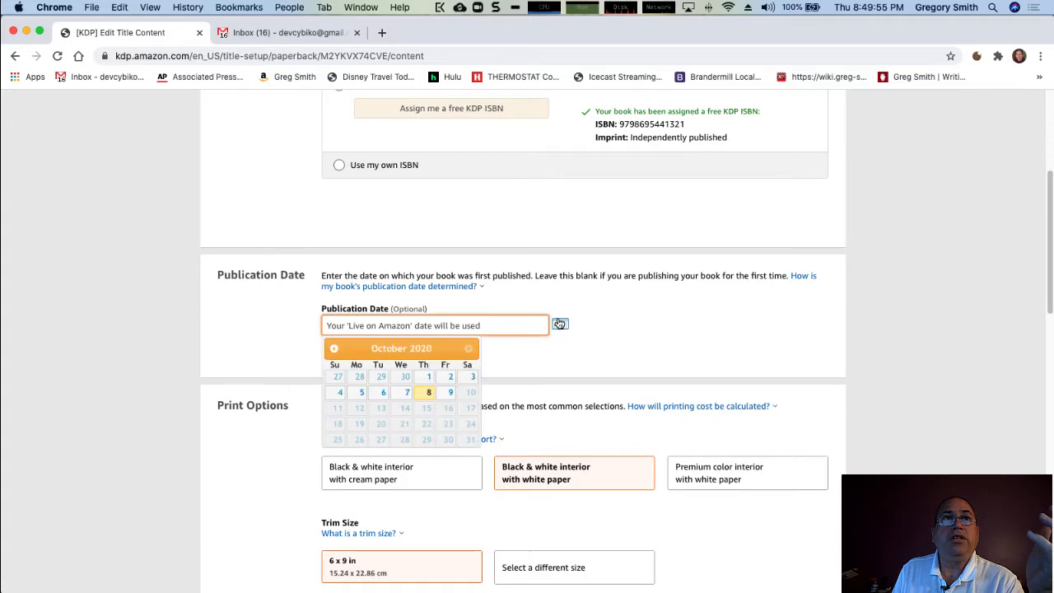
click(429, 392)
Set the print options to an 8.5 x 11 in trim size and Bleed (PDF only).
scroll(540, 379, down, 3)
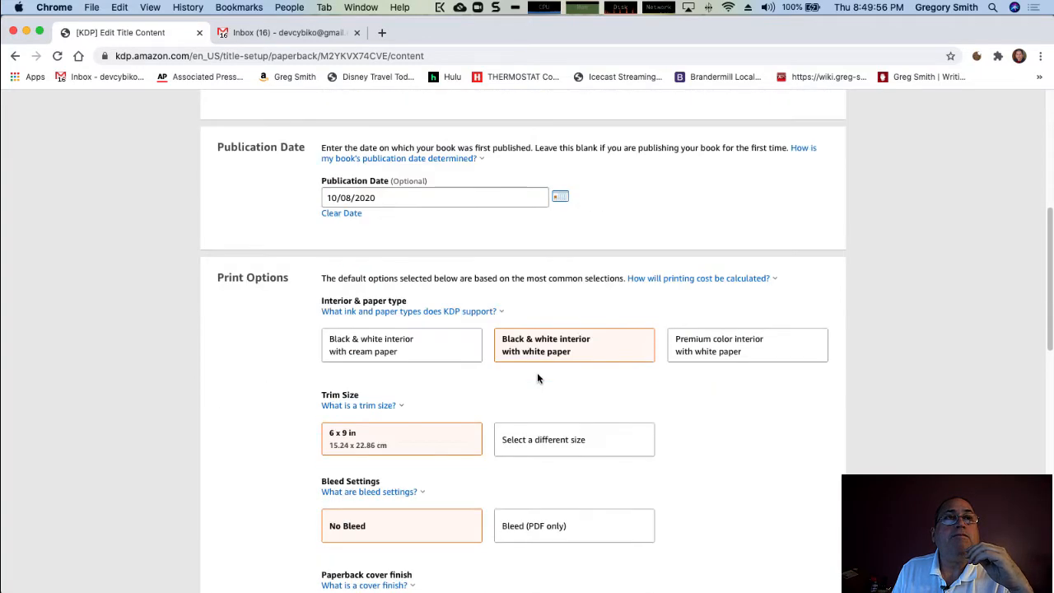
scroll(537, 378, down, 1)
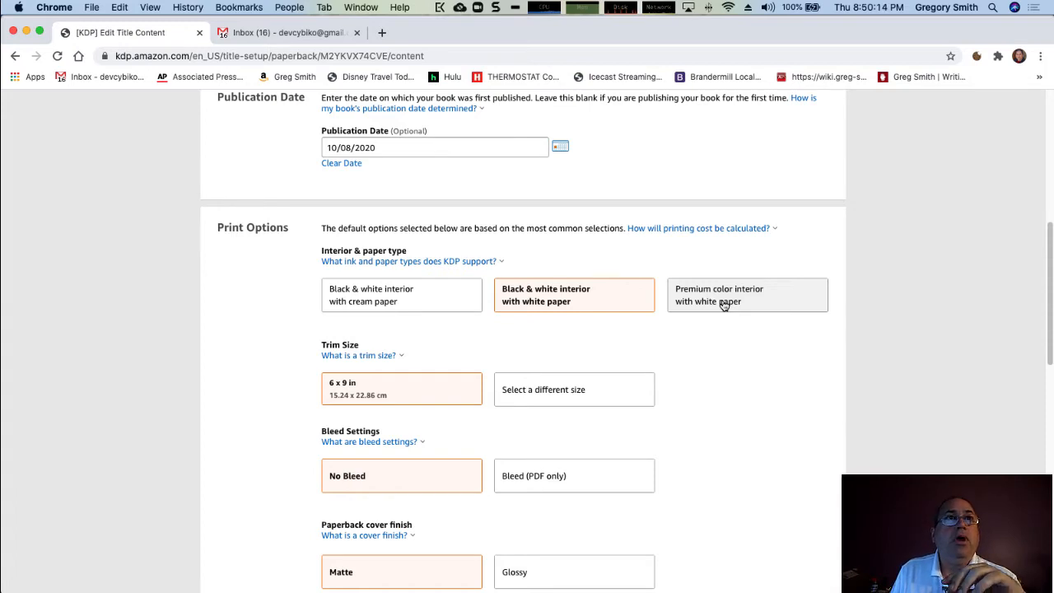
scroll(721, 305, down, 3)
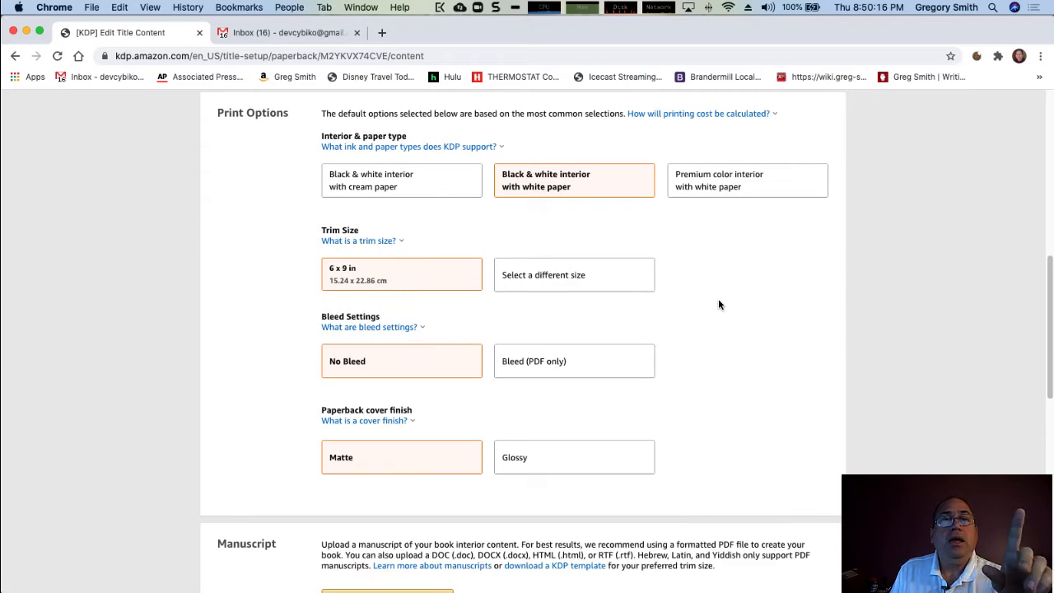
click(586, 285)
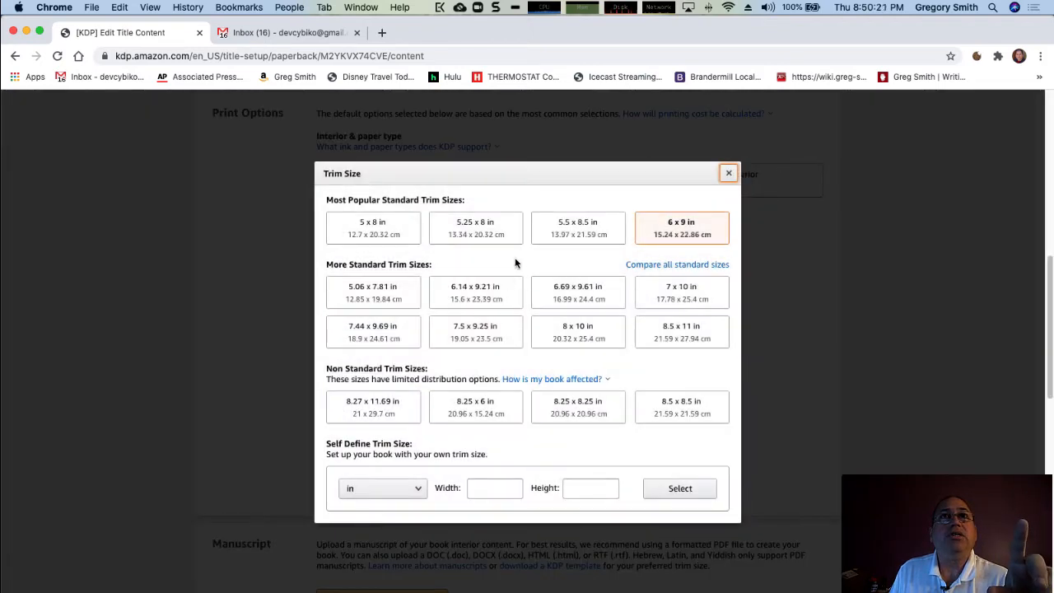
click(693, 328)
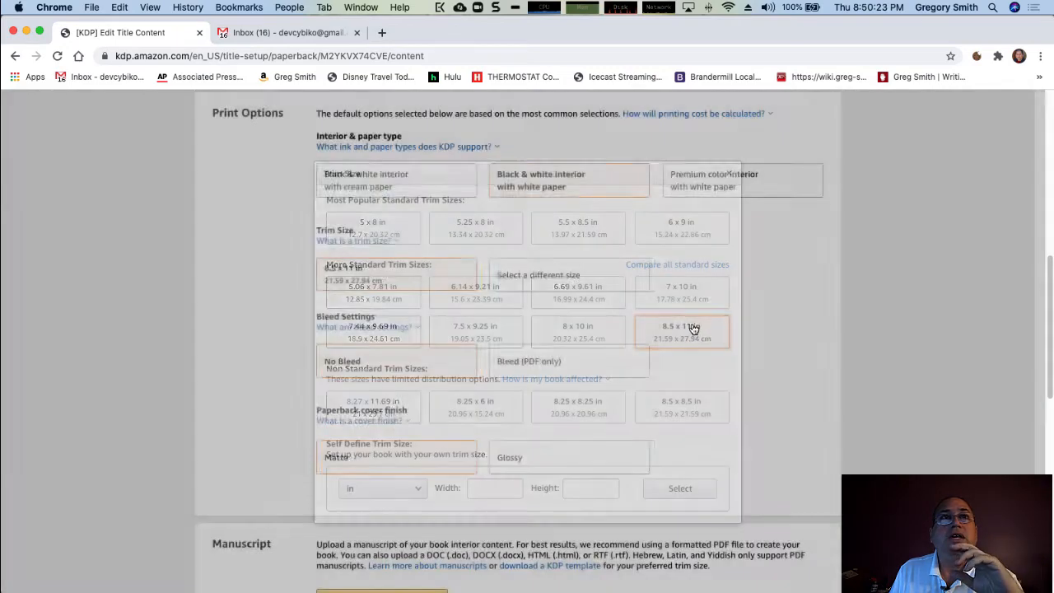
scroll(696, 315, down, 1)
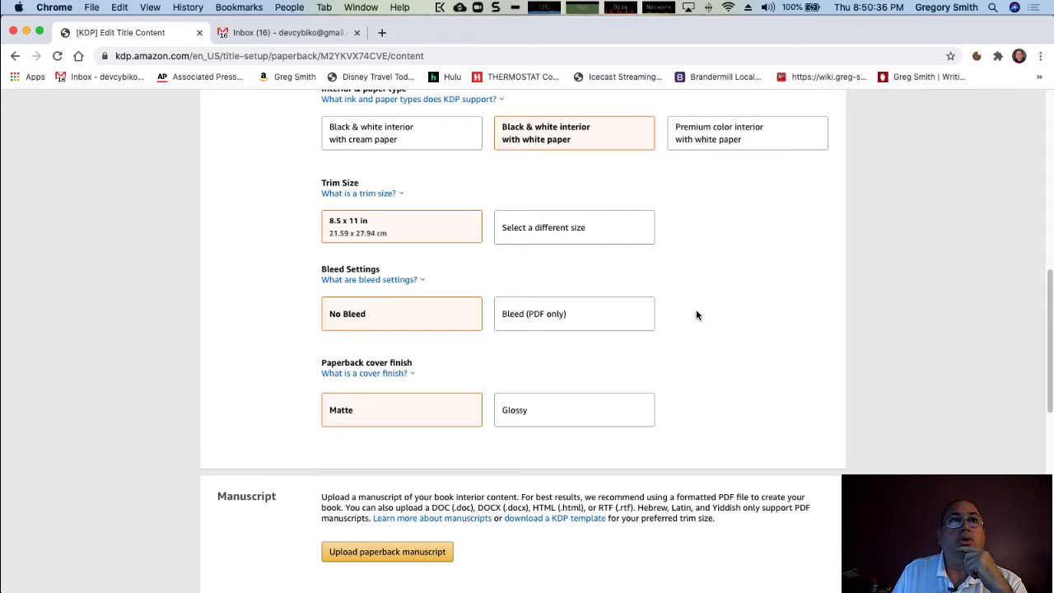
click(522, 321)
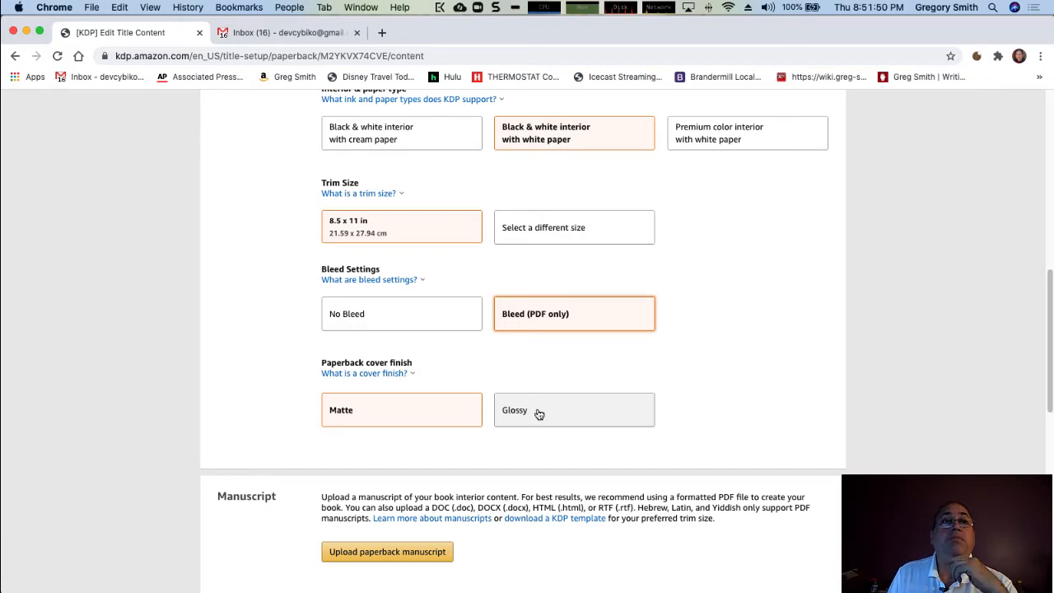
Upload the journal's "Inside Pgs Print" PDF from Downloads as the paperback manuscript.
scroll(539, 413, down, 5)
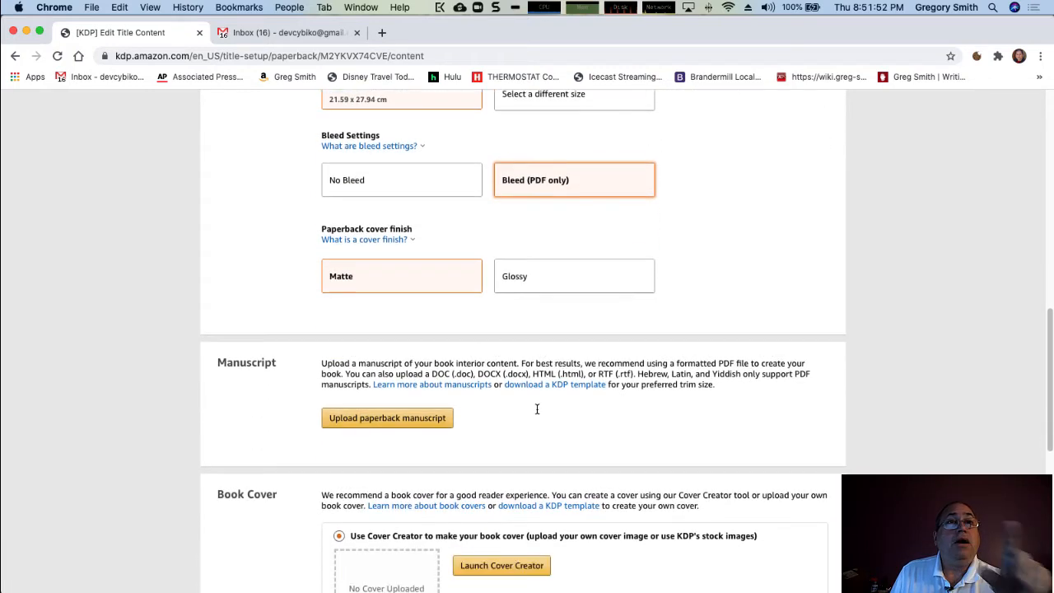
click(412, 422)
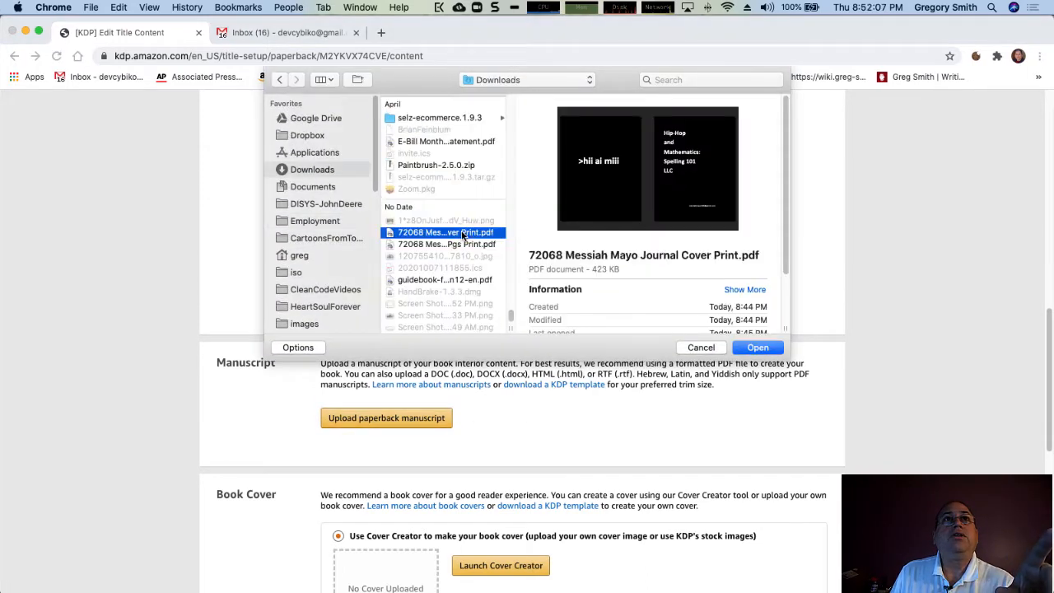
click(468, 244)
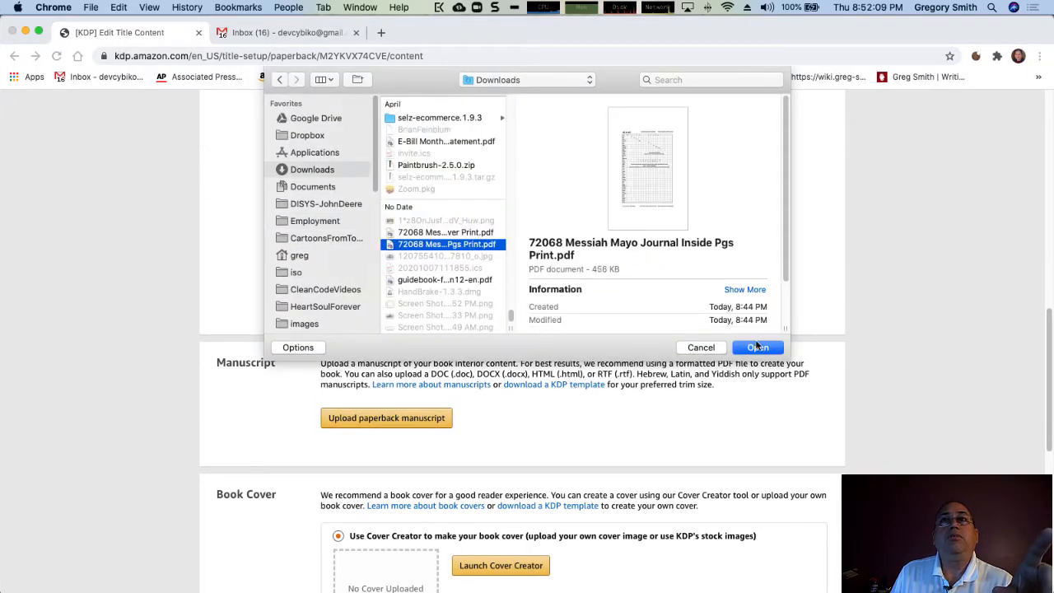
click(757, 347)
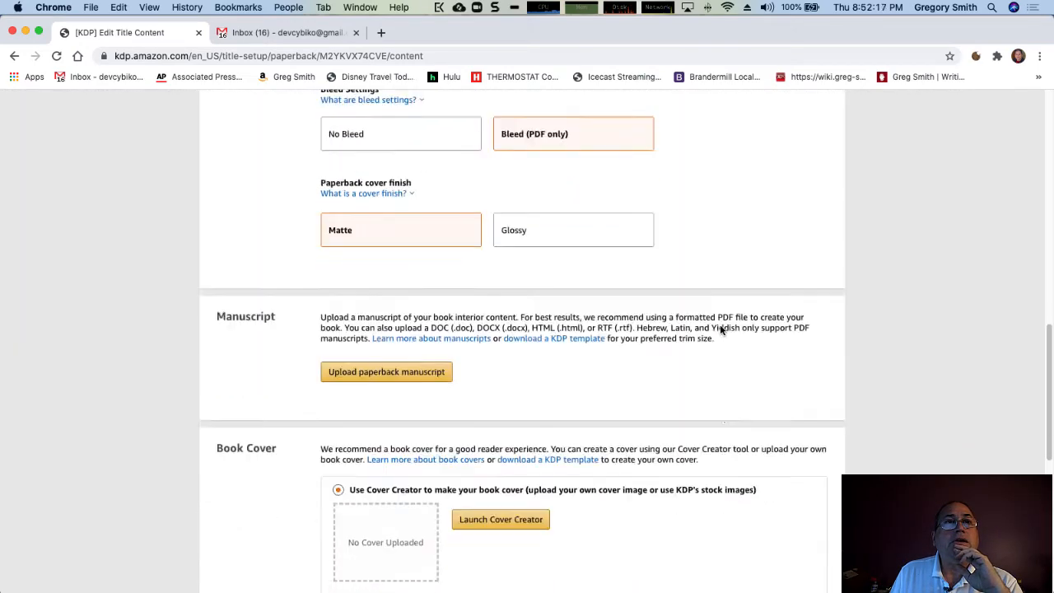
Launch Cover Creator for the book cover and open its image gallery as the image source.
scroll(722, 329, down, 4)
scroll(716, 326, down, 1)
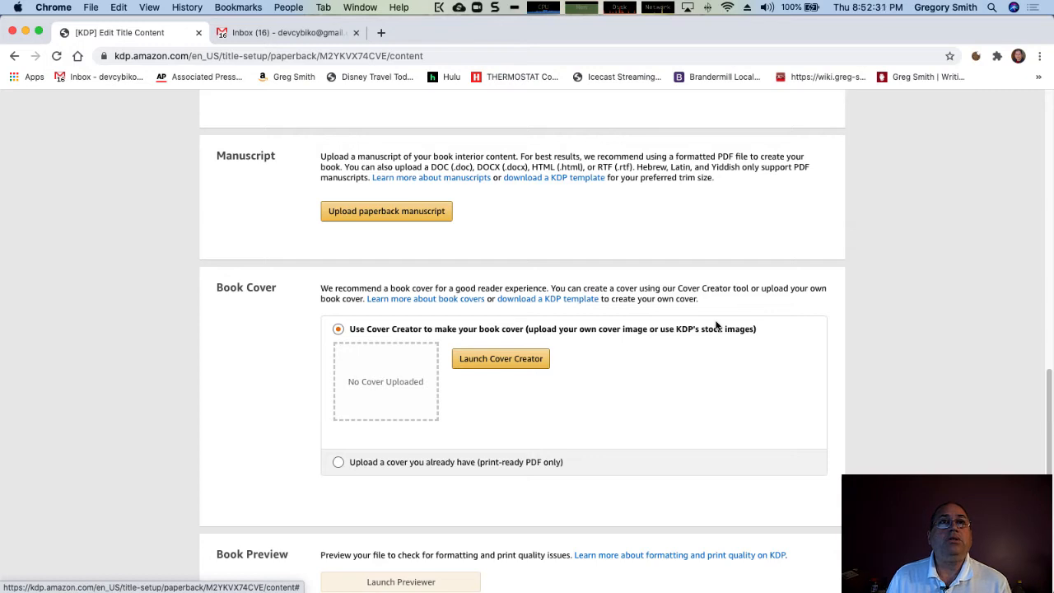
click(527, 360)
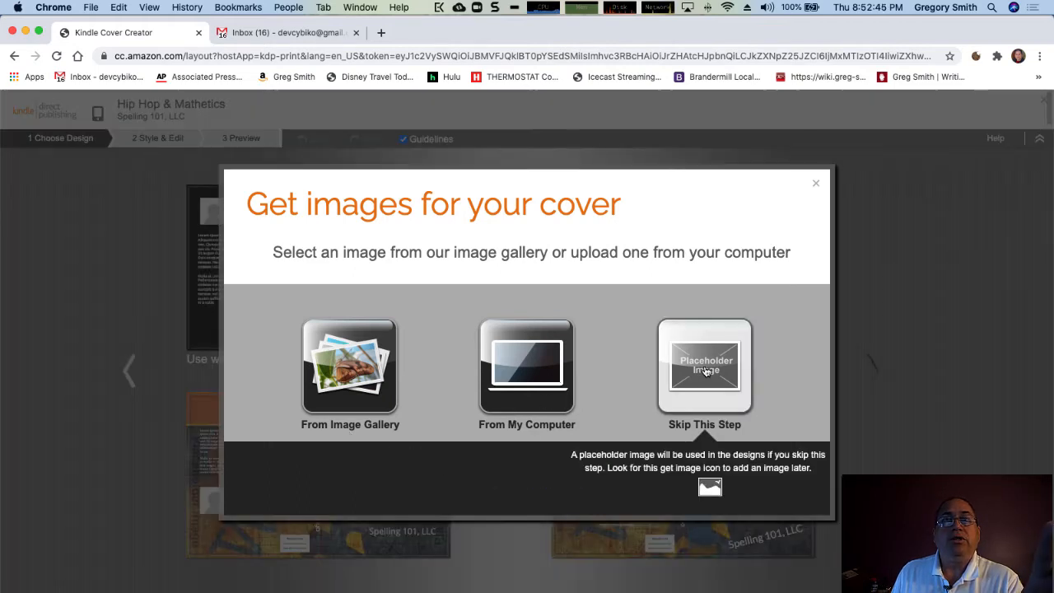
click(360, 383)
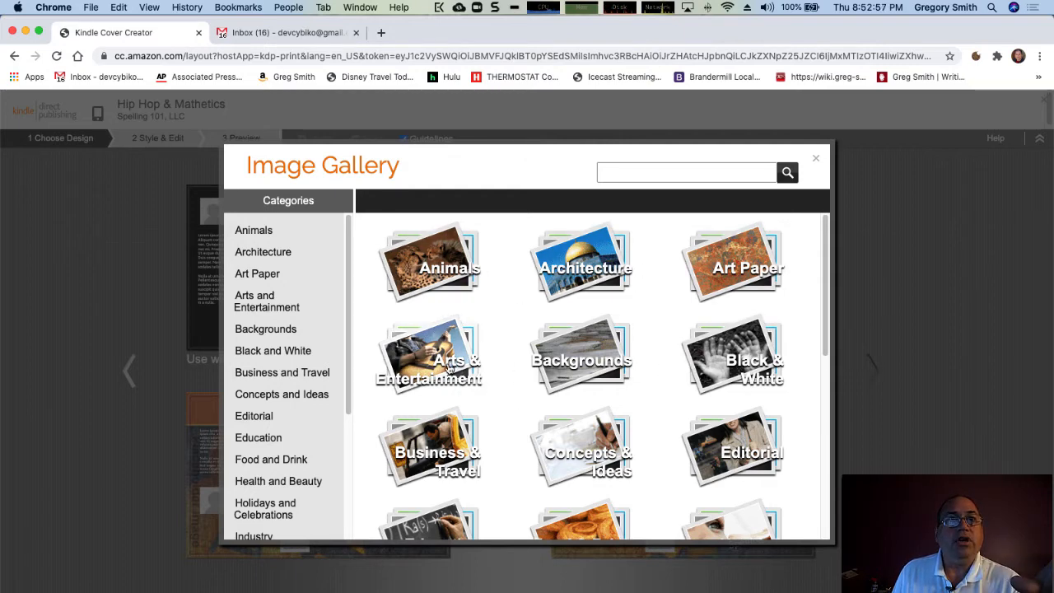
Use the blue concert crowd picture from the Music images under Arts and Entertainment as the cover image.
scroll(449, 368, down, 5)
scroll(449, 368, down, 3)
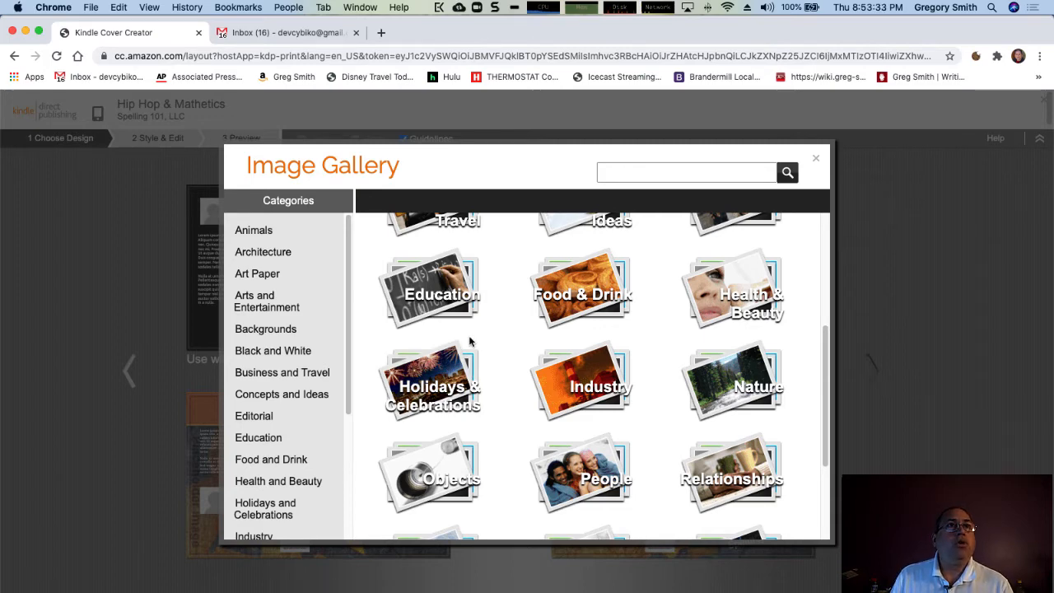
click(281, 308)
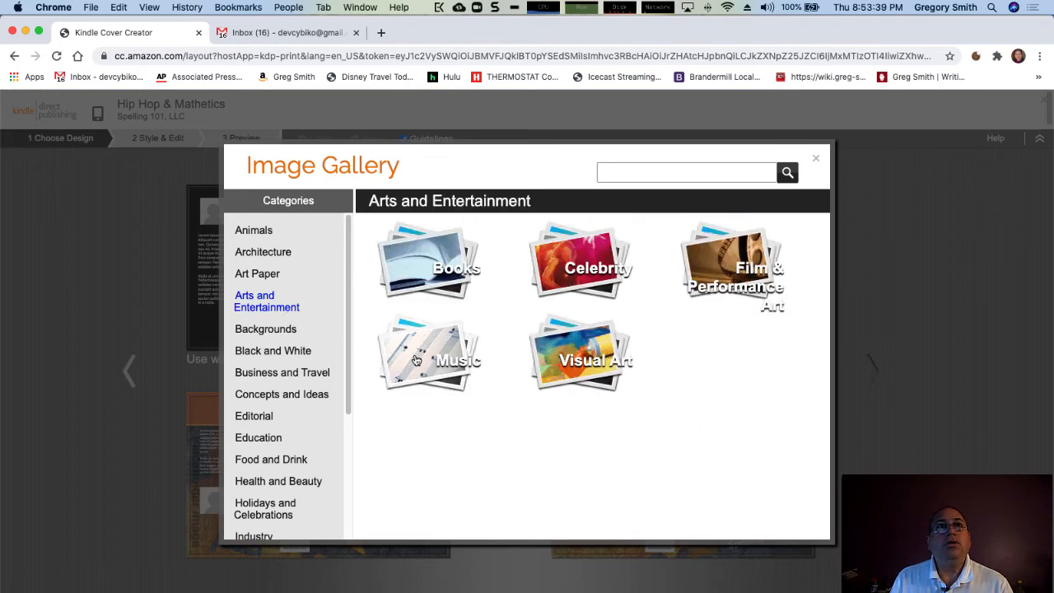
click(417, 361)
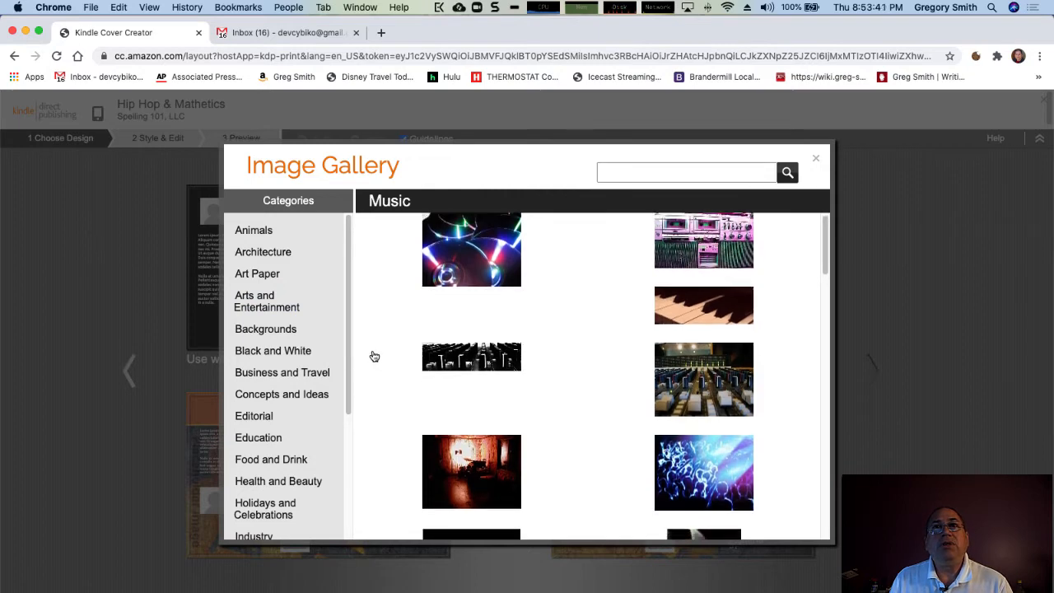
scroll(374, 356, down, 3)
scroll(373, 356, down, 2)
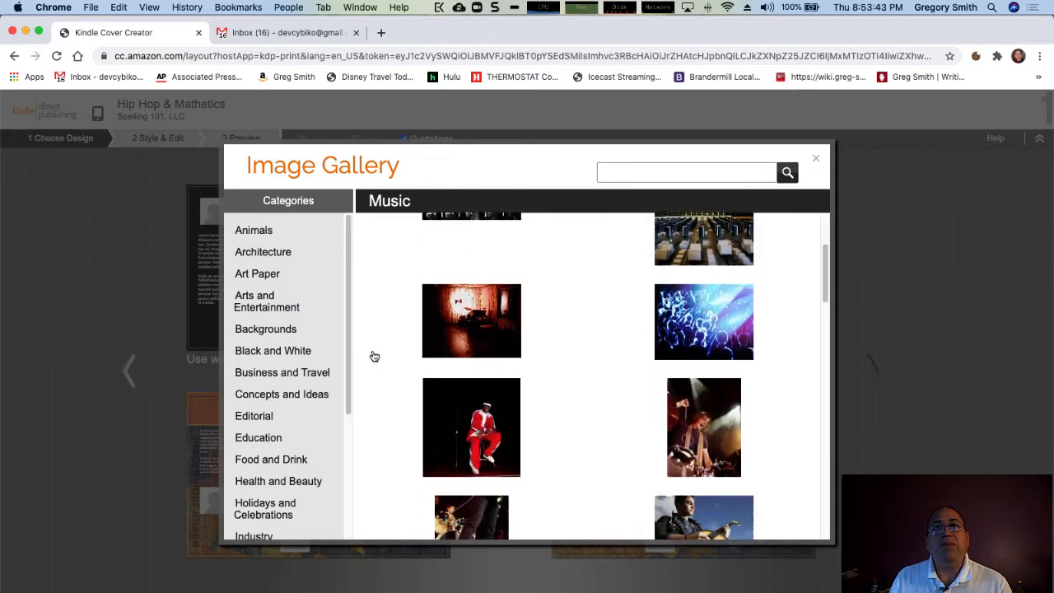
scroll(373, 356, down, 2)
scroll(374, 356, down, 3)
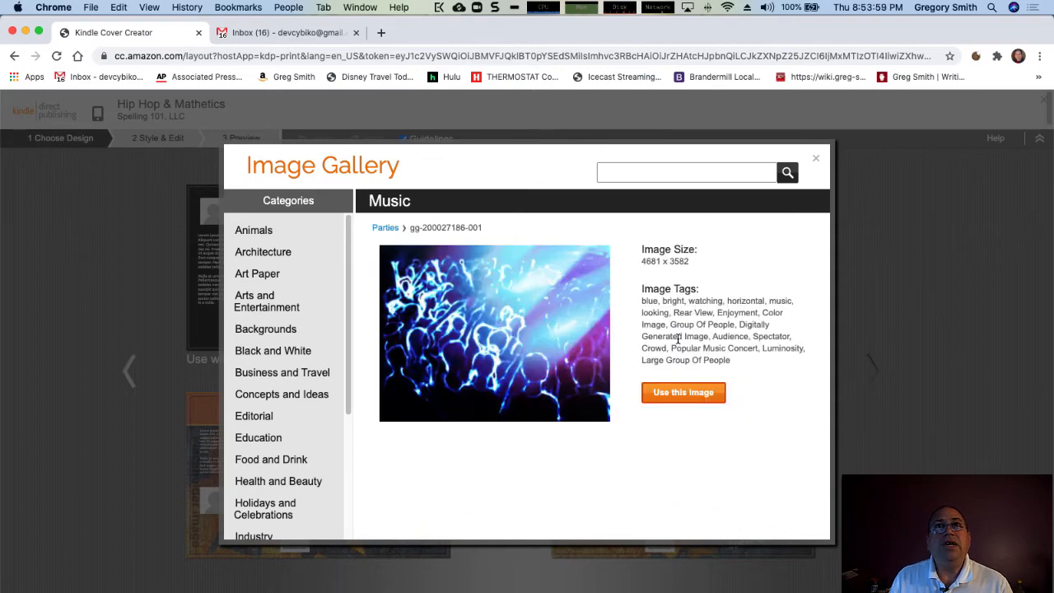
click(671, 395)
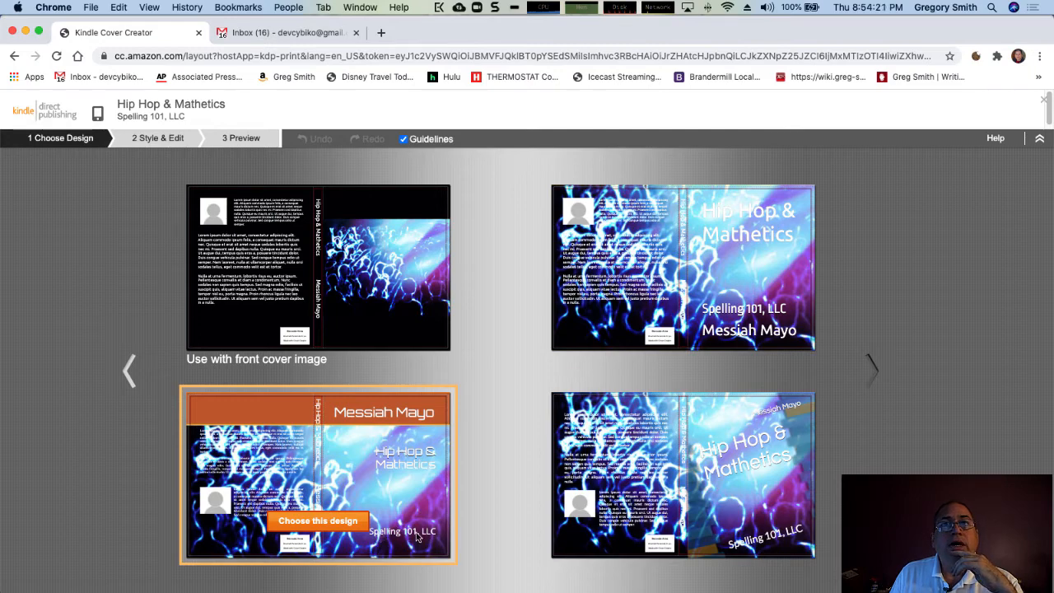
Browse the cover designs and choose the full-image one with a dark title band and a yellow stripe.
click(873, 370)
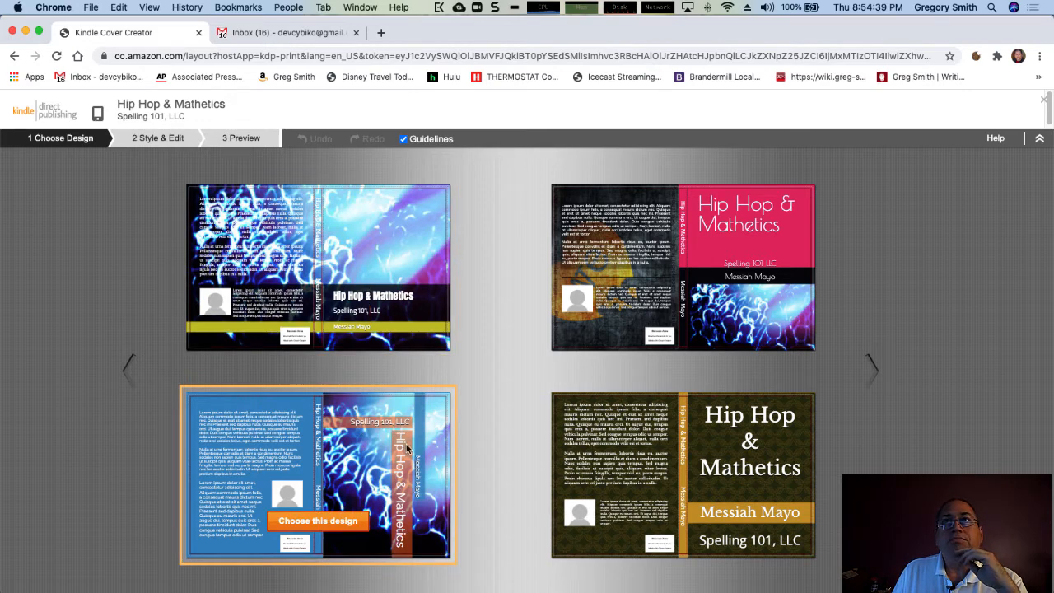
click(877, 370)
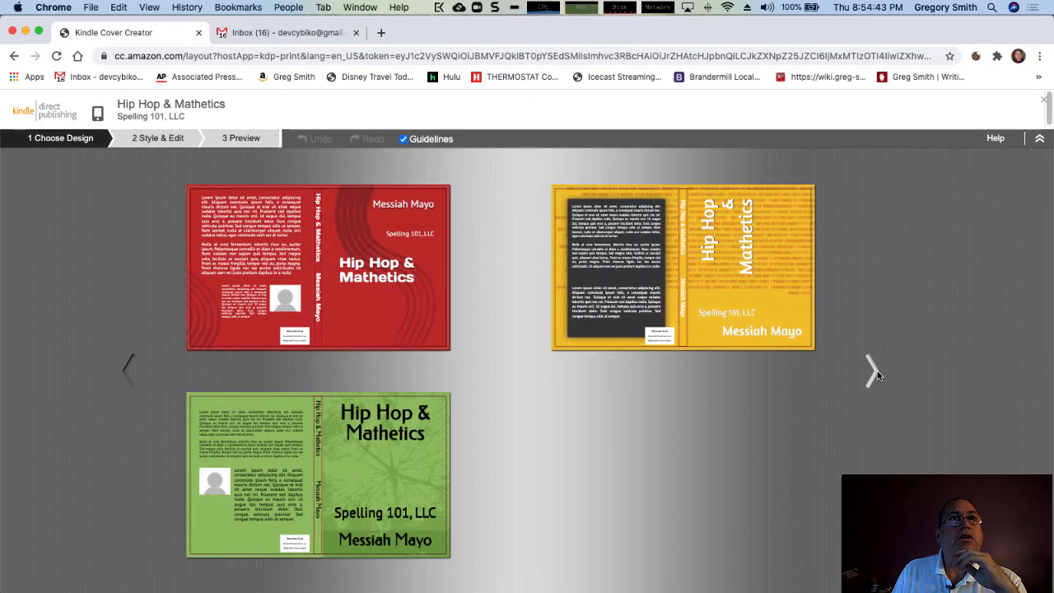
click(126, 379)
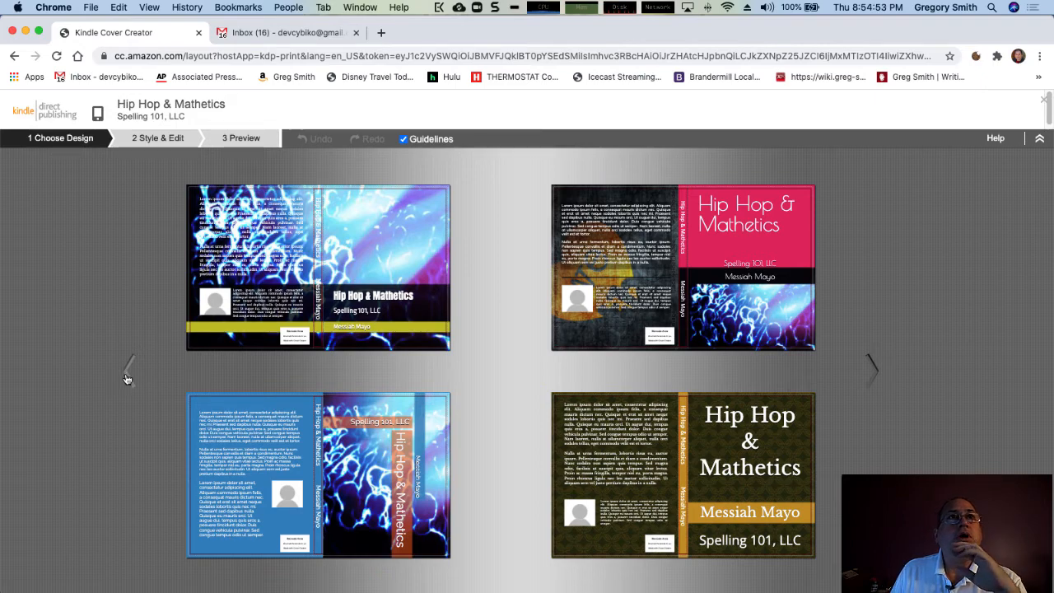
click(327, 314)
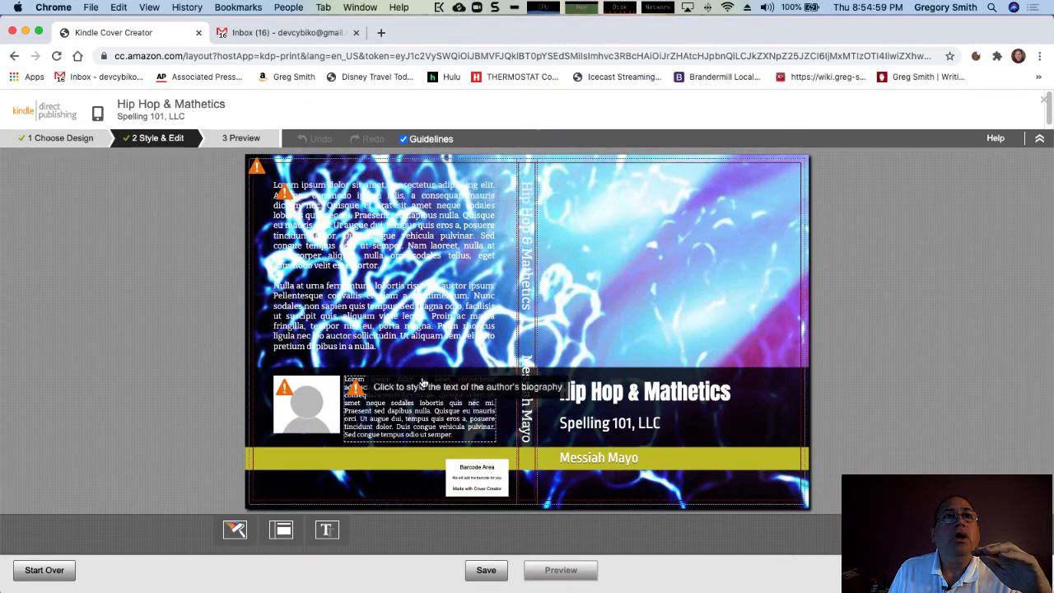
Replace the back-cover description and author biography placeholders with text starting "This is the workbook for the world famous Hip-Hop course".
click(354, 270)
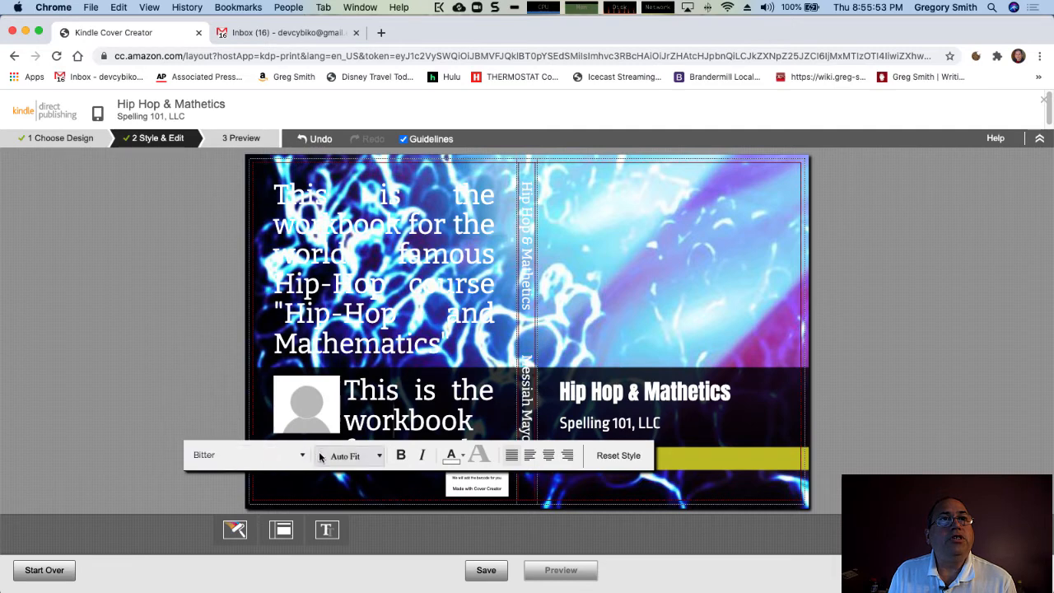
click(196, 377)
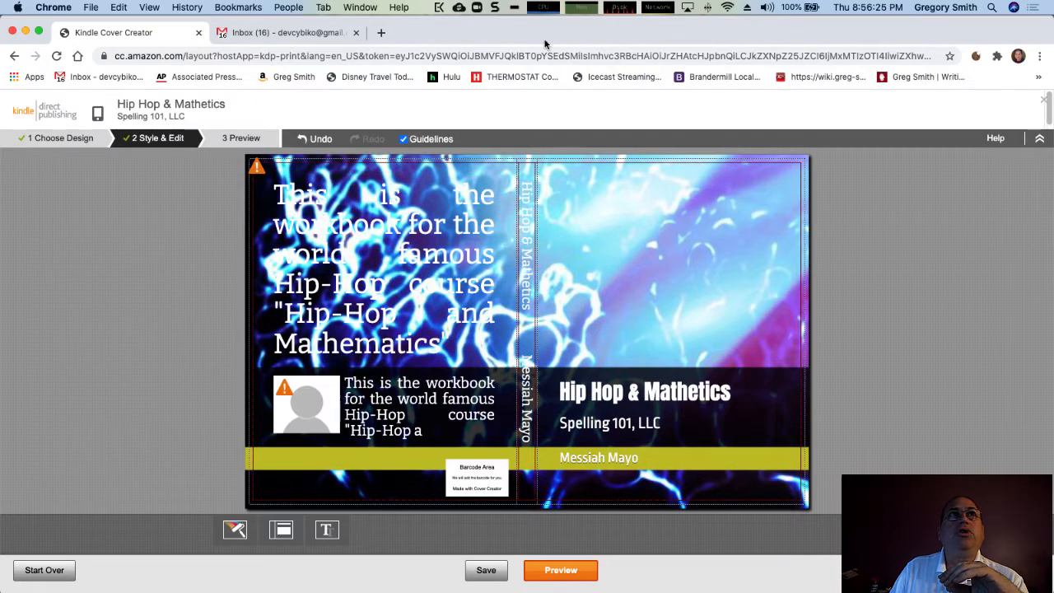
Search the web in a new tab for "lorum ipsum generators" from any time and open the lipsum.com result.
click(380, 35)
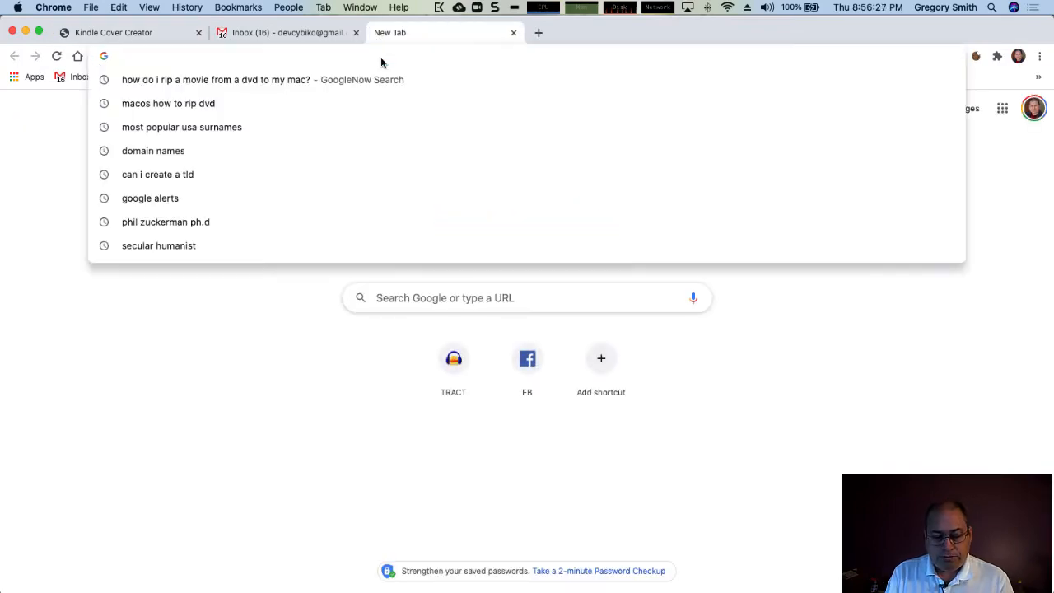
text(lorum)
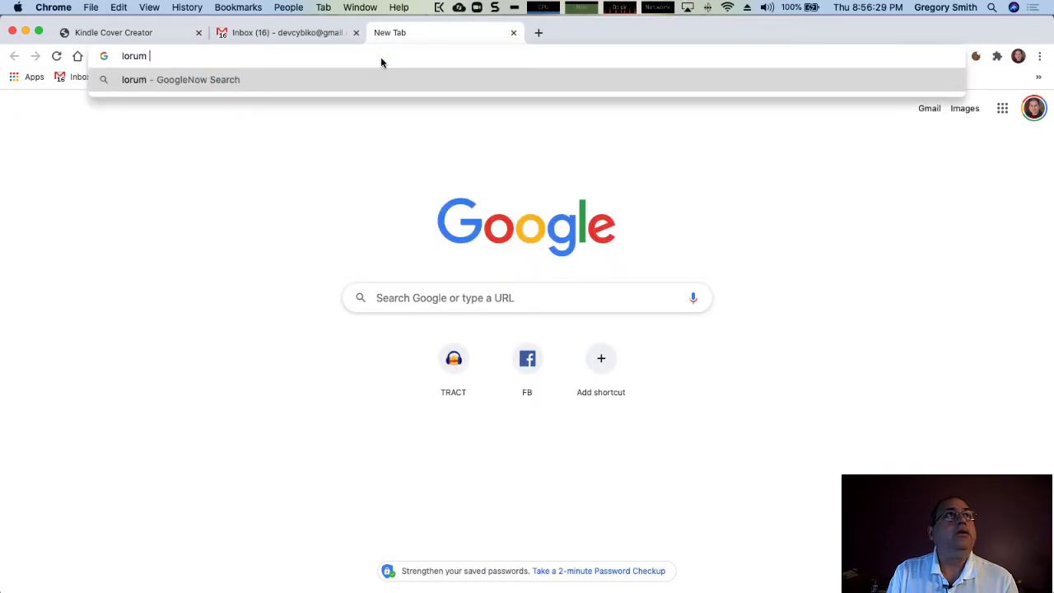
text( ipsum generat)
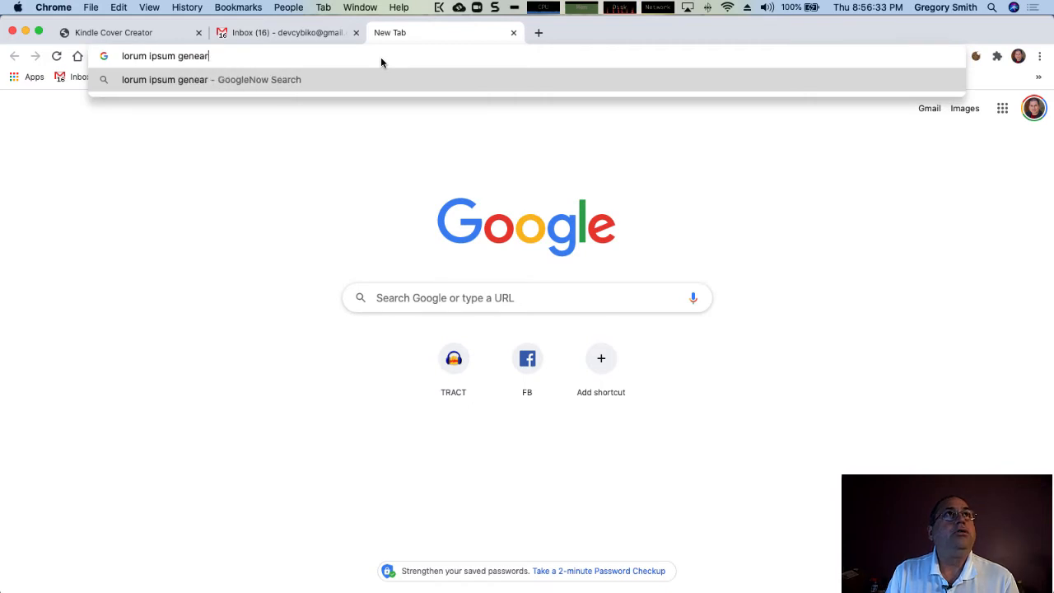
text(ors)
key(Return)
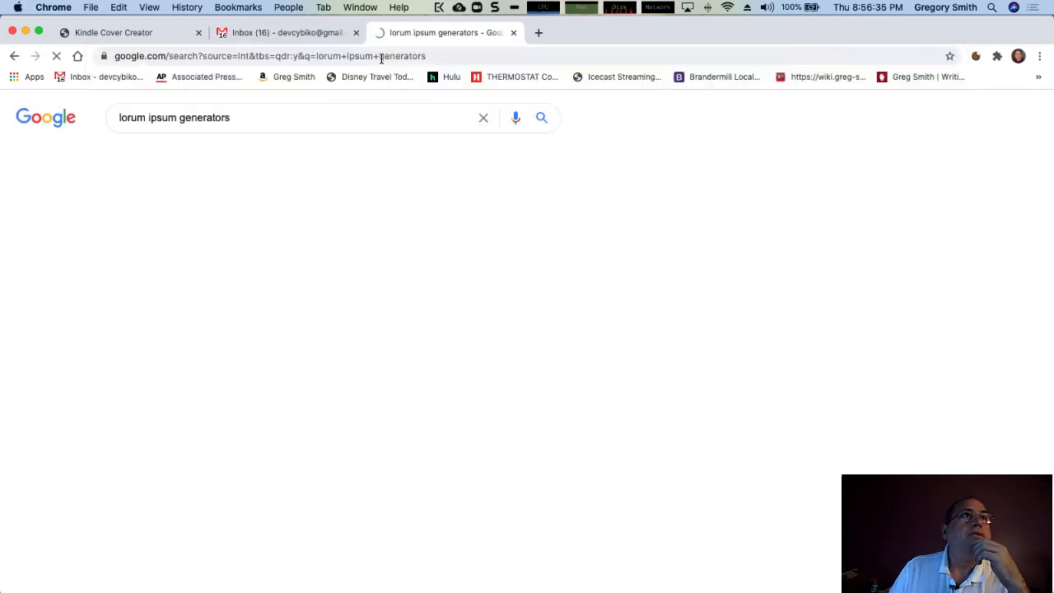
click(168, 187)
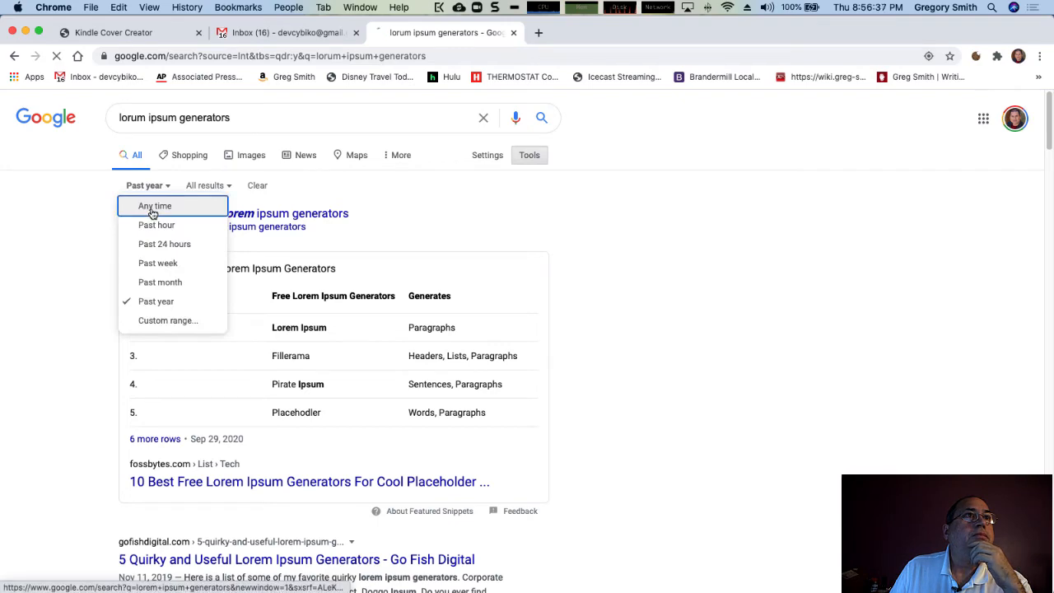
click(152, 207)
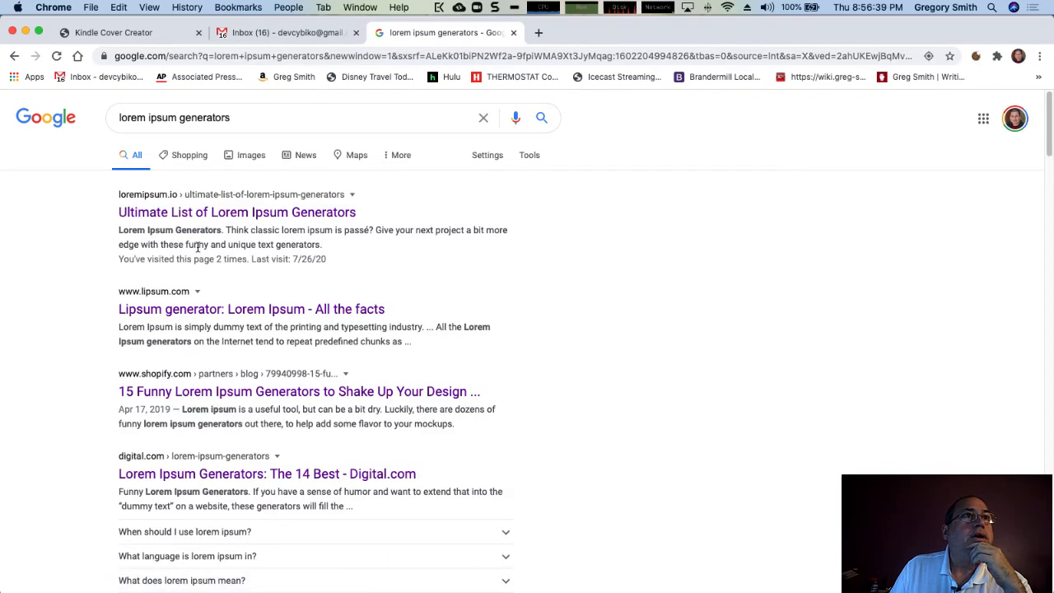
click(228, 312)
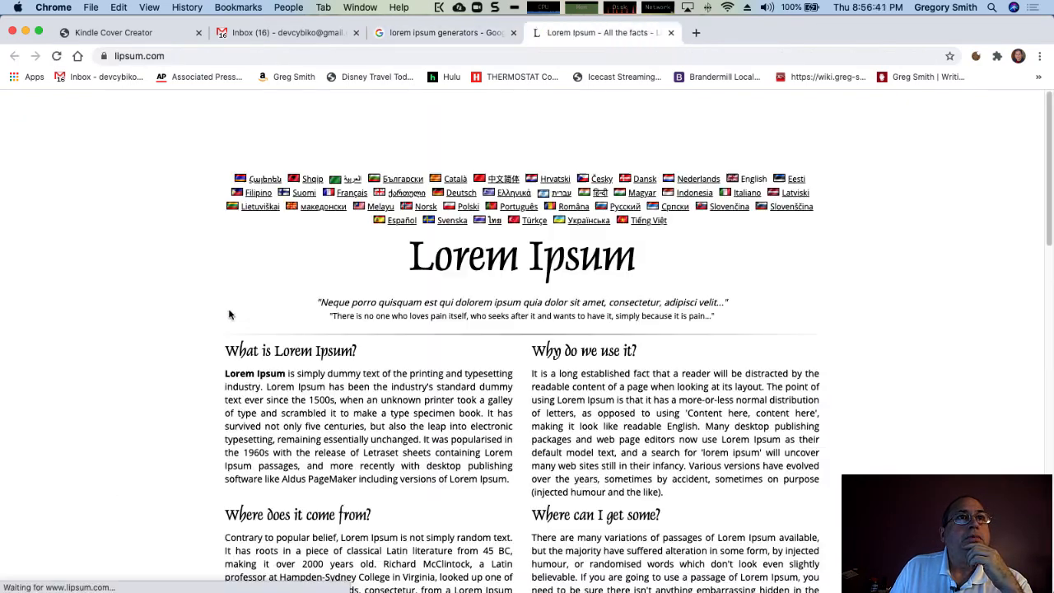
Examine the Lorem Ipsum page's background explanations, standard passages and generator options.
scroll(197, 336, down, 3)
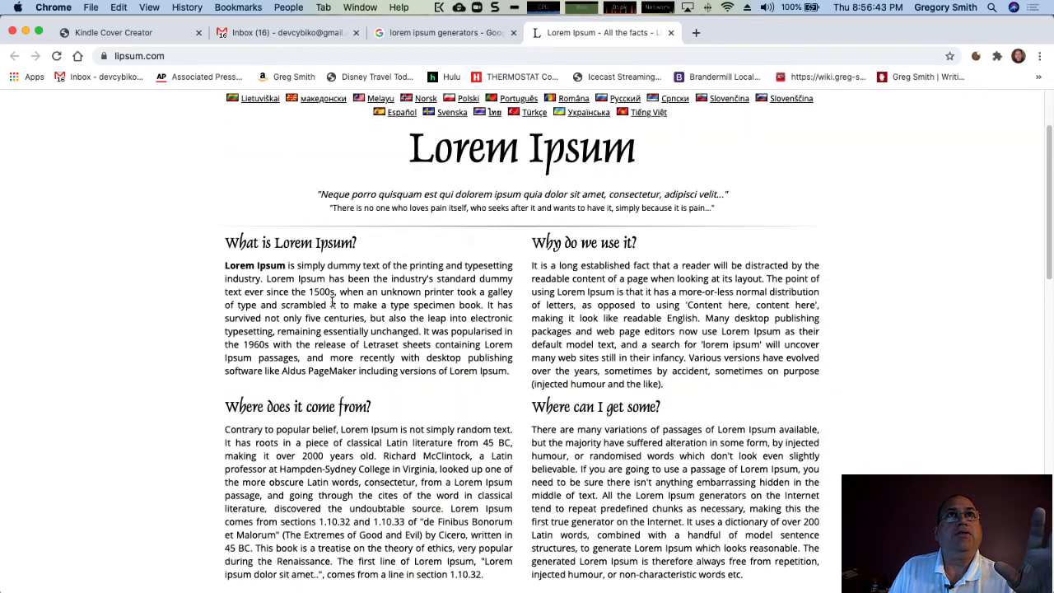
scroll(332, 301, up, 3)
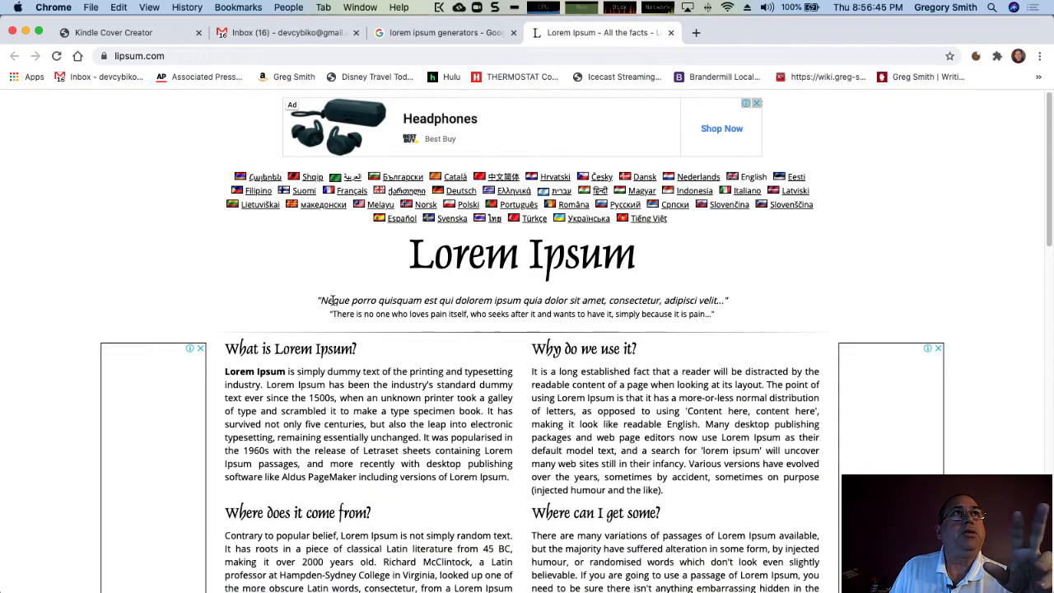
scroll(412, 360, down, 2)
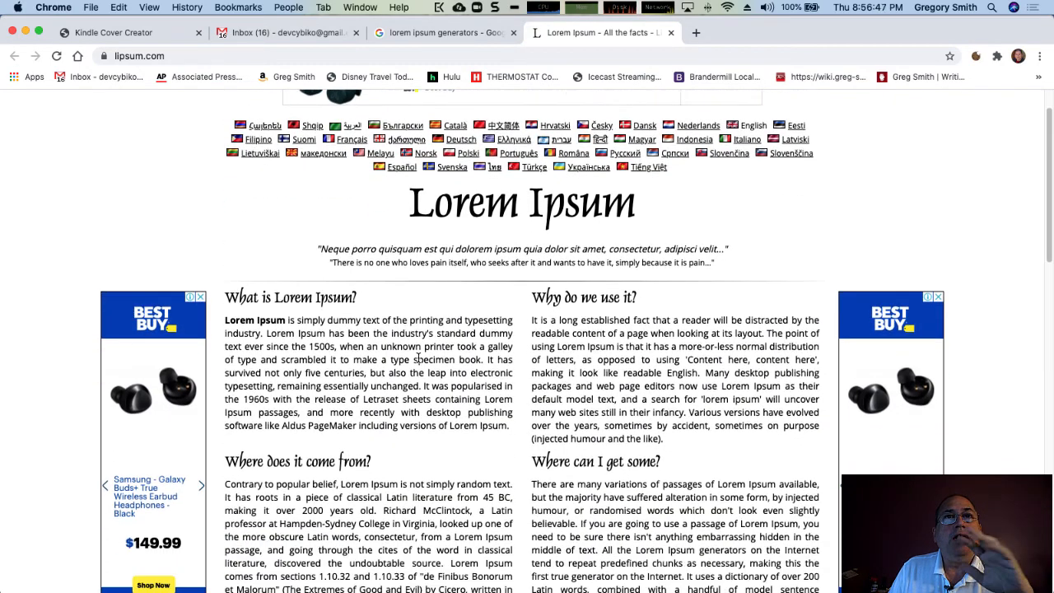
scroll(455, 354, down, 9)
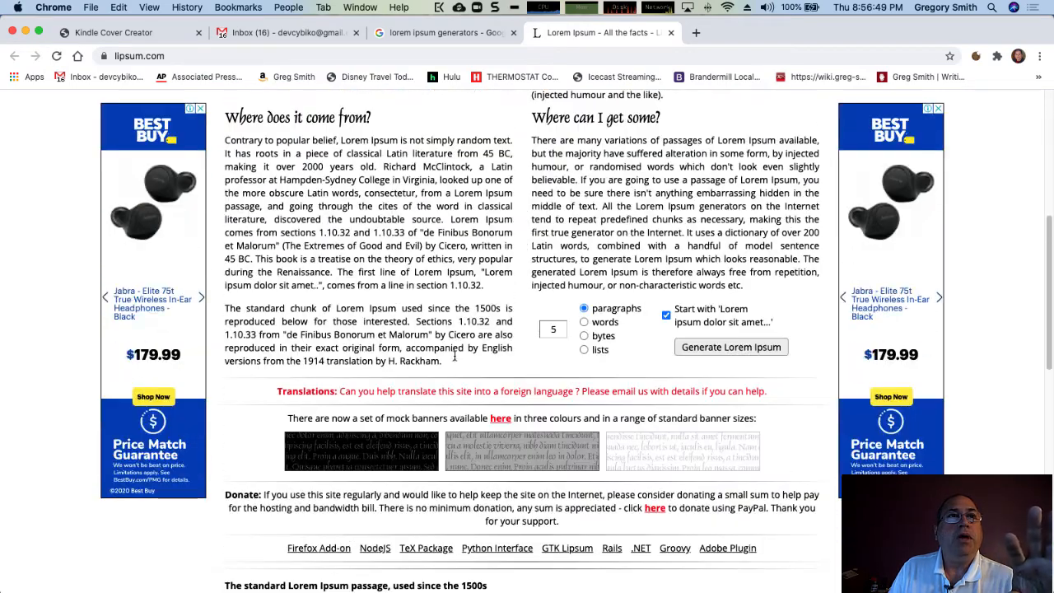
scroll(455, 359, down, 18)
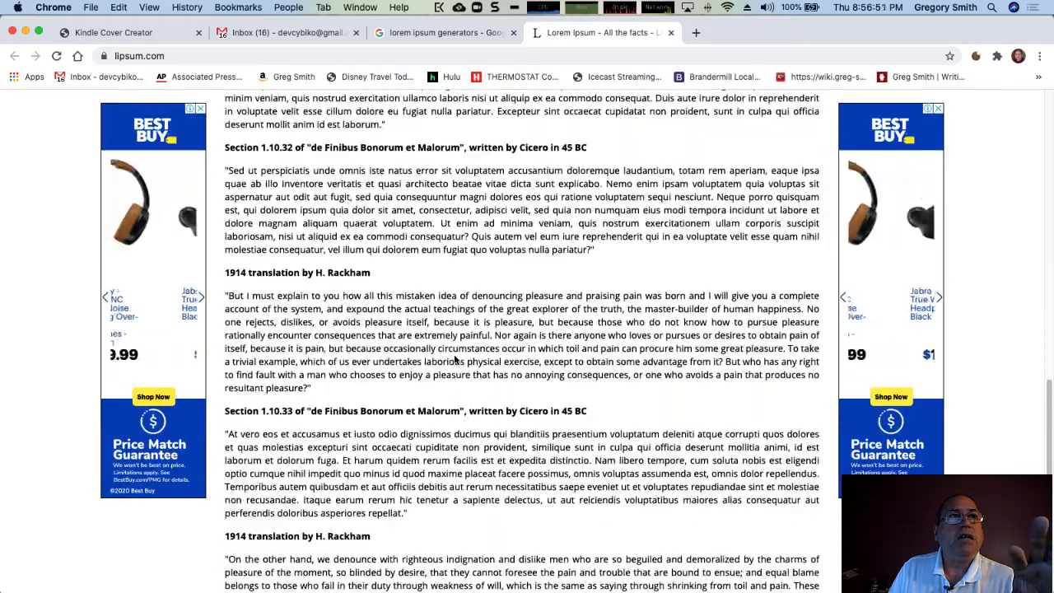
scroll(454, 360, up, 11)
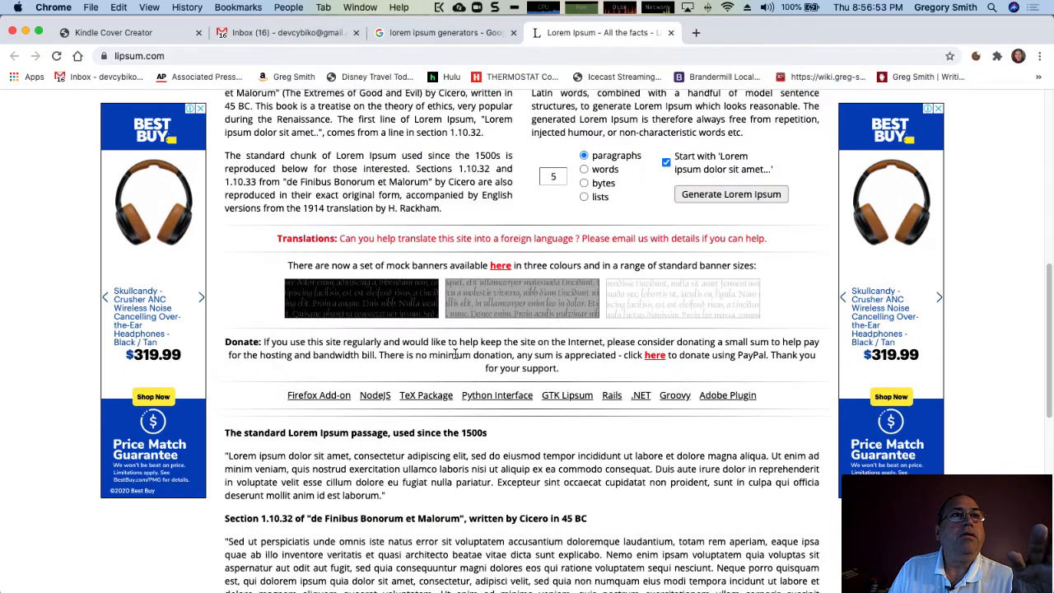
scroll(454, 354, down, 4)
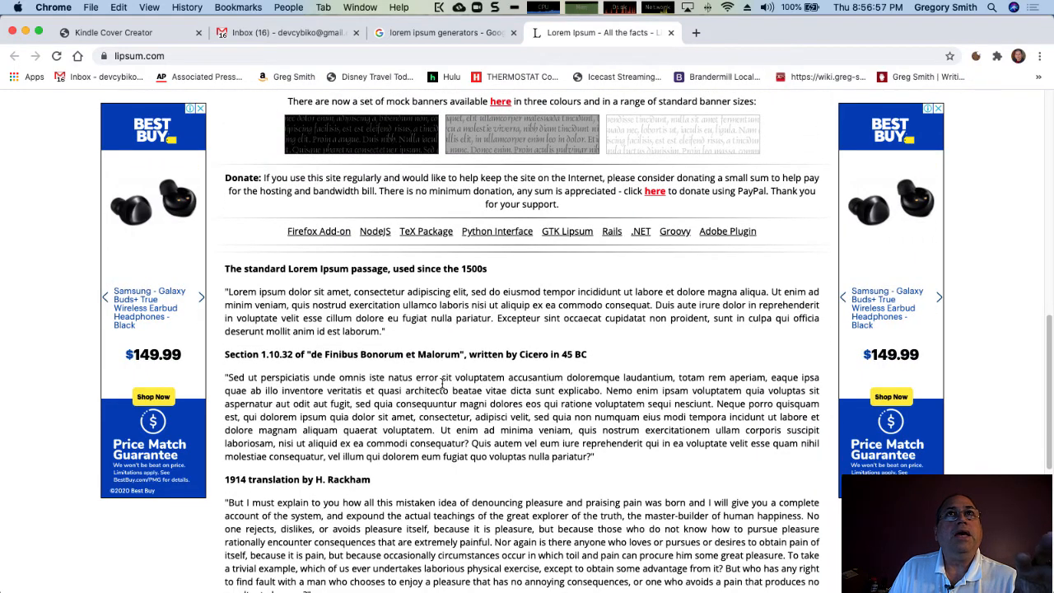
scroll(442, 384, up, 11)
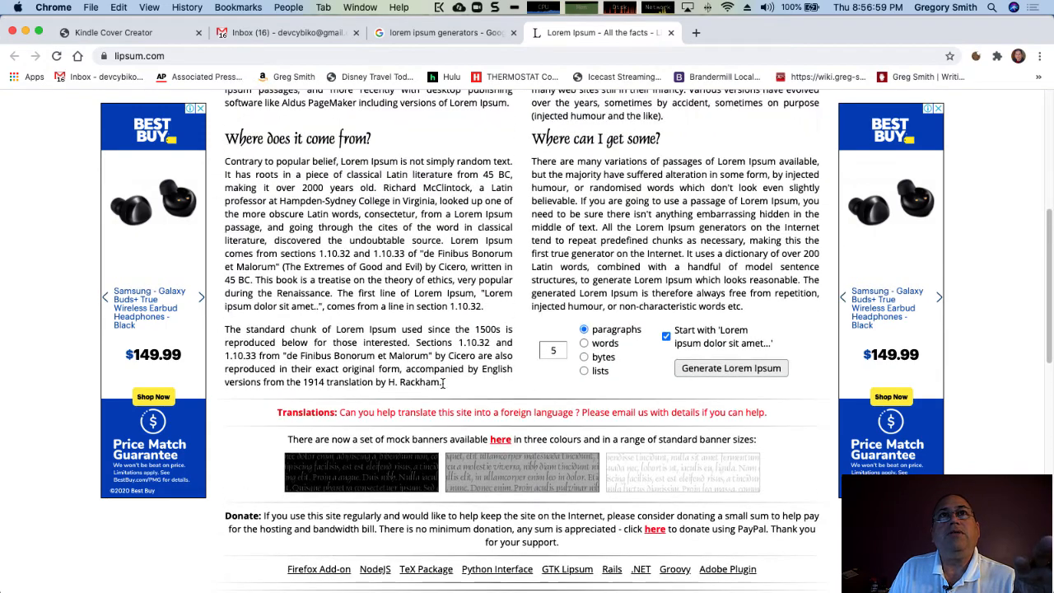
scroll(443, 384, up, 3)
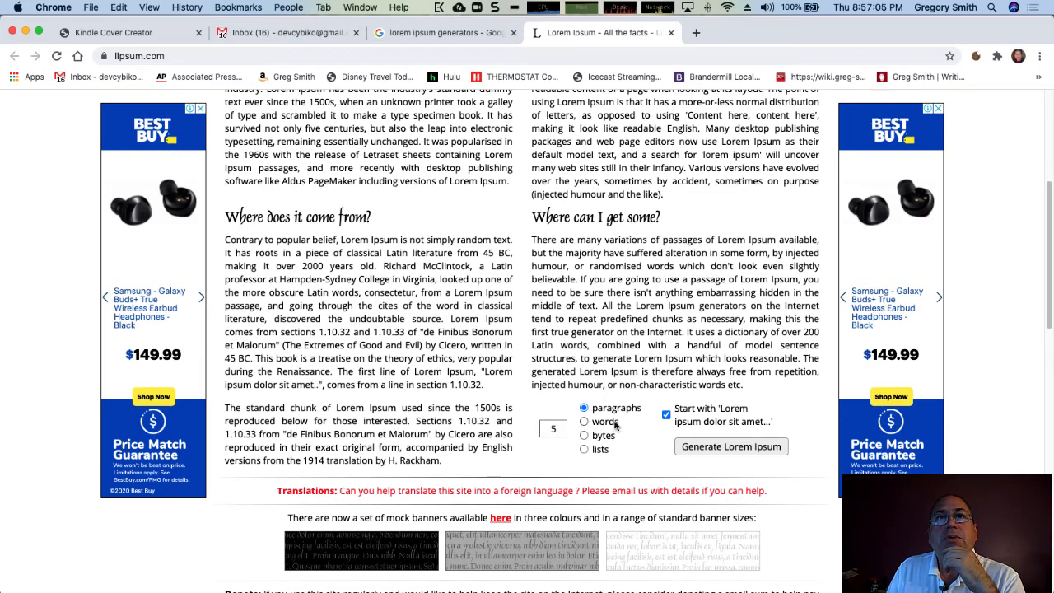
click(585, 422)
click(584, 436)
click(585, 449)
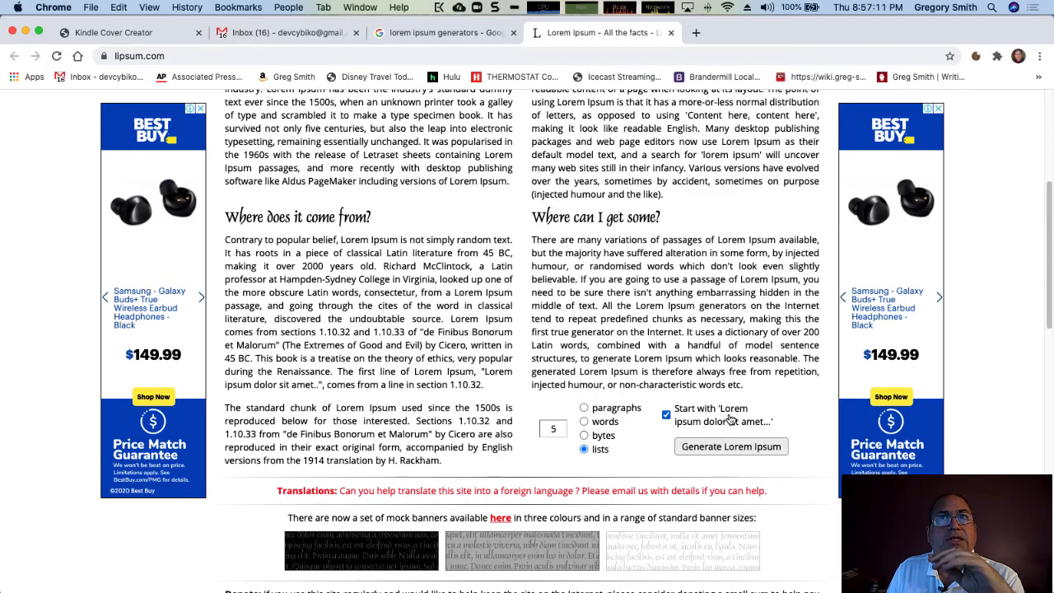
Generate 5 paragraphs of Lorem Ipsum placeholder text that start with "Lorem ipsum dolor sit amet".
click(563, 431)
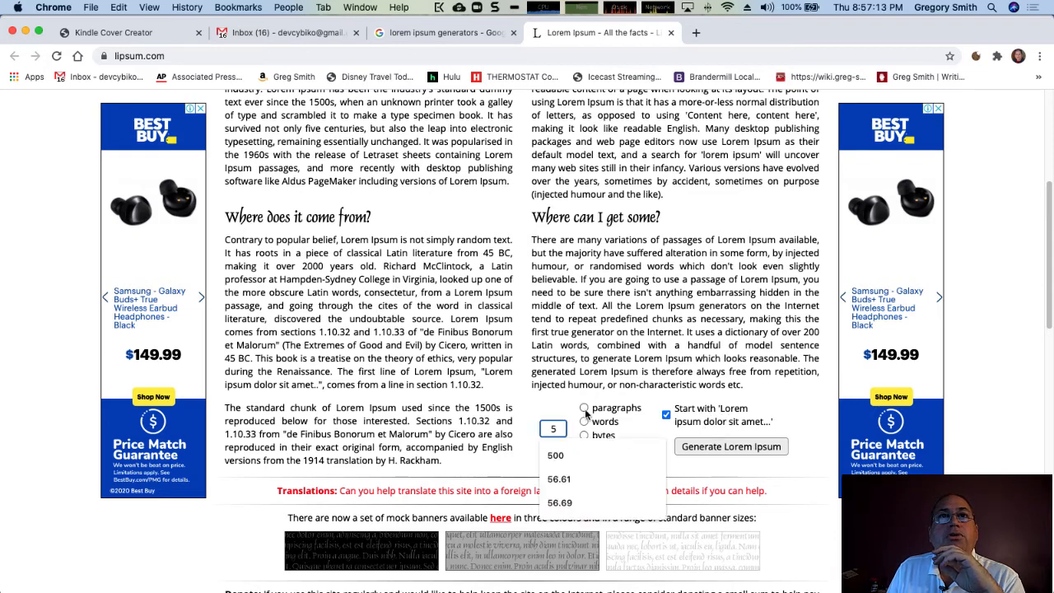
click(584, 408)
click(704, 446)
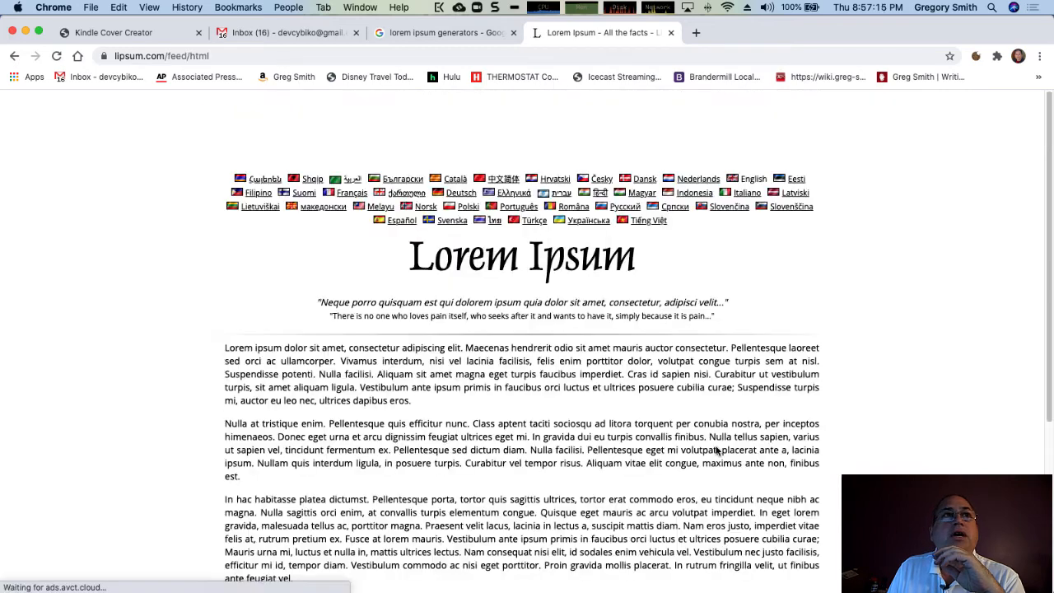
Replace the back-cover description with the first three generated Lorem Ipsum paragraphs copied from the generator page.
scroll(649, 460, down, 5)
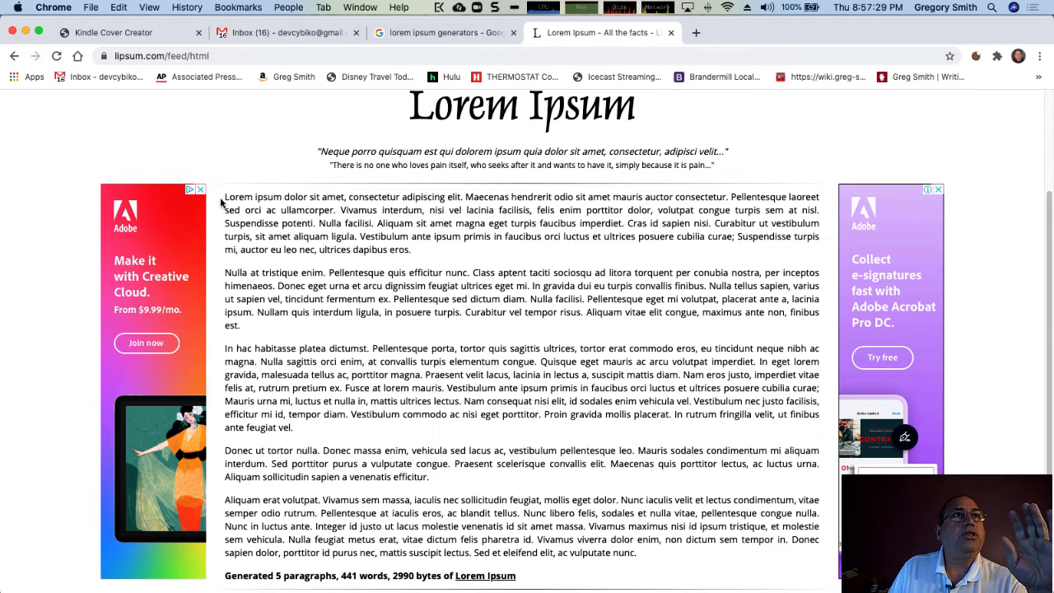
drag(223, 196, 308, 434)
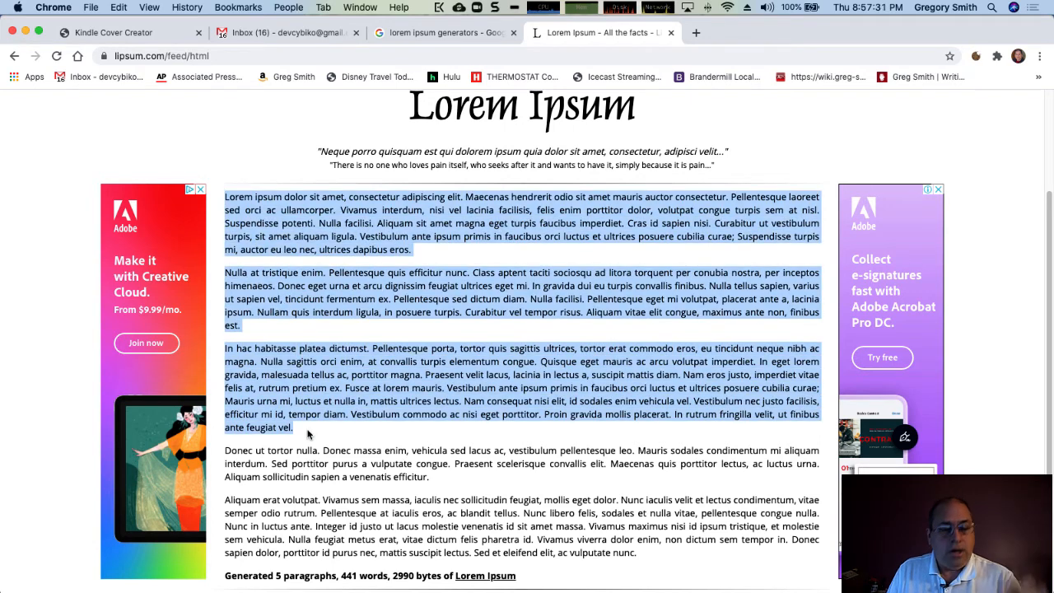
key(super+Tab)
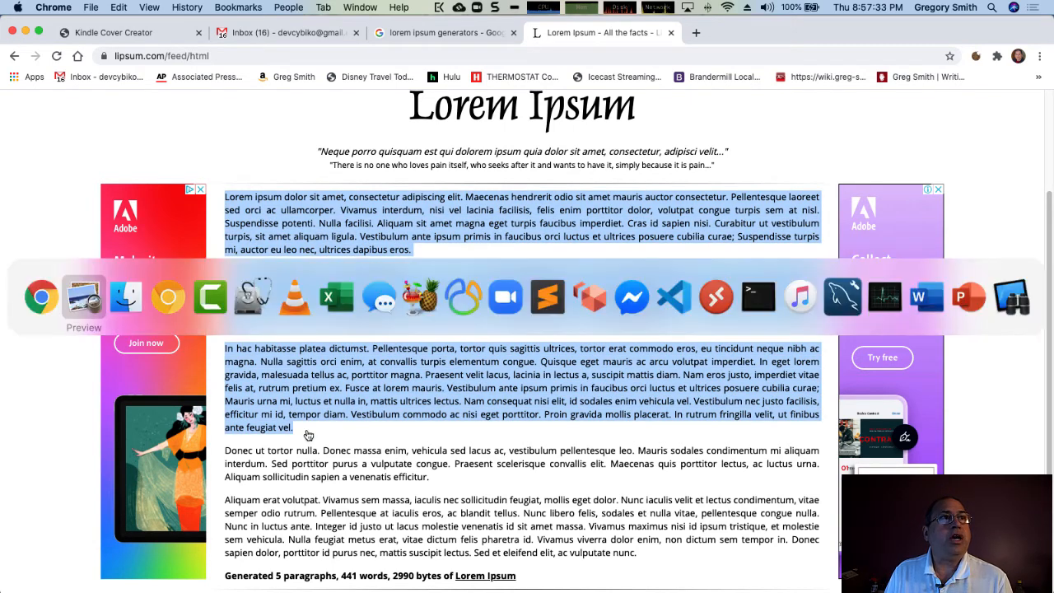
click(280, 150)
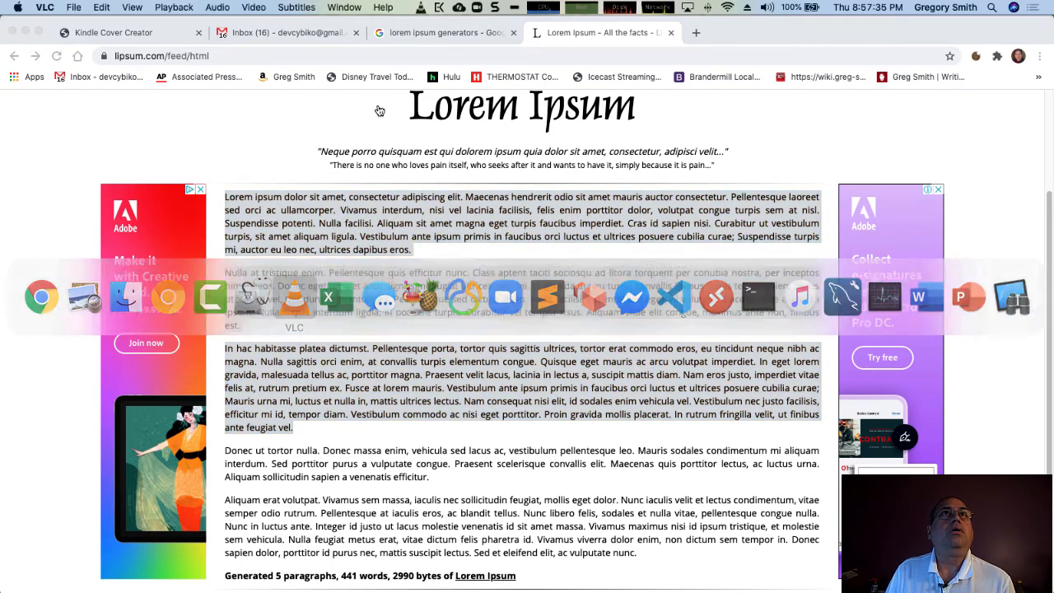
click(427, 37)
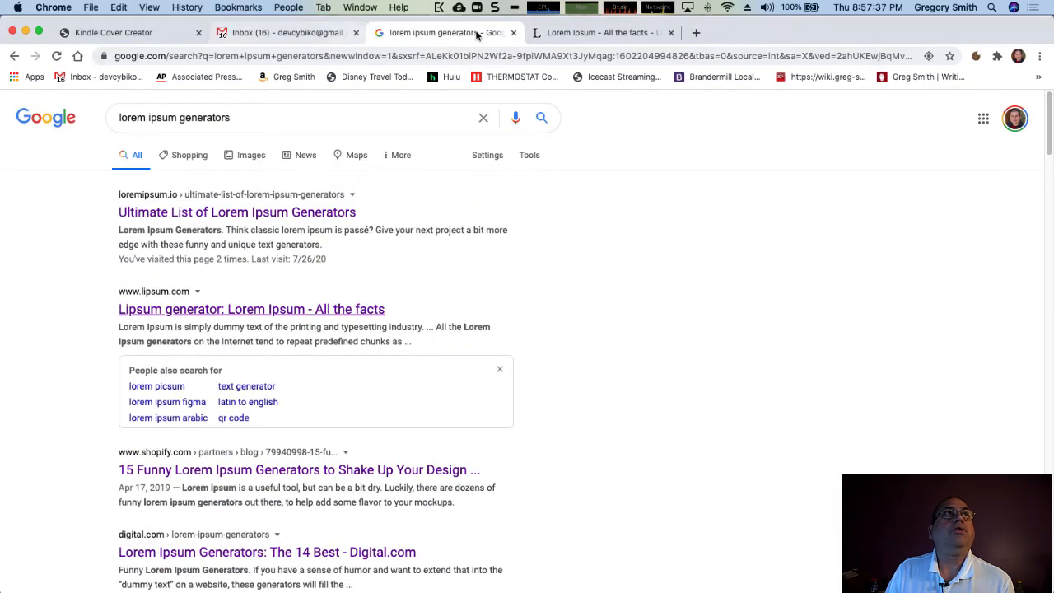
click(140, 33)
click(309, 256)
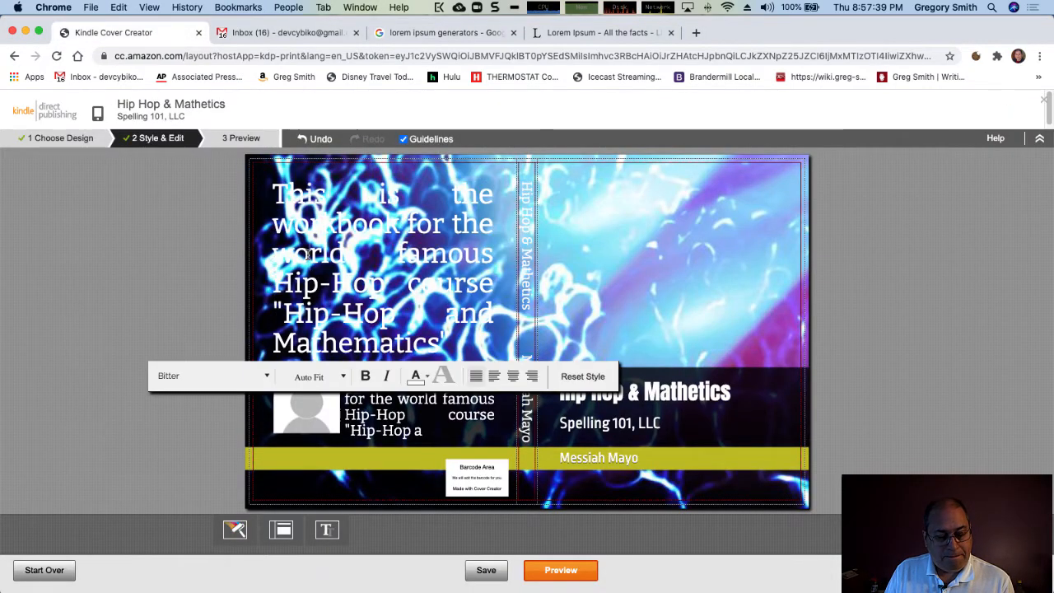
key(super+v)
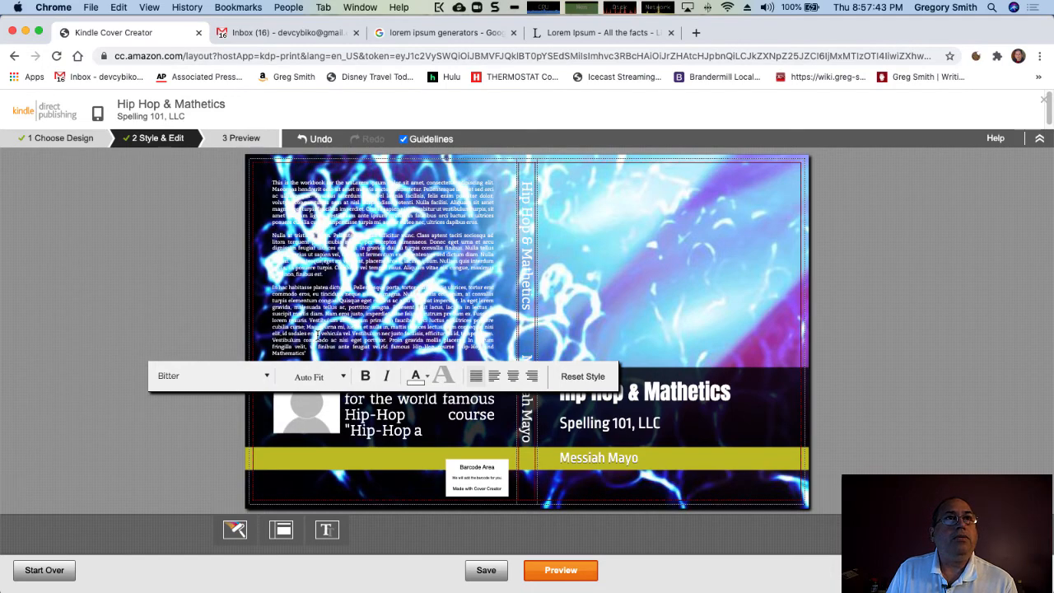
click(219, 321)
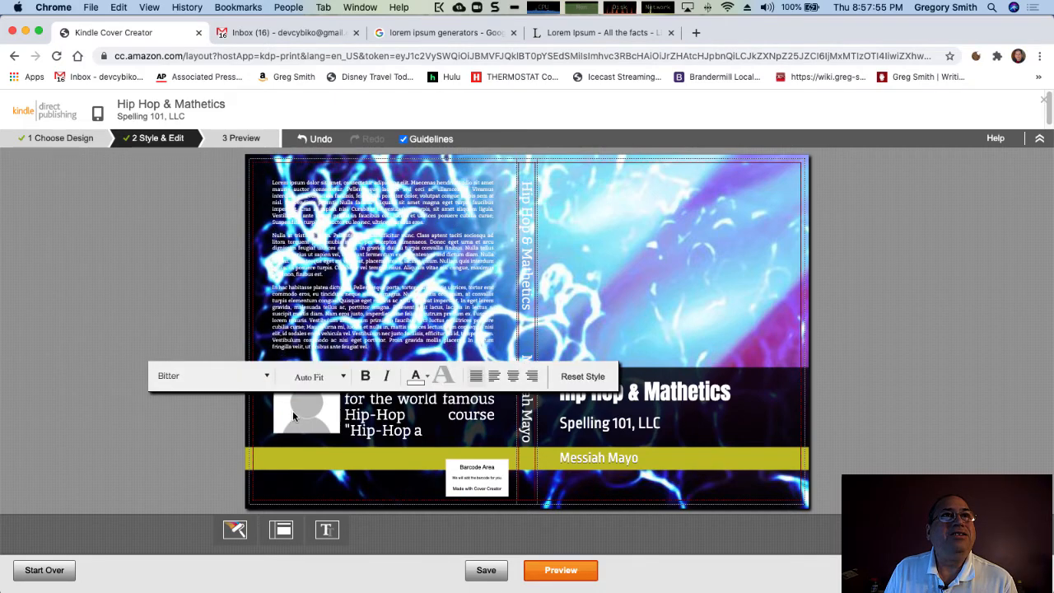
Replace the author biography on the back cover with the first Lorem Ipsum paragraph copied from the generator page.
click(299, 415)
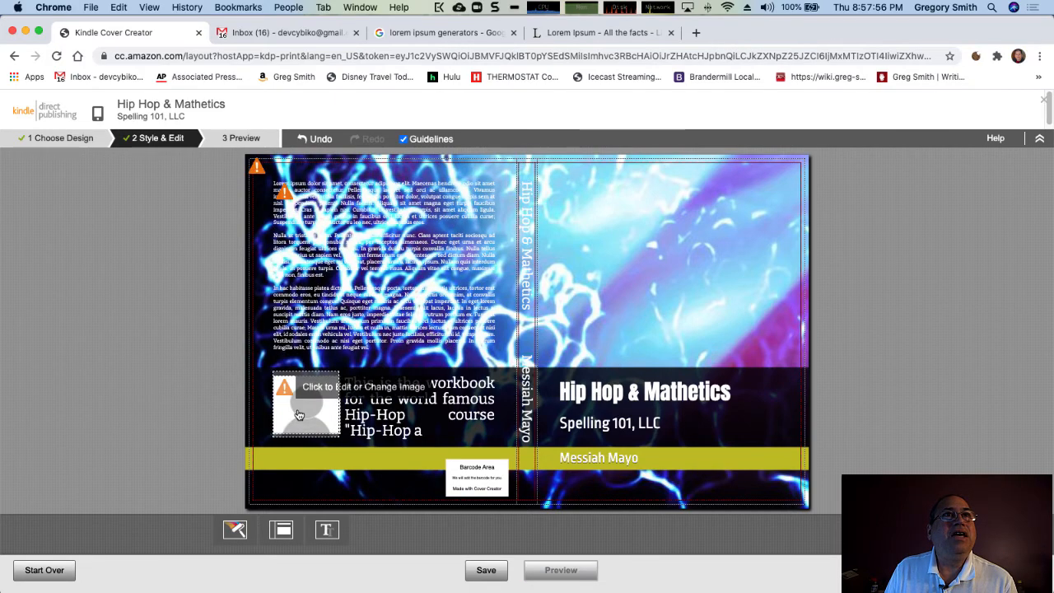
click(354, 406)
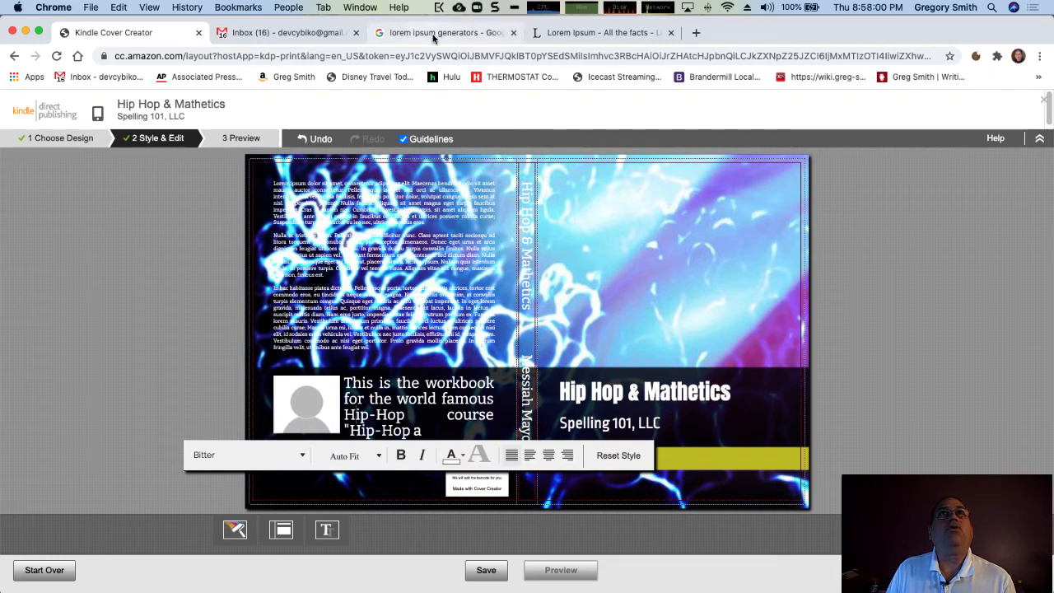
click(571, 33)
click(297, 239)
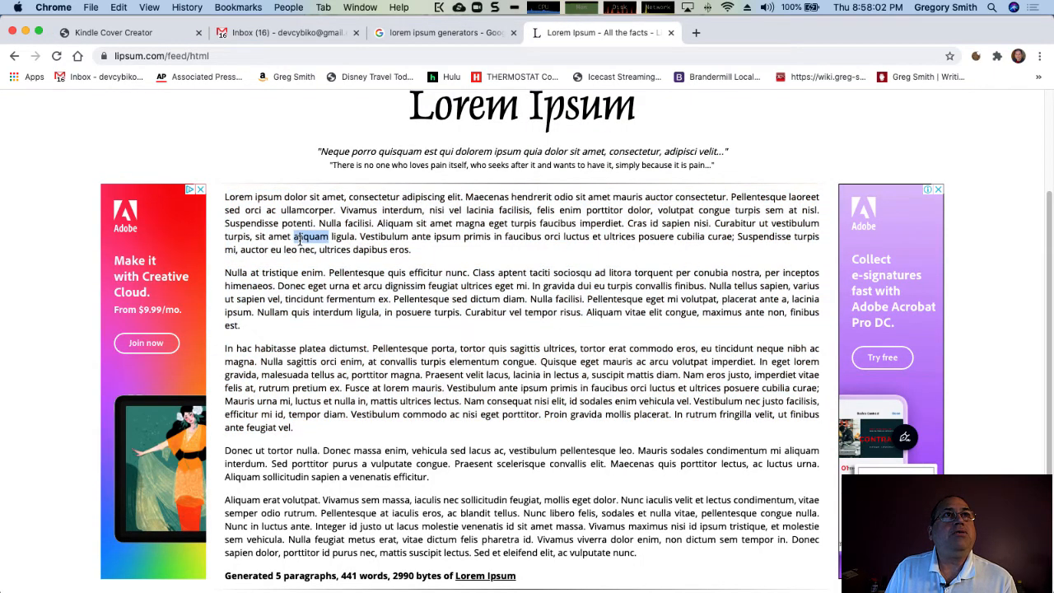
triple_click(297, 240)
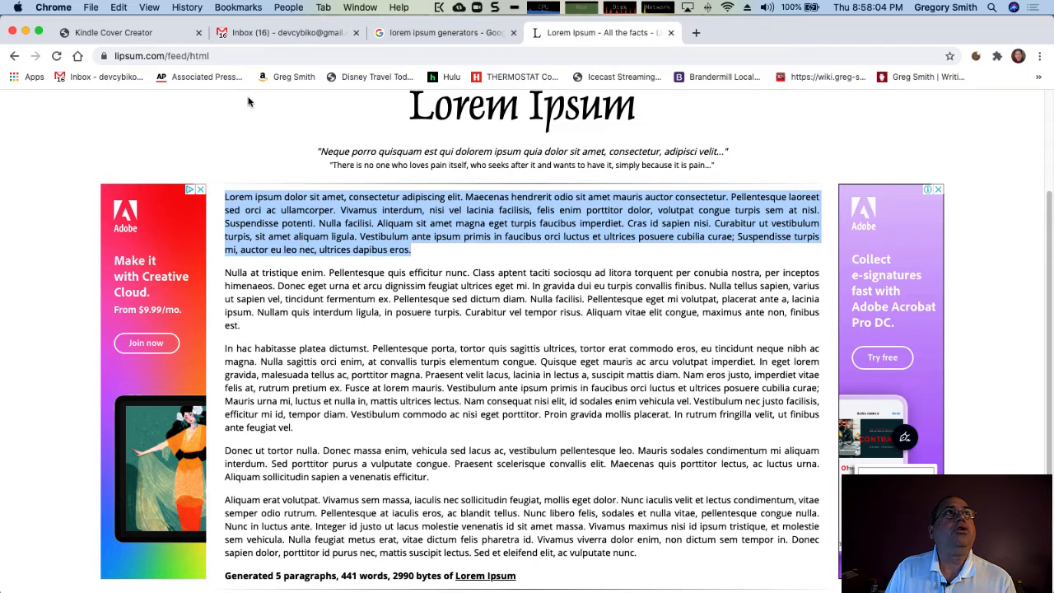
click(105, 37)
double_click(373, 411)
click(373, 411)
double_click(355, 386)
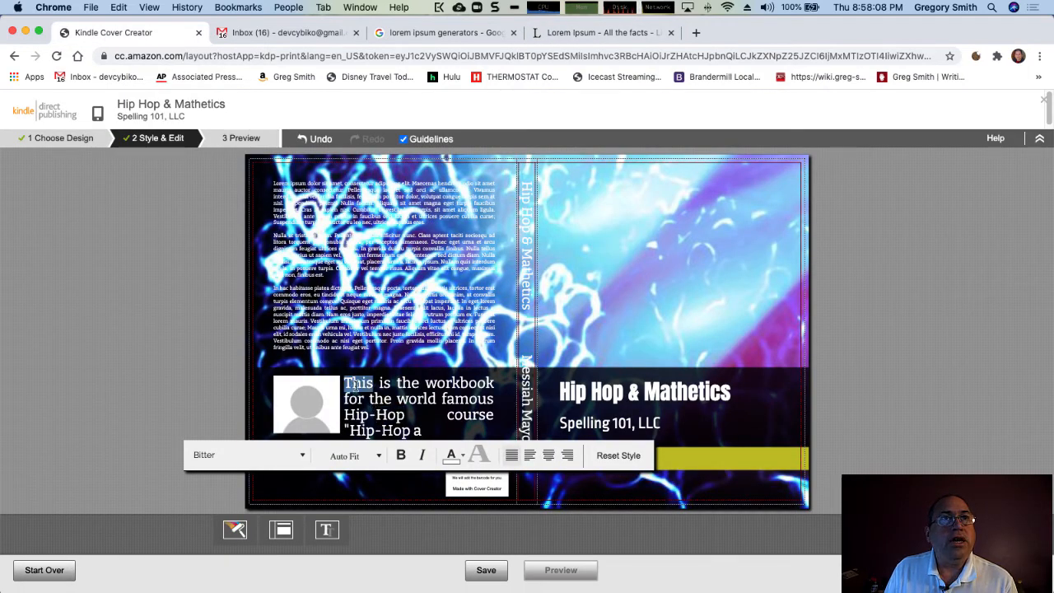
click(355, 387)
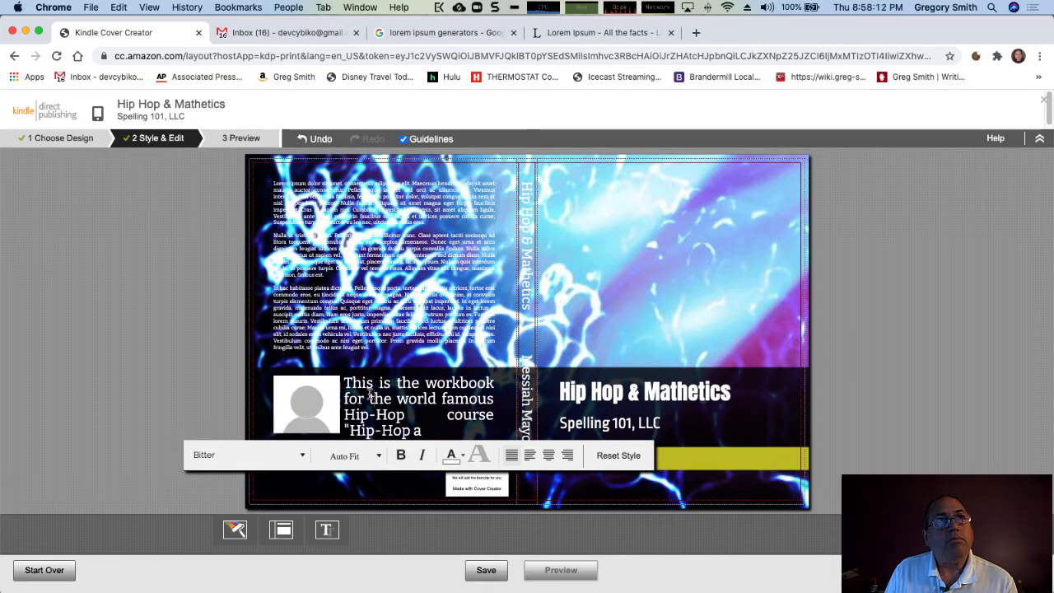
drag(344, 384, 426, 436)
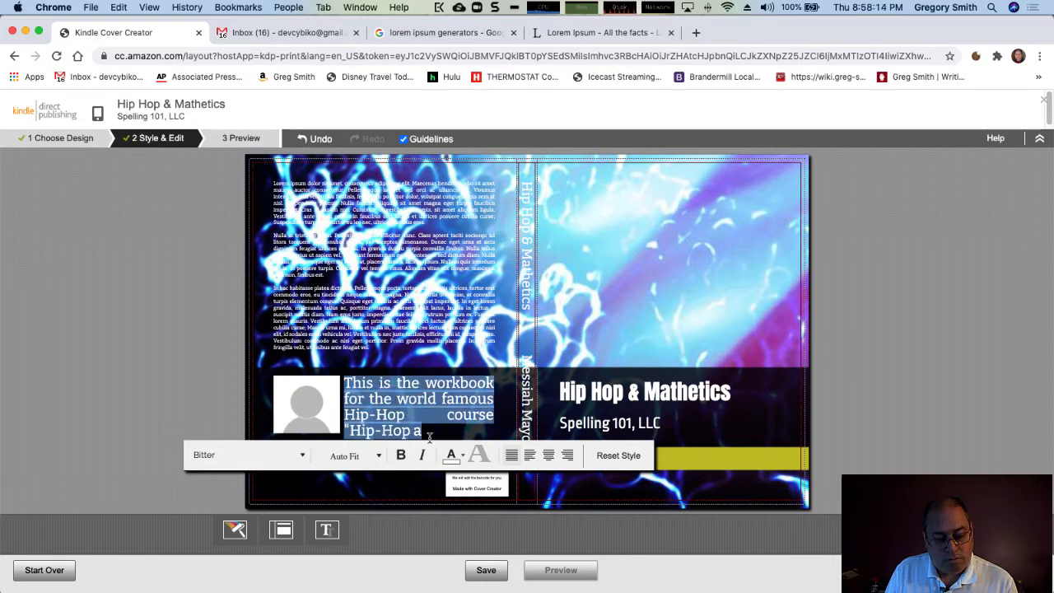
key(super+v)
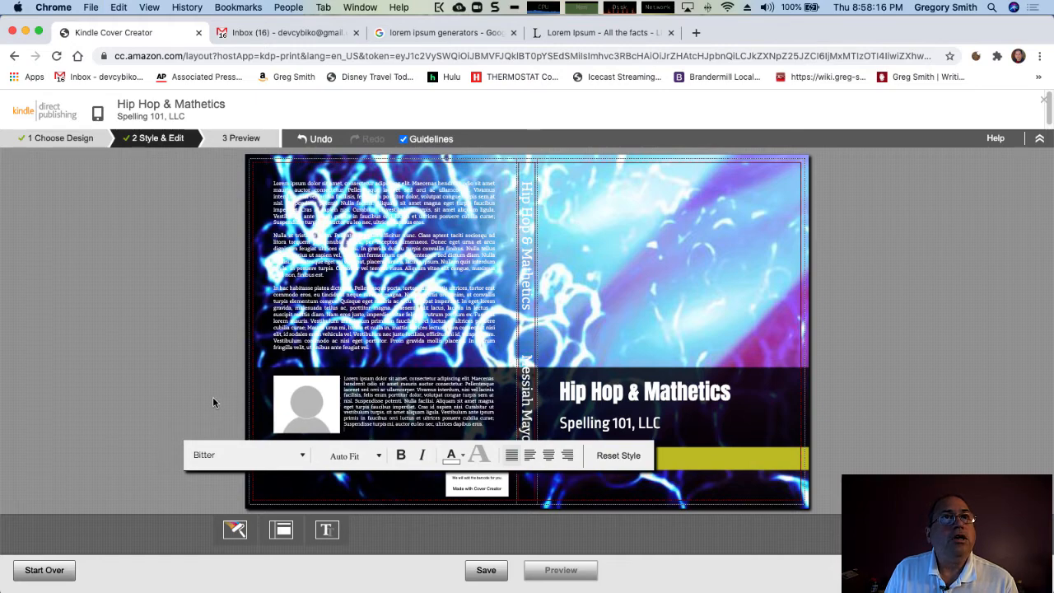
click(213, 401)
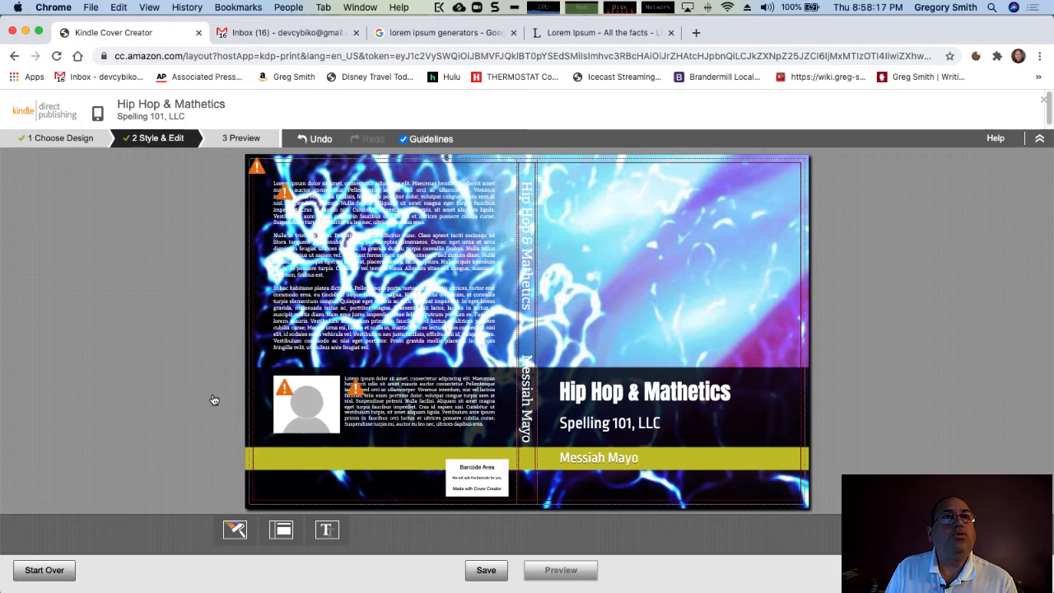
Replace the author photo placeholder with devcartoon.jpg uploaded from the caricature folder inside the Dropbox Graphics folder.
click(296, 404)
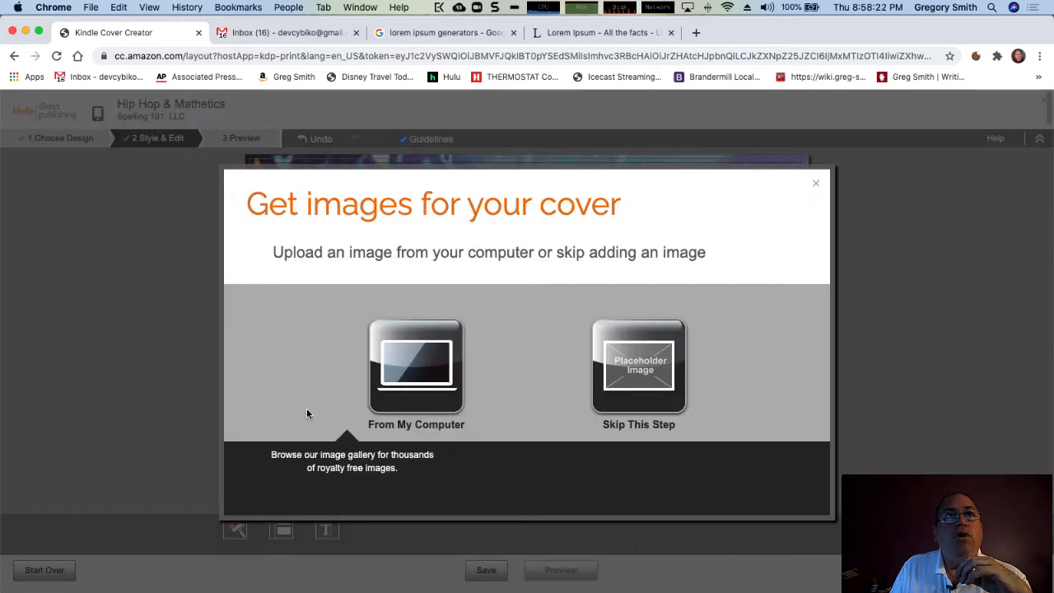
click(383, 391)
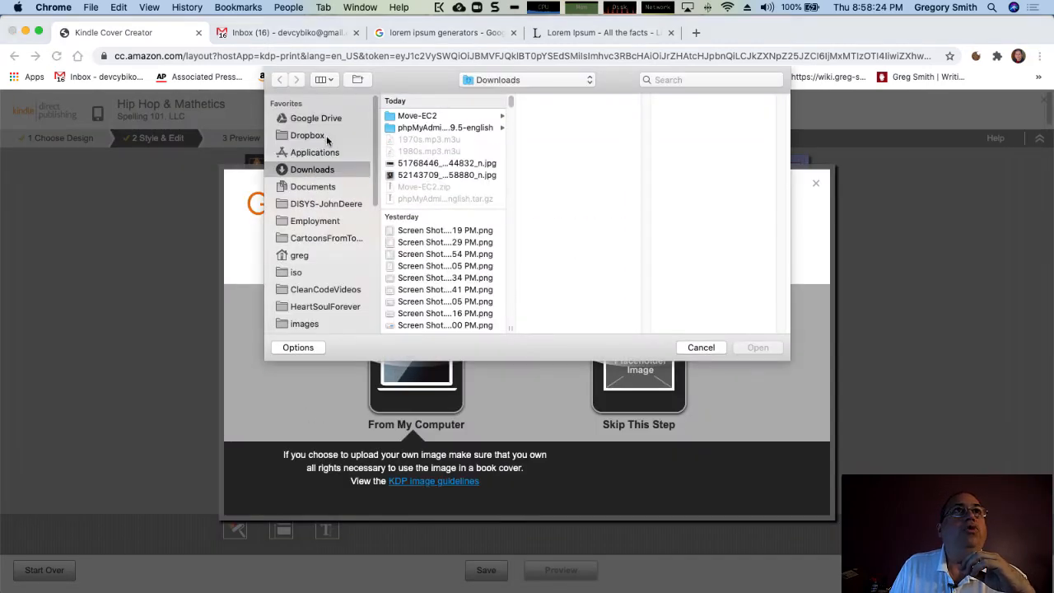
click(318, 120)
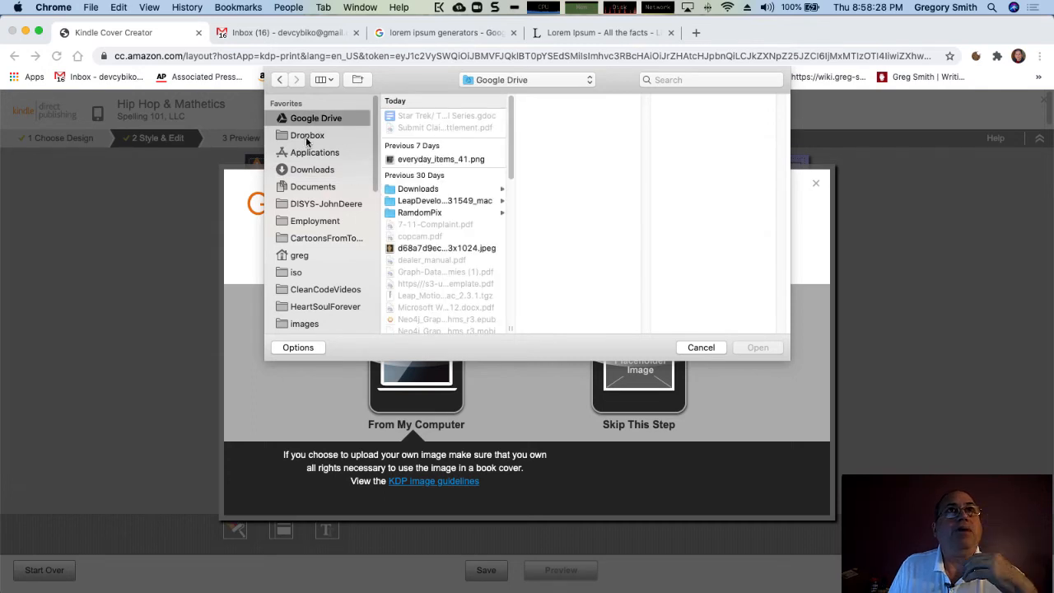
click(306, 139)
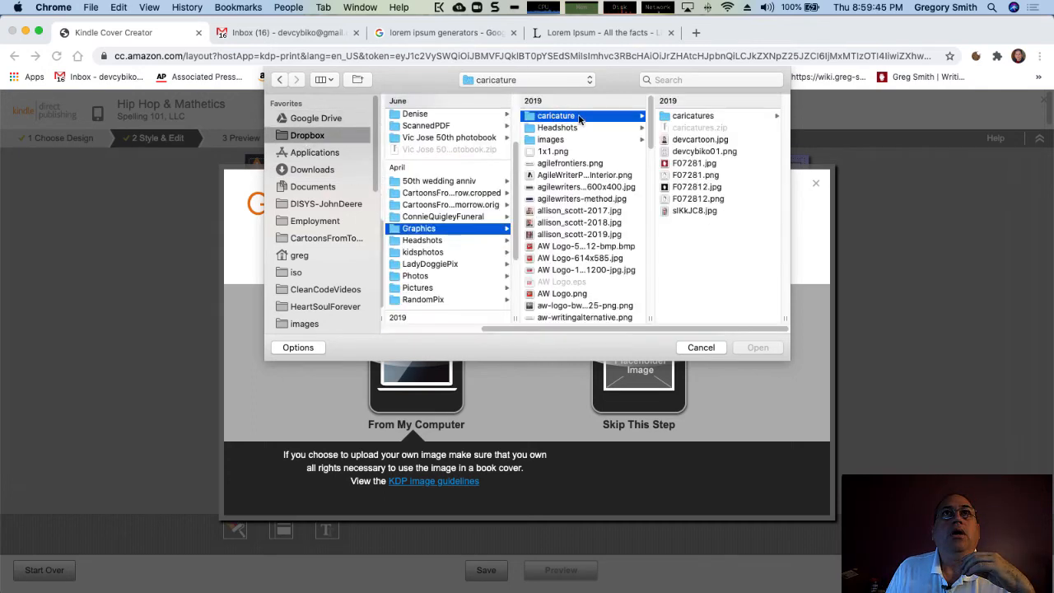
click(668, 142)
click(755, 348)
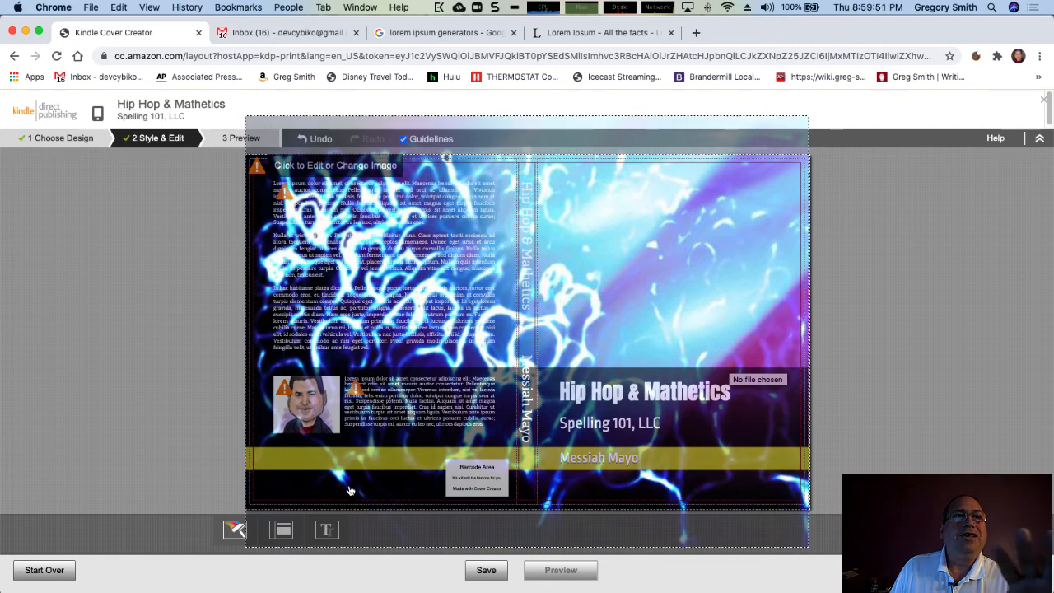
Leave the cover image editing mode and save the cover design.
click(315, 407)
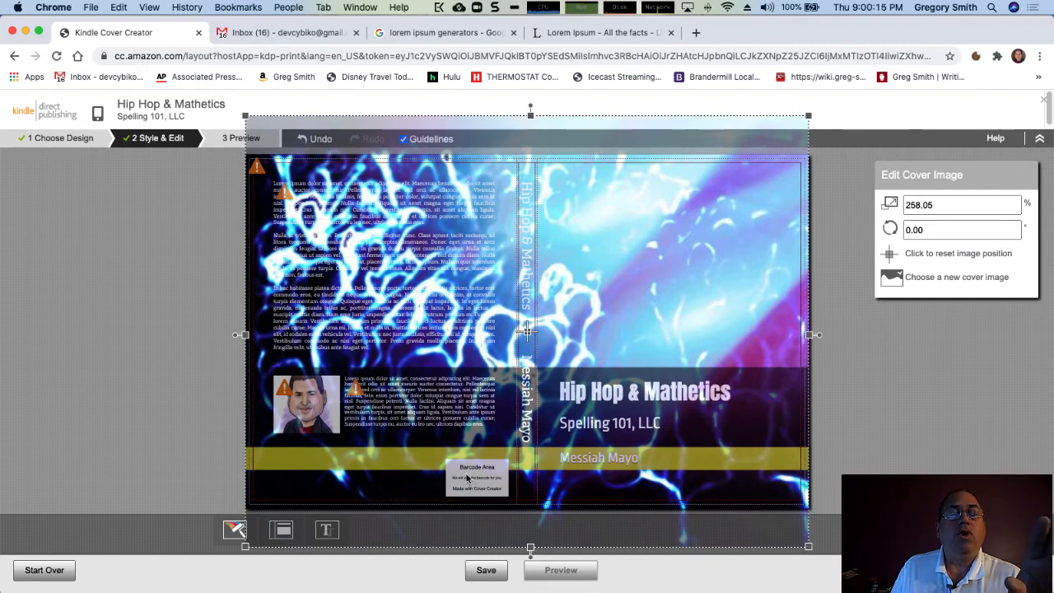
click(842, 416)
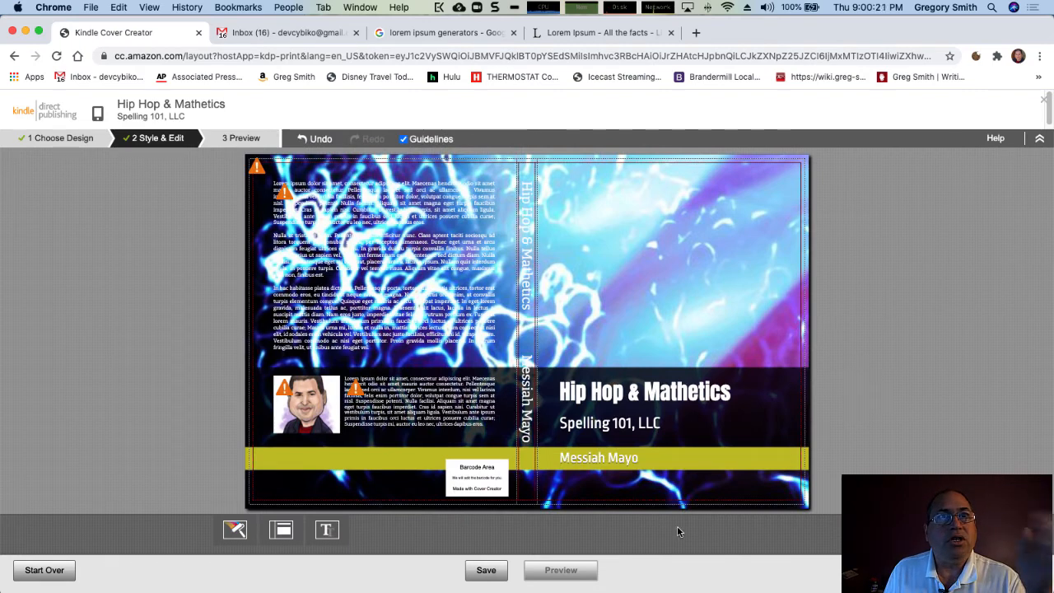
click(496, 577)
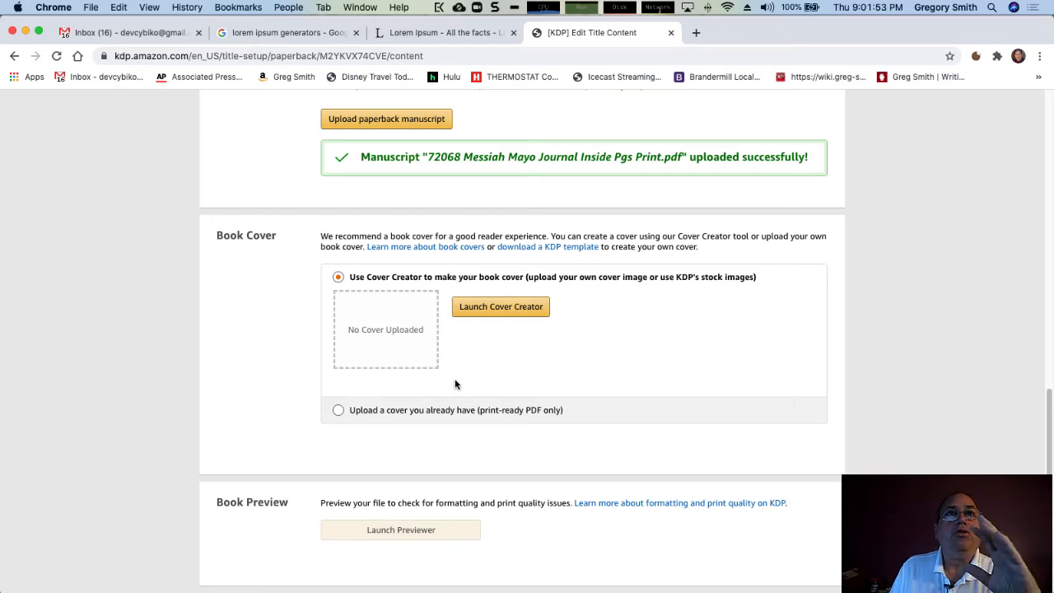
Switch the book cover option to an existing print-ready PDF and upload the Journal Cover Print PDF from Downloads.
click(356, 412)
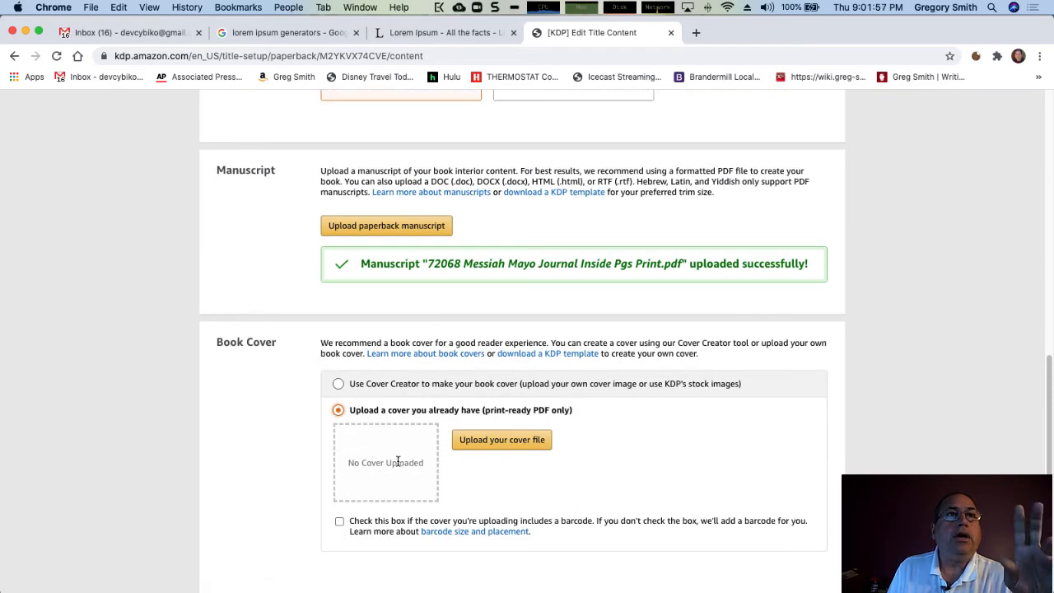
click(485, 443)
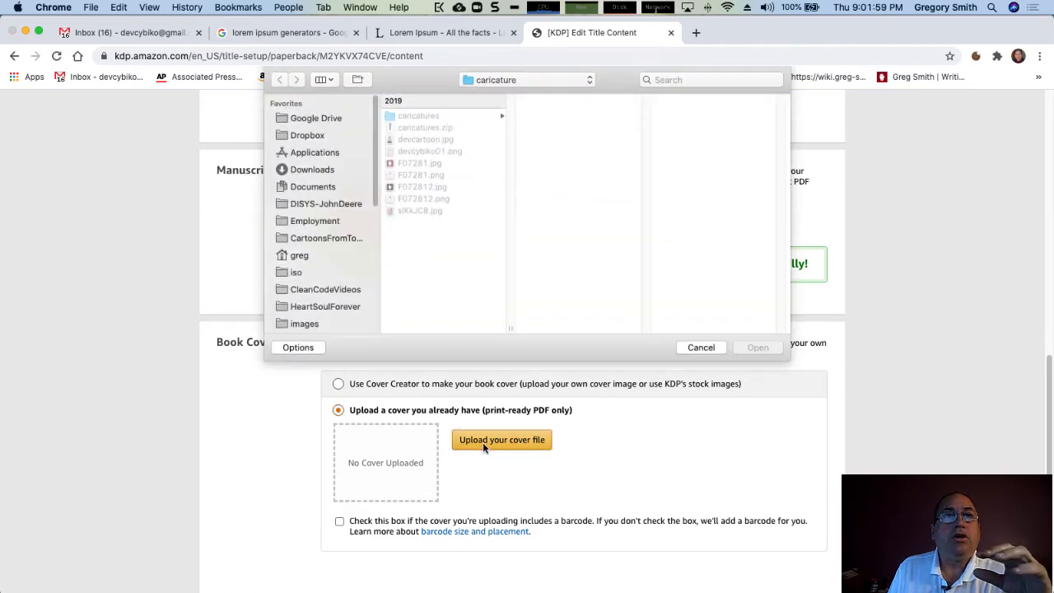
click(309, 173)
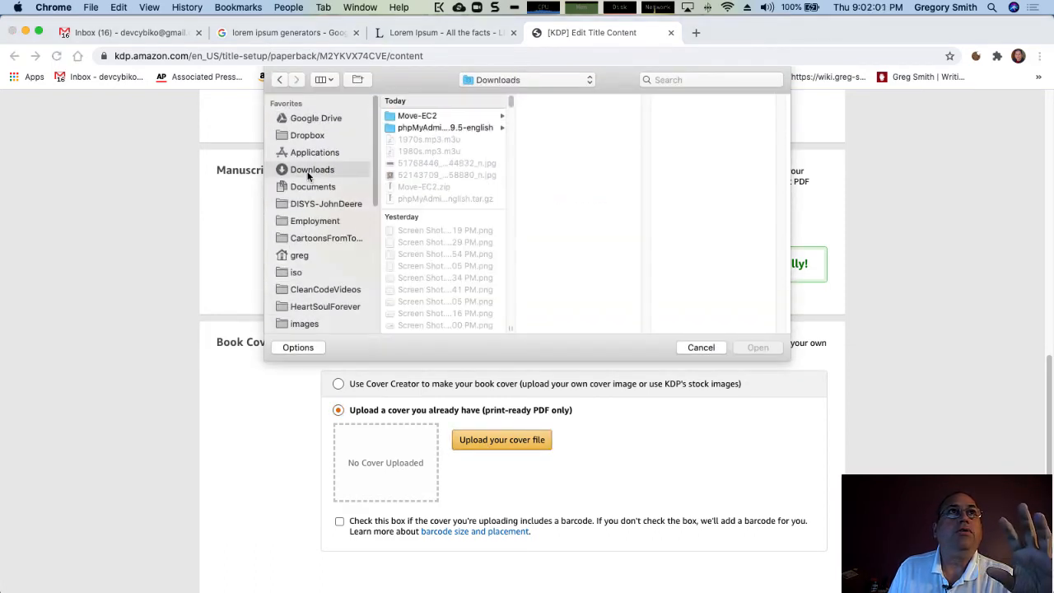
drag(511, 100, 515, 356)
click(429, 235)
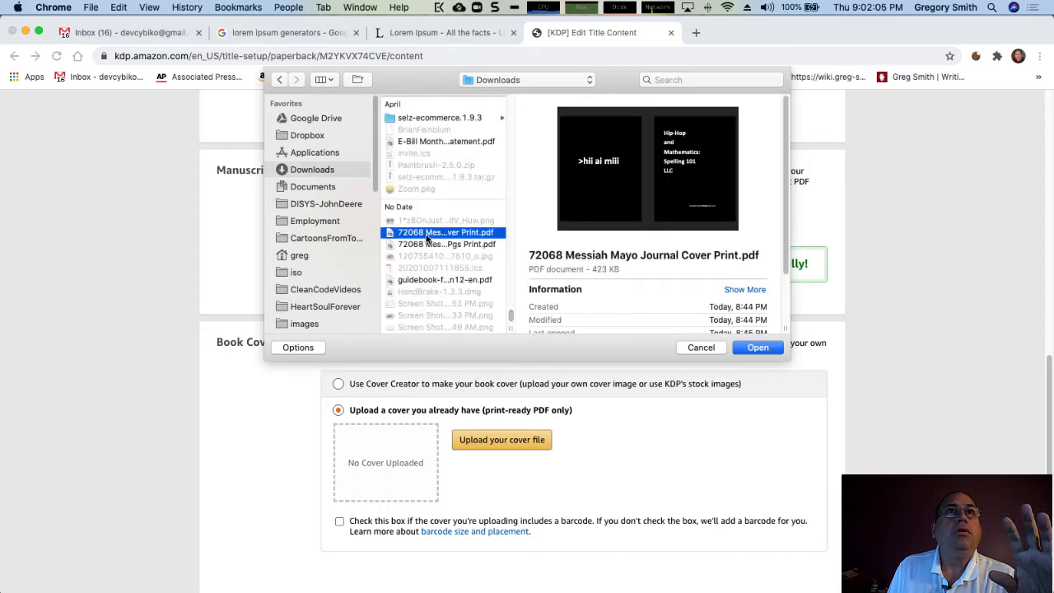
click(756, 348)
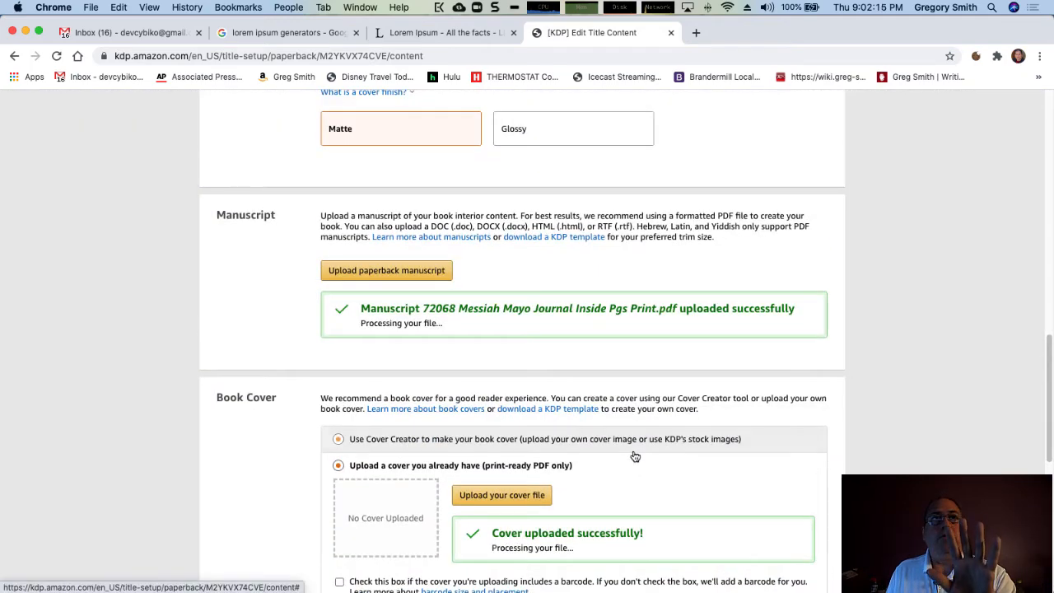
Launch the print previewer for the uploaded manuscript and cover, and show the whole book in Thumbnail View.
scroll(631, 452, down, 3)
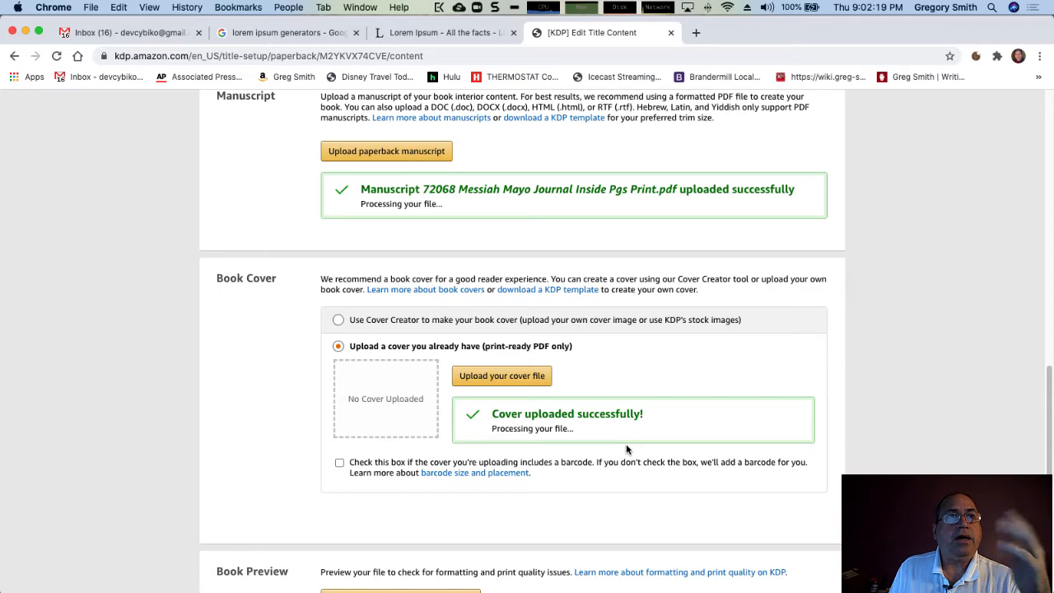
scroll(624, 448, down, 1)
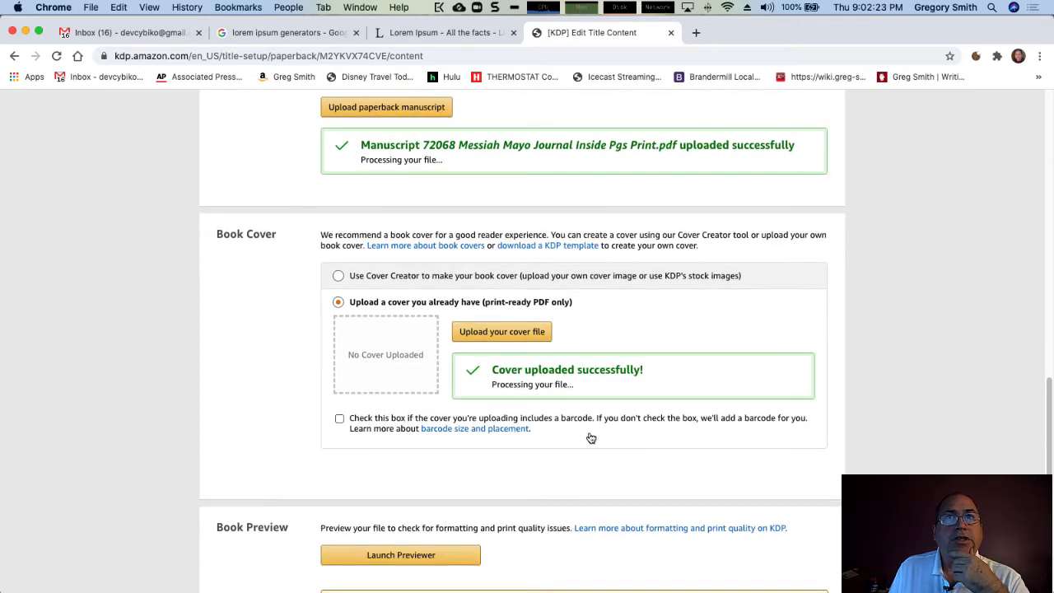
scroll(626, 432, down, 3)
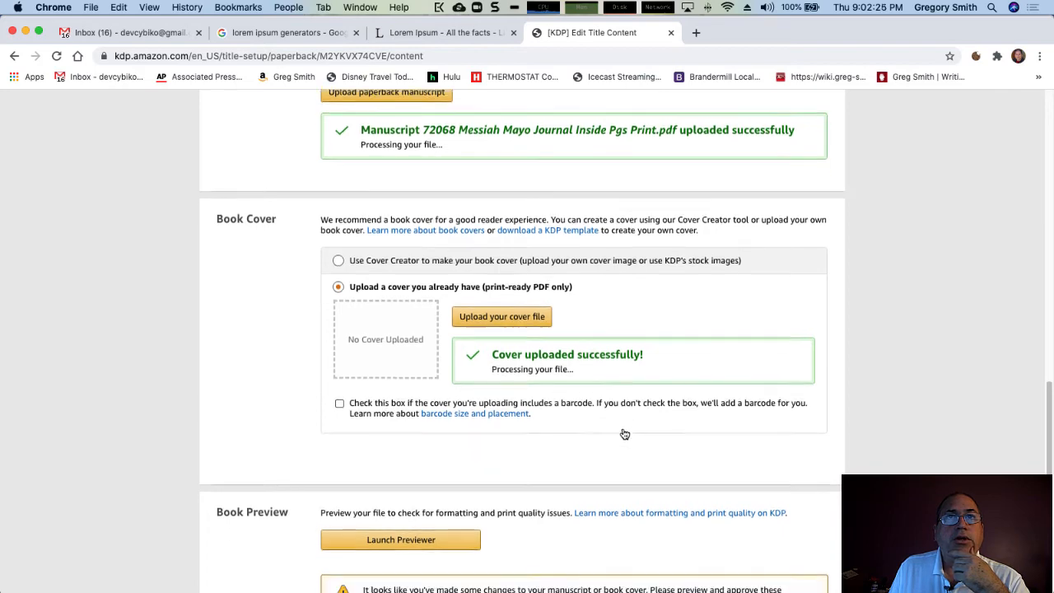
click(400, 412)
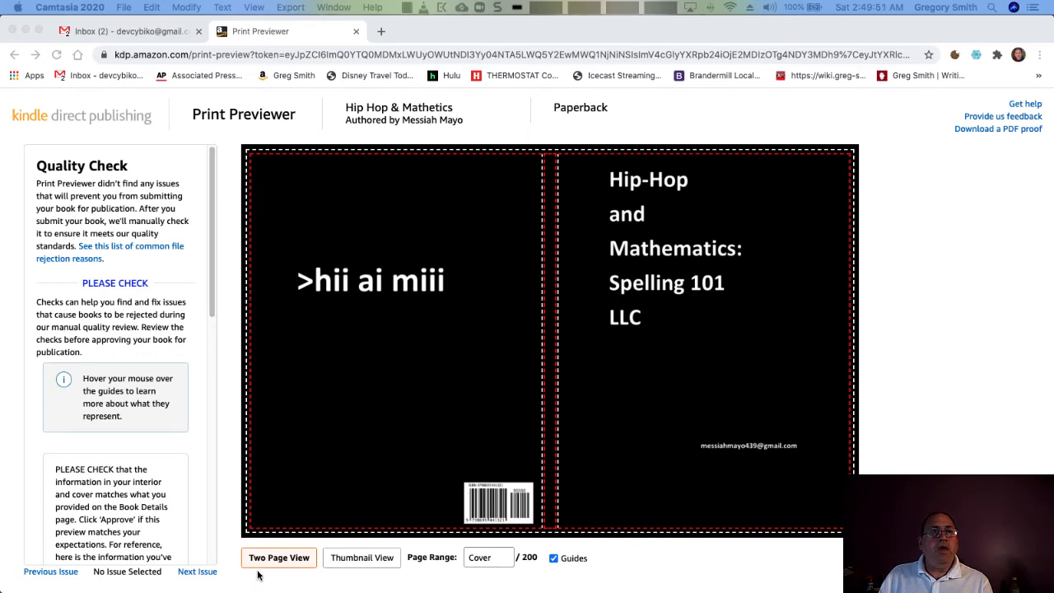
click(336, 562)
click(336, 562)
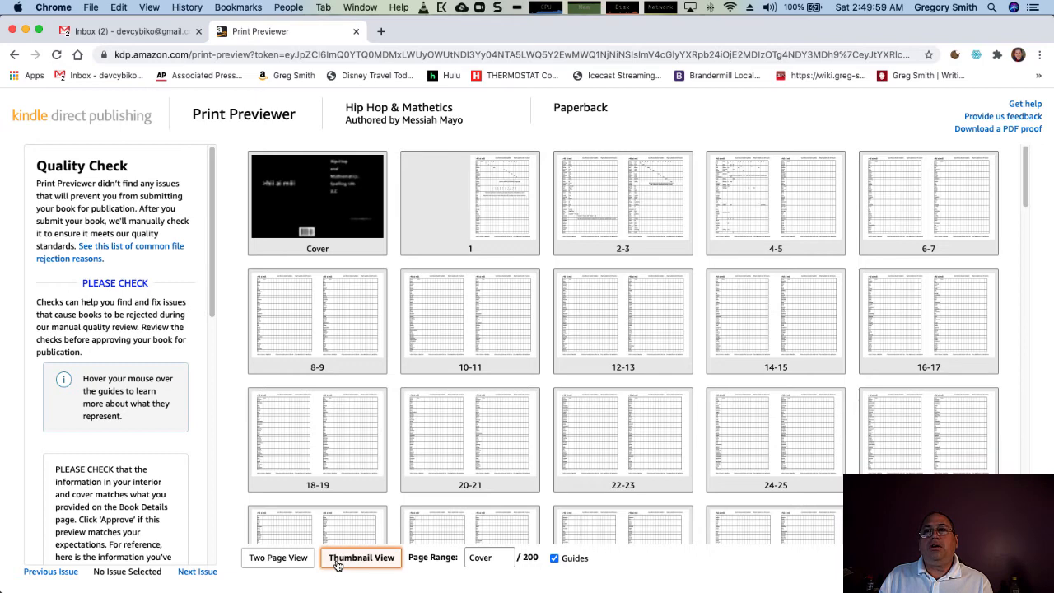
Show the cover spread in Two Page View and check it with the guides hidden and shown again.
click(481, 557)
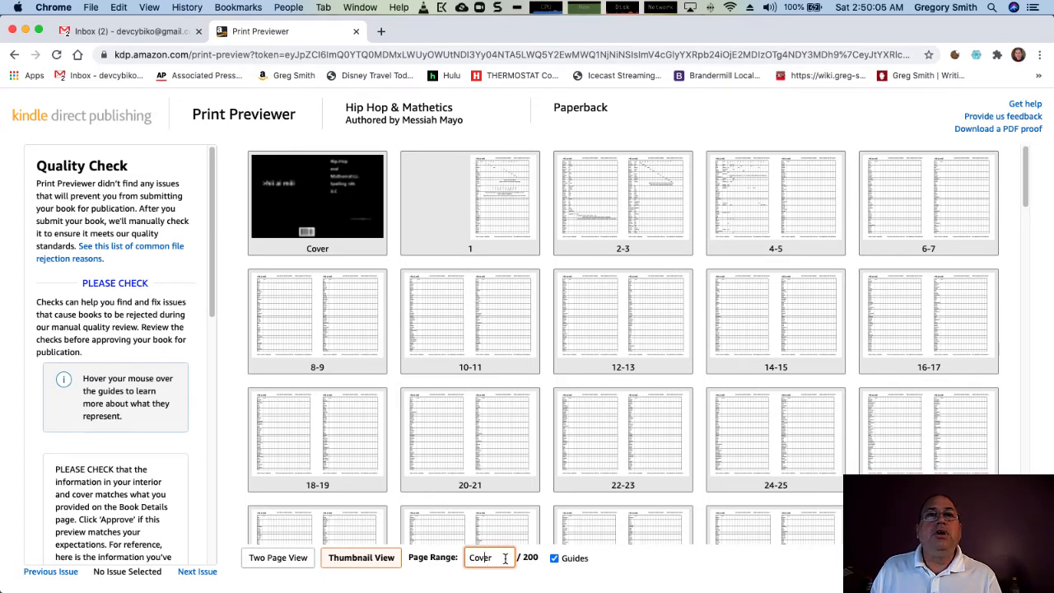
click(553, 563)
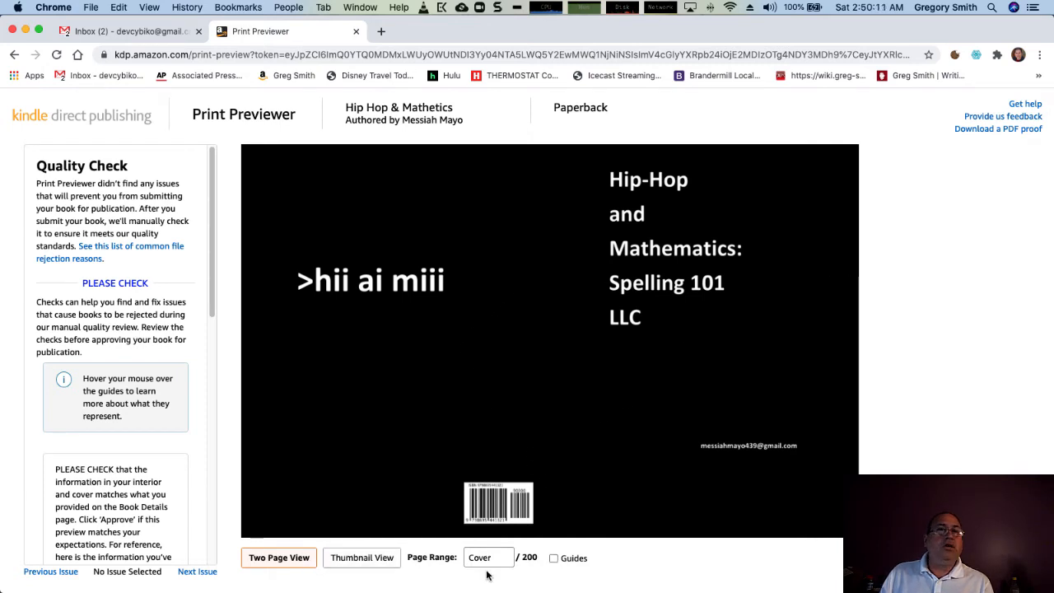
click(553, 562)
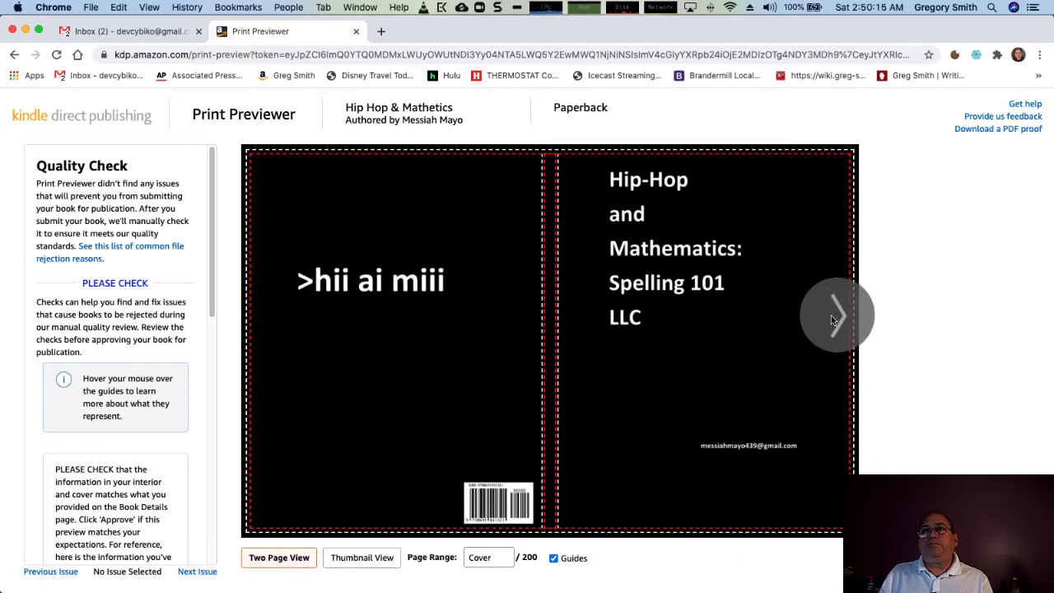
Page through the book's interior spreads from page 1 to pages 26-27, checking that the text stays inside the guides.
click(837, 317)
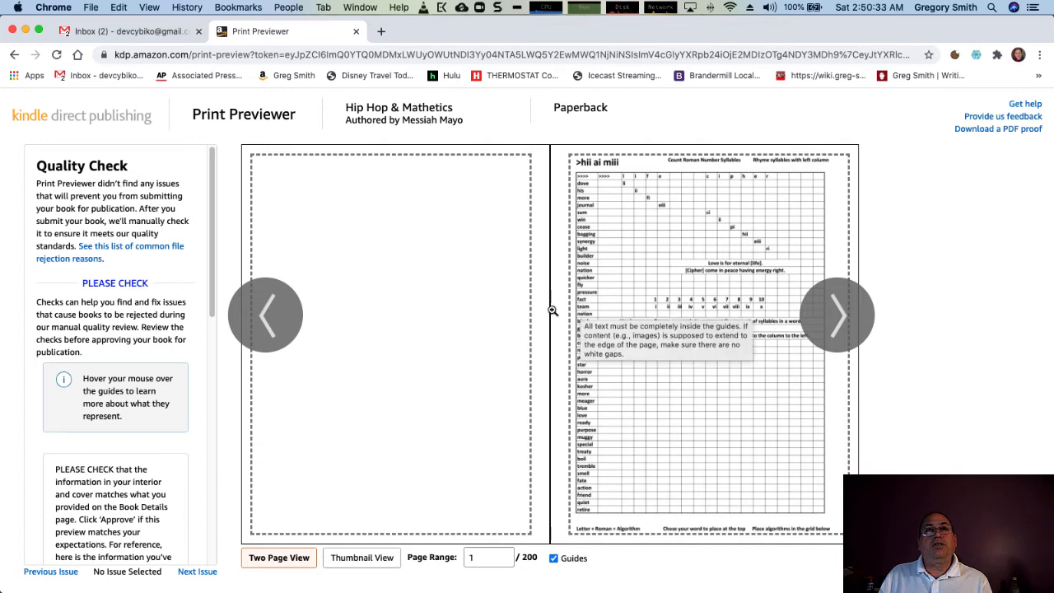
mouse_move(527, 311)
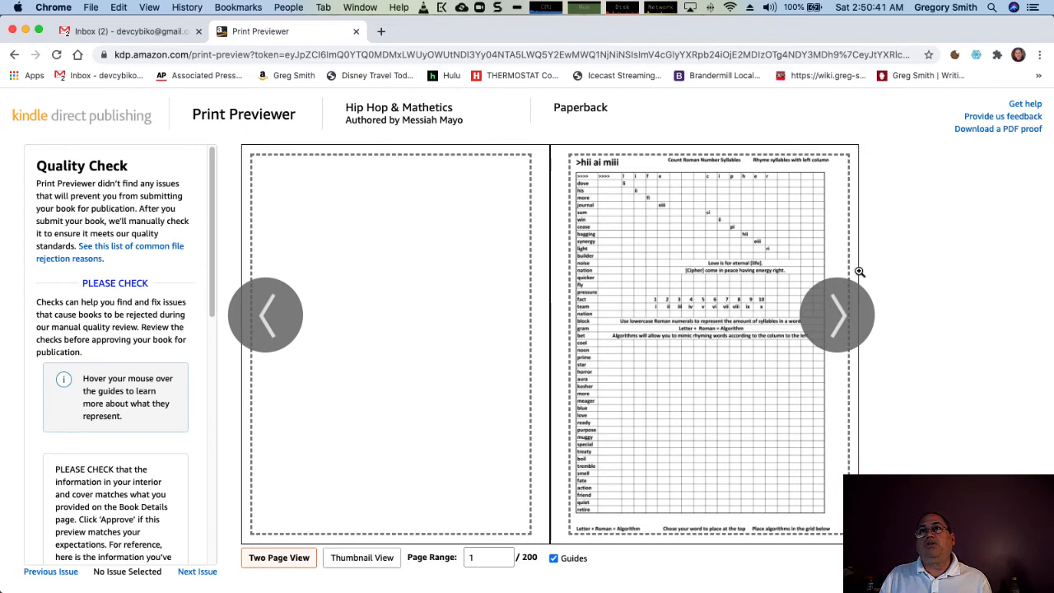
click(838, 312)
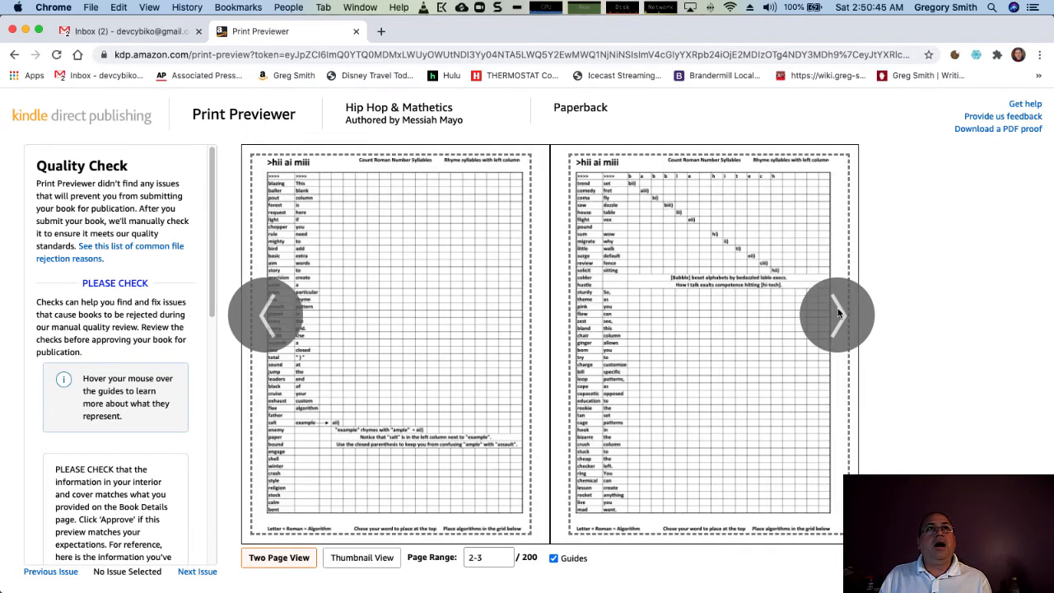
click(838, 311)
click(838, 311)
click(838, 312)
click(838, 311)
click(838, 312)
click(839, 311)
click(839, 312)
click(838, 311)
click(839, 311)
click(839, 311)
click(839, 311)
click(839, 311)
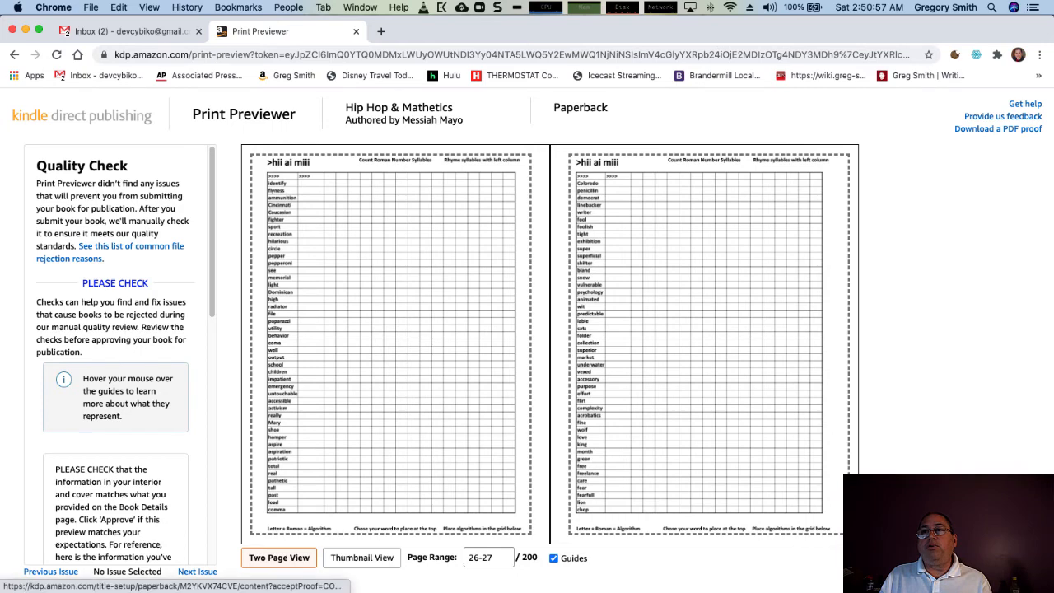
Approve the previewed book and highlight the per-book printing cost in the Paperback Content summary.
click(1007, 564)
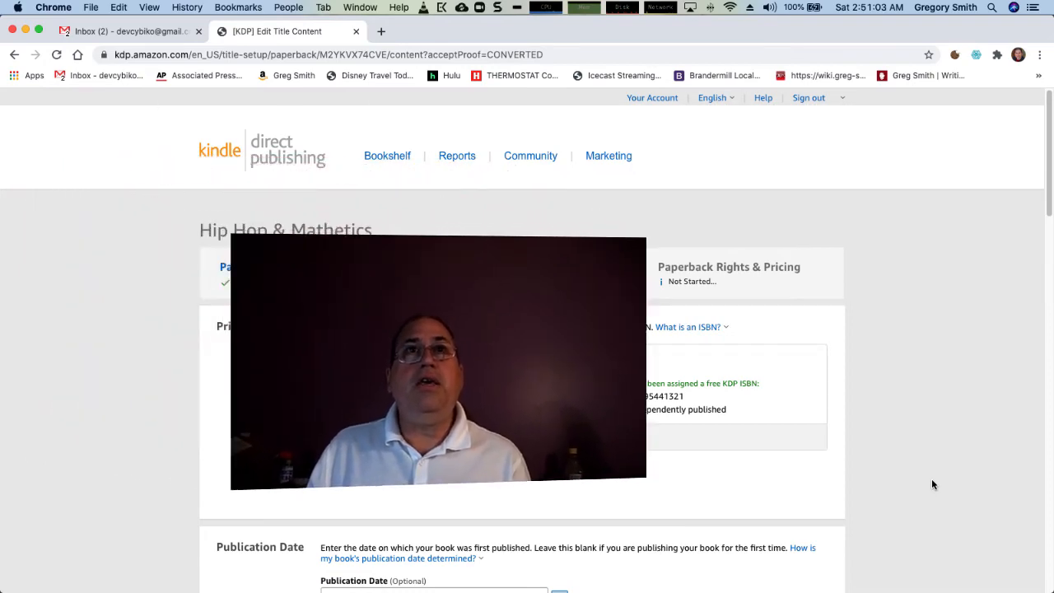
scroll(932, 485, down, 2)
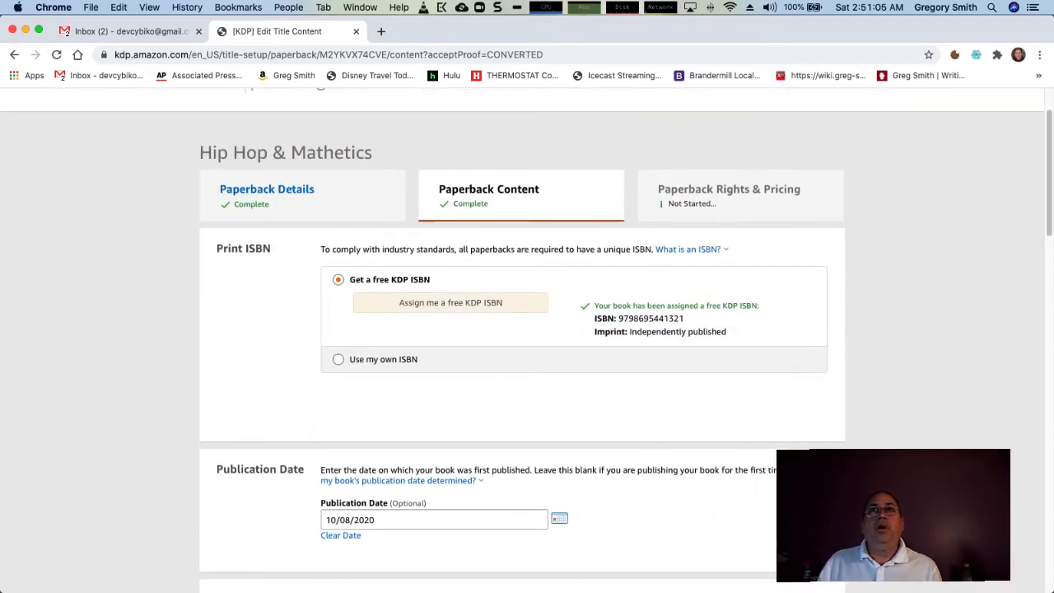
scroll(522, 346, down, 12)
scroll(716, 373, down, 3)
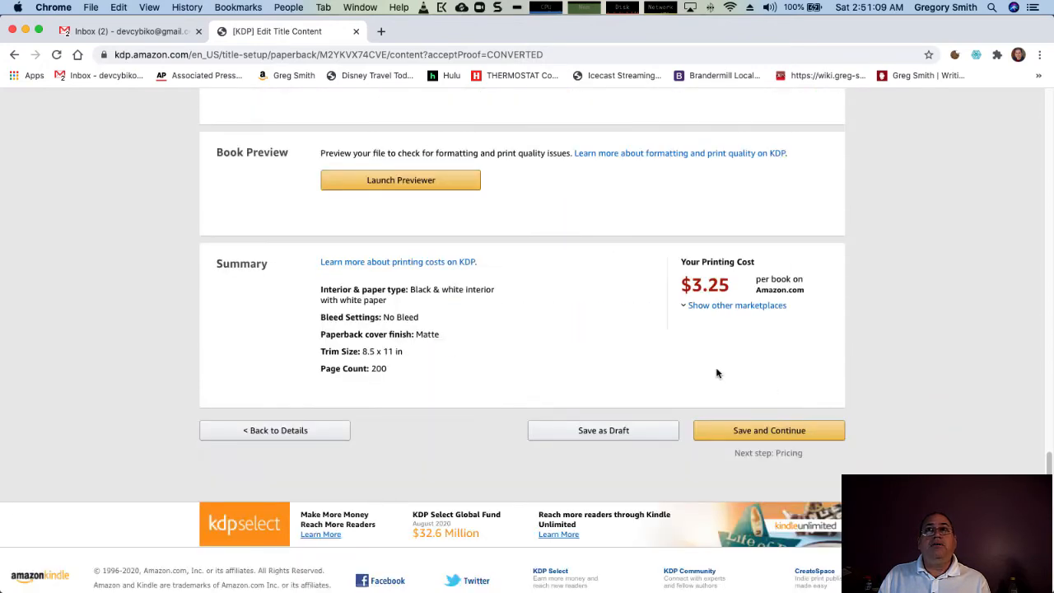
drag(730, 290, 682, 285)
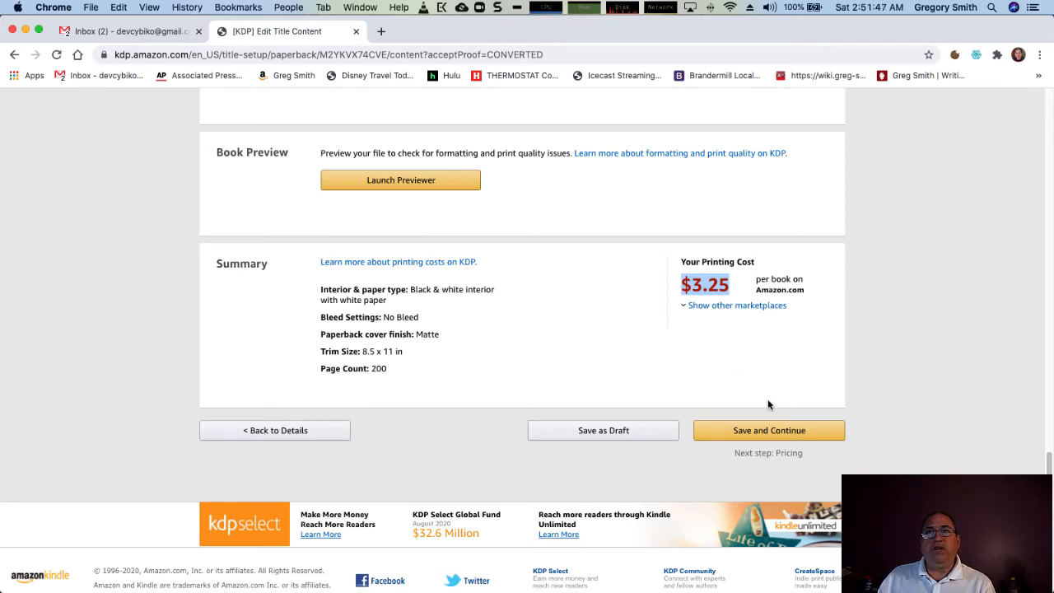
Save the paperback content, continue to Rights & Pricing, and save that page as a draft without a list price.
click(766, 437)
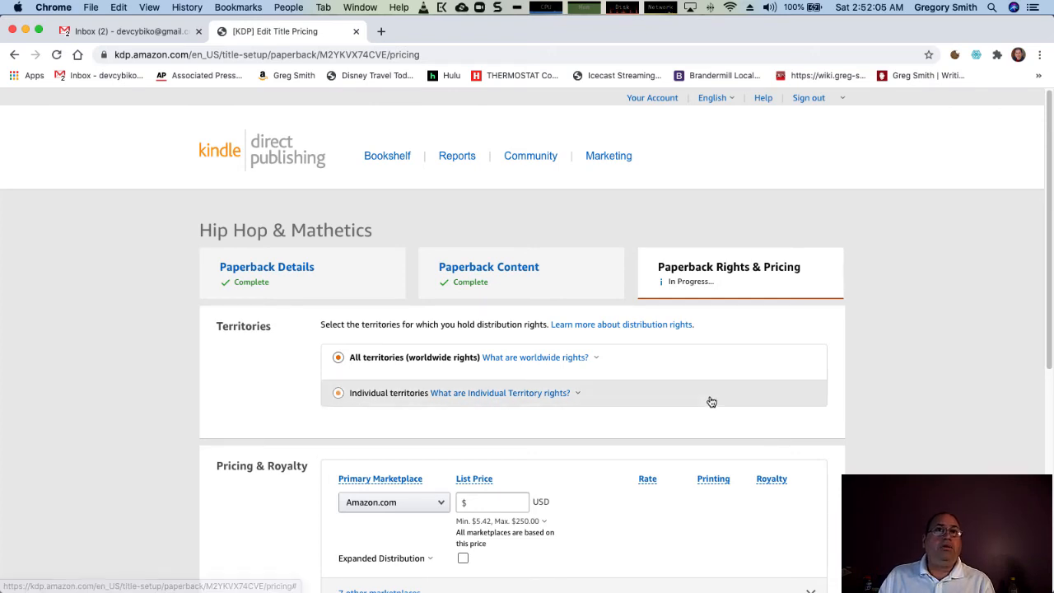
scroll(708, 400, down, 2)
scroll(676, 401, down, 1)
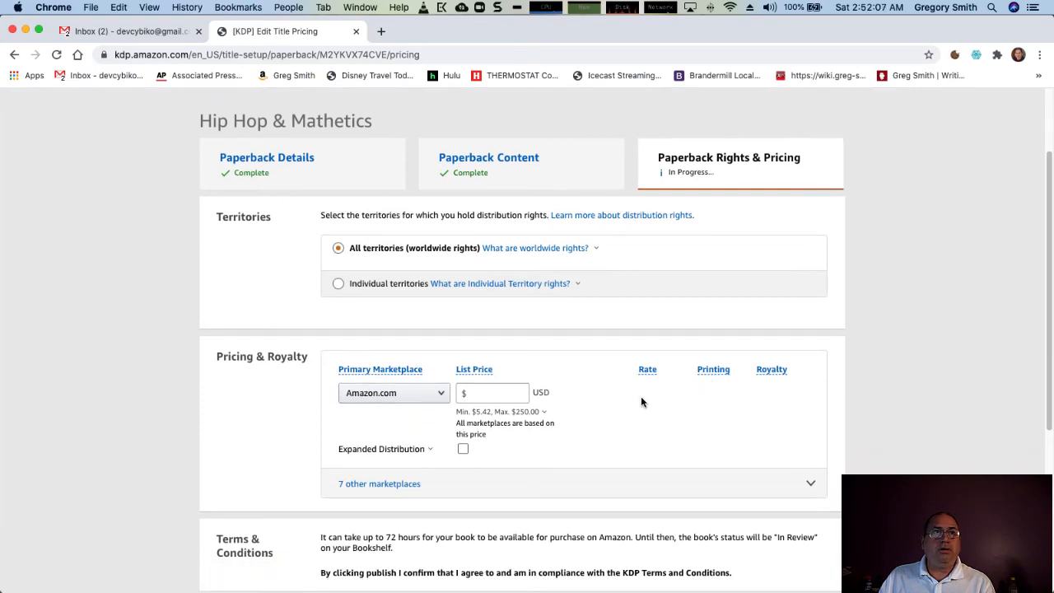
scroll(642, 402, down, 5)
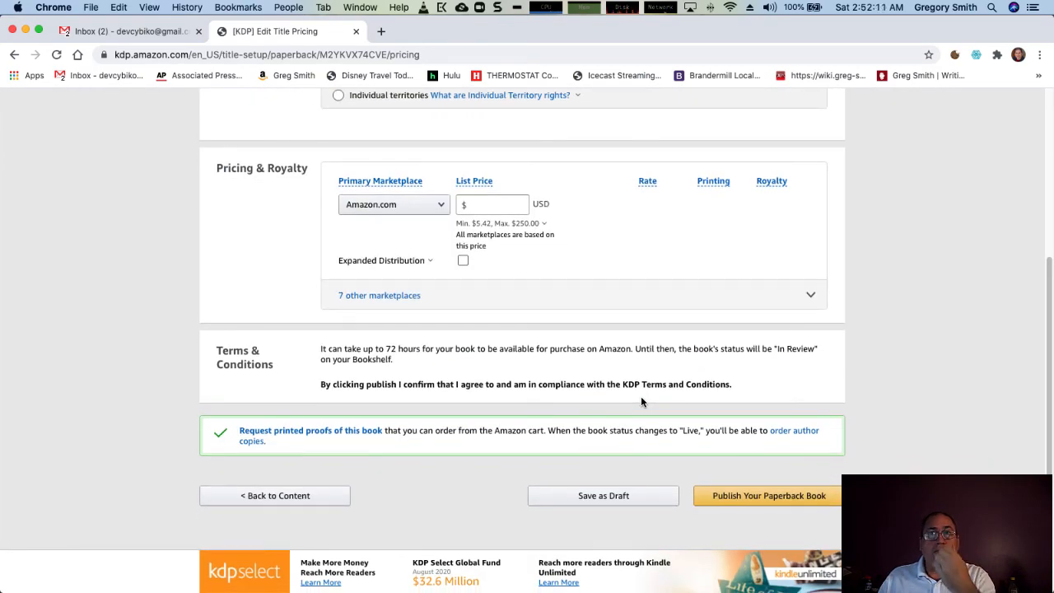
click(611, 499)
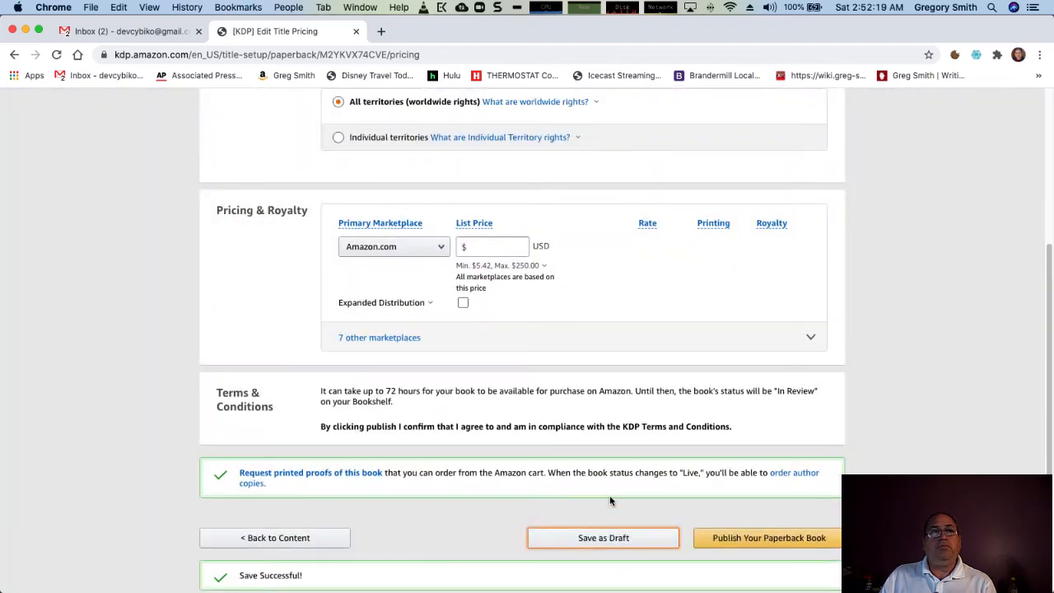
Go to the Bookshelf and open the printed proofs request for the Hip Hop & Mathetics paperback.
scroll(605, 492, up, 4)
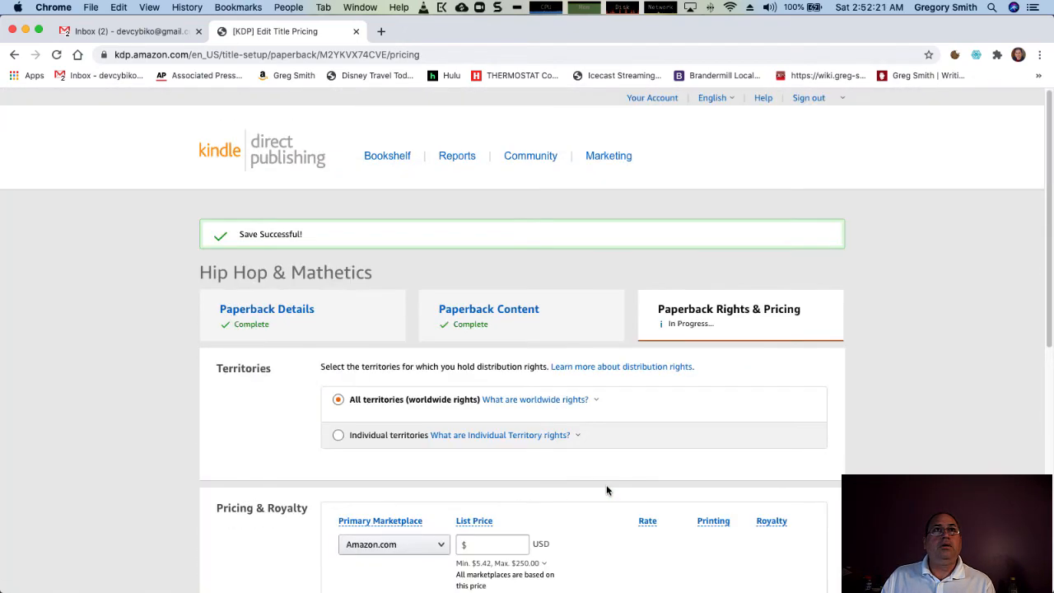
click(387, 157)
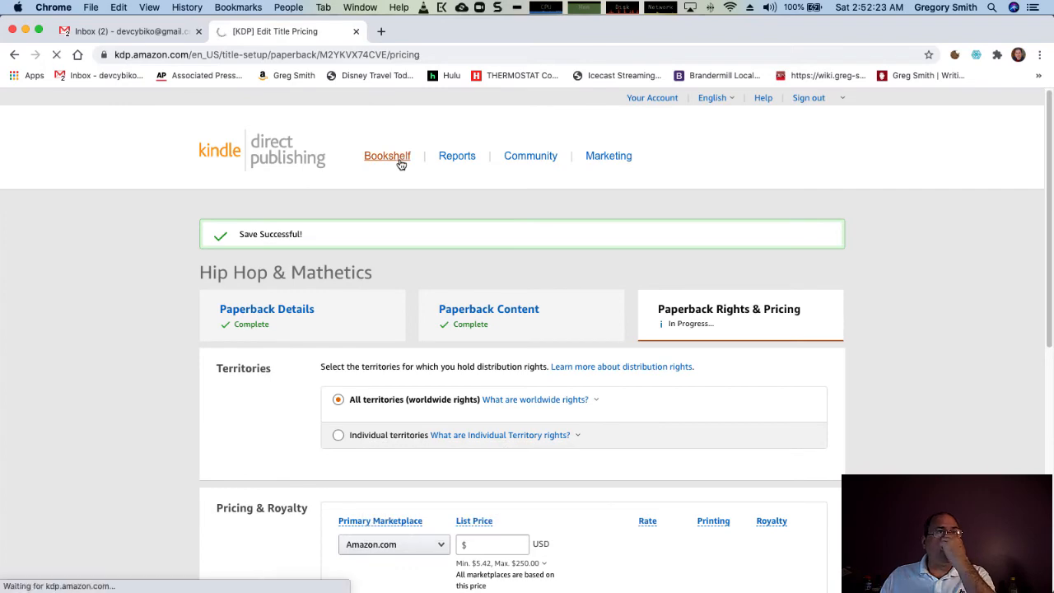
scroll(434, 366, down, 3)
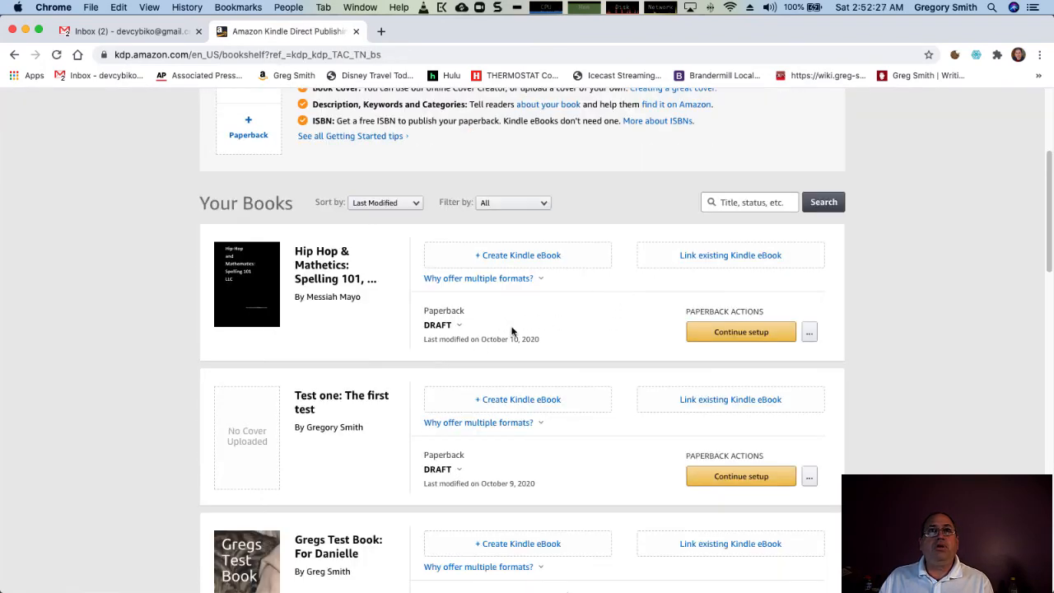
click(808, 332)
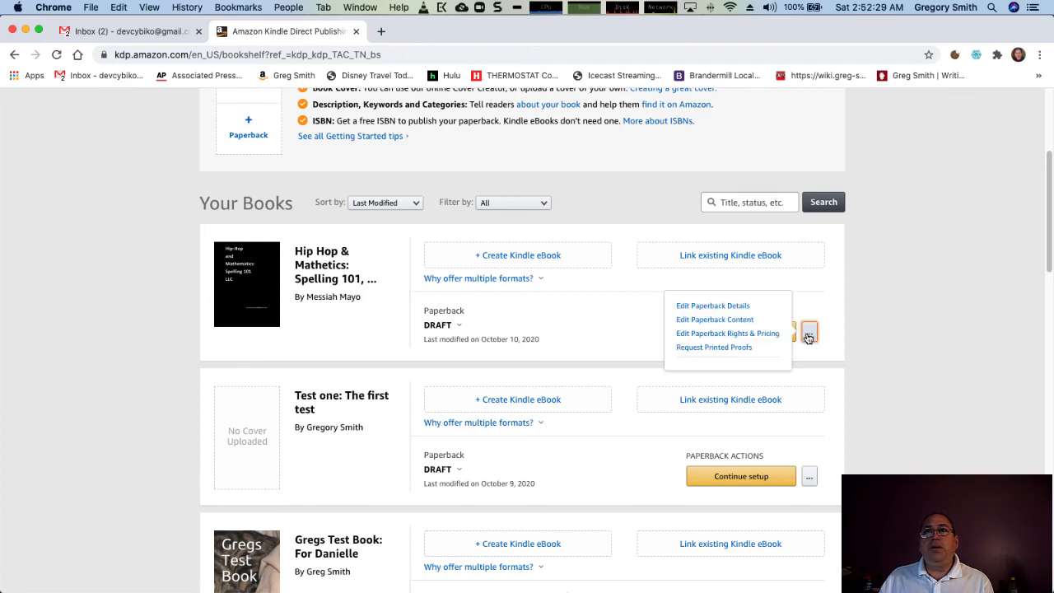
click(718, 347)
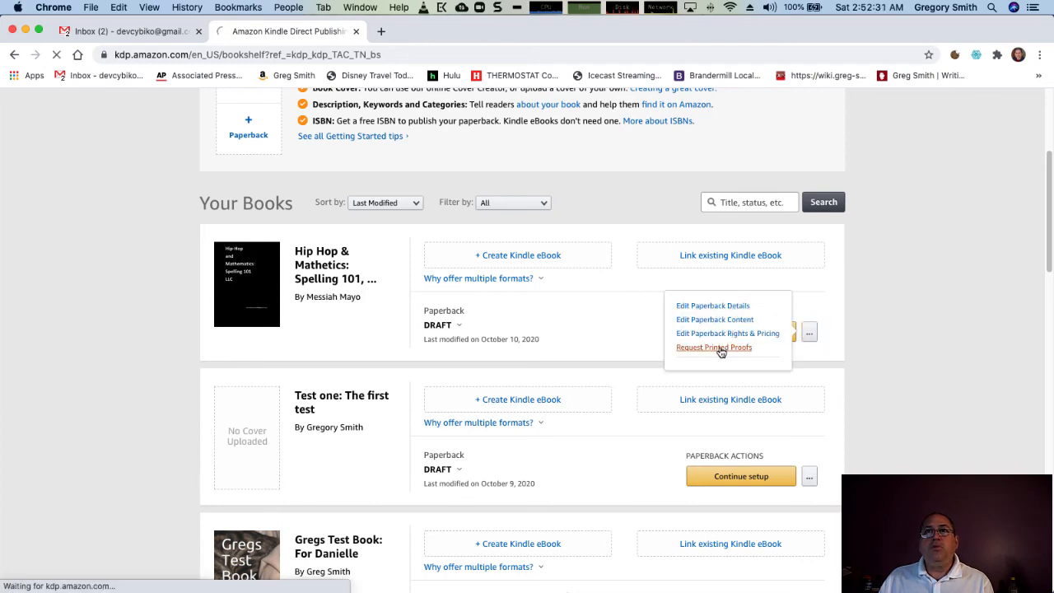
Set the proof order quantity to 5 copies and try to submit the proof request.
scroll(478, 356, down, 1)
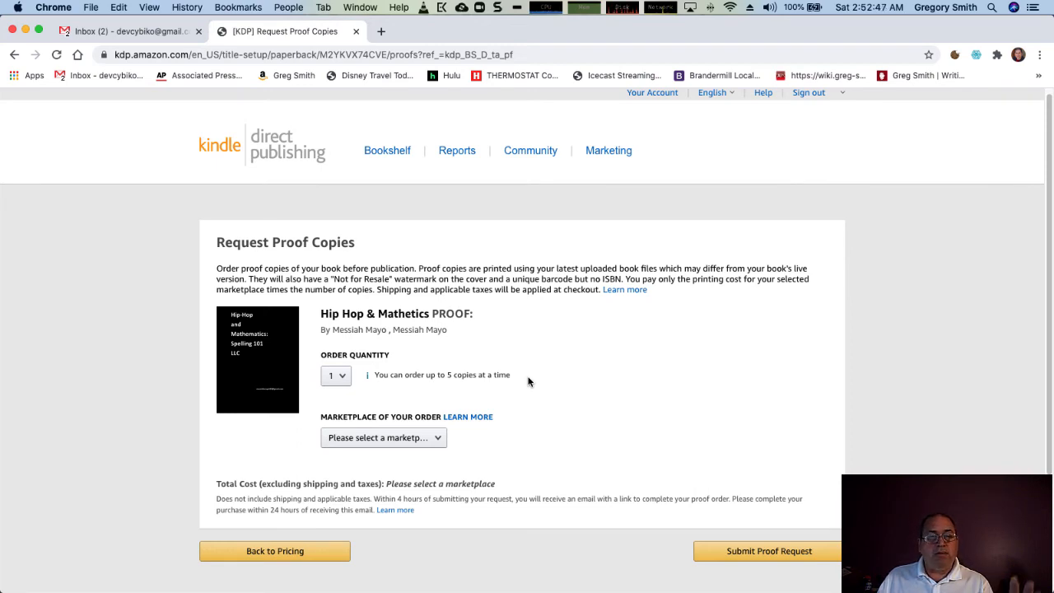
click(335, 376)
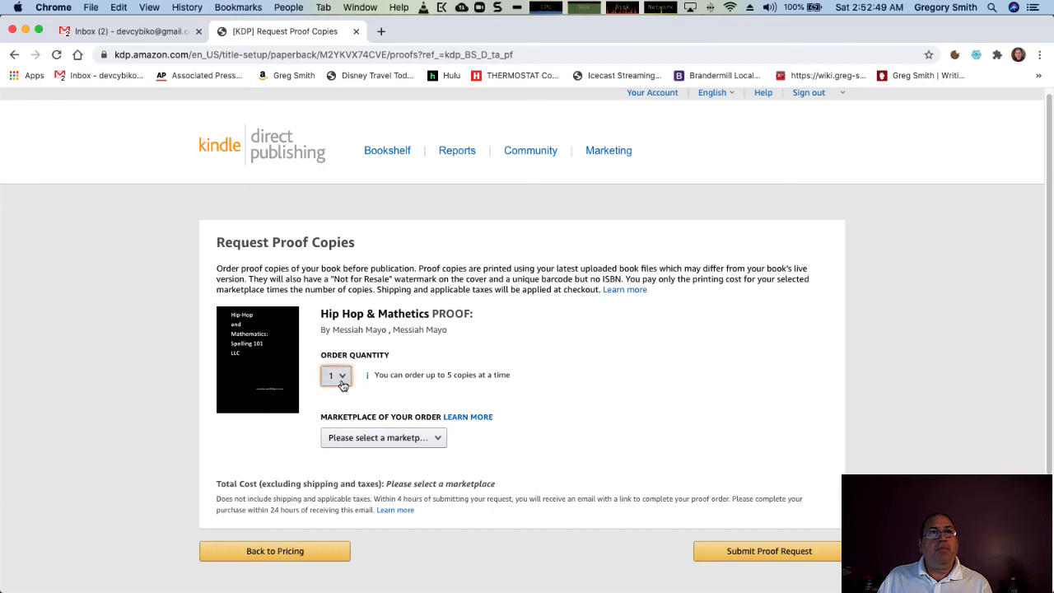
click(343, 436)
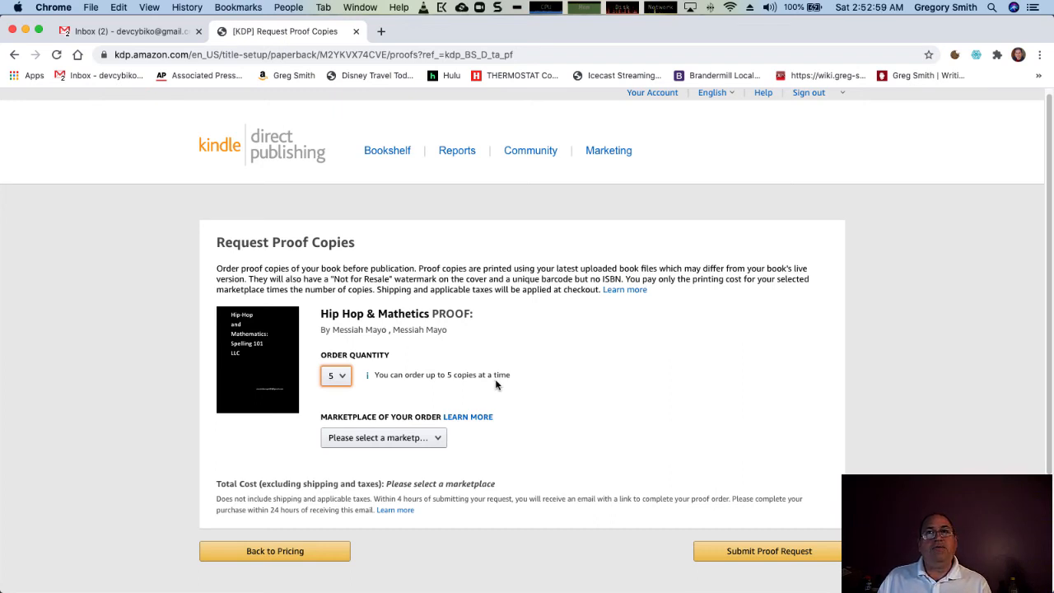
click(749, 552)
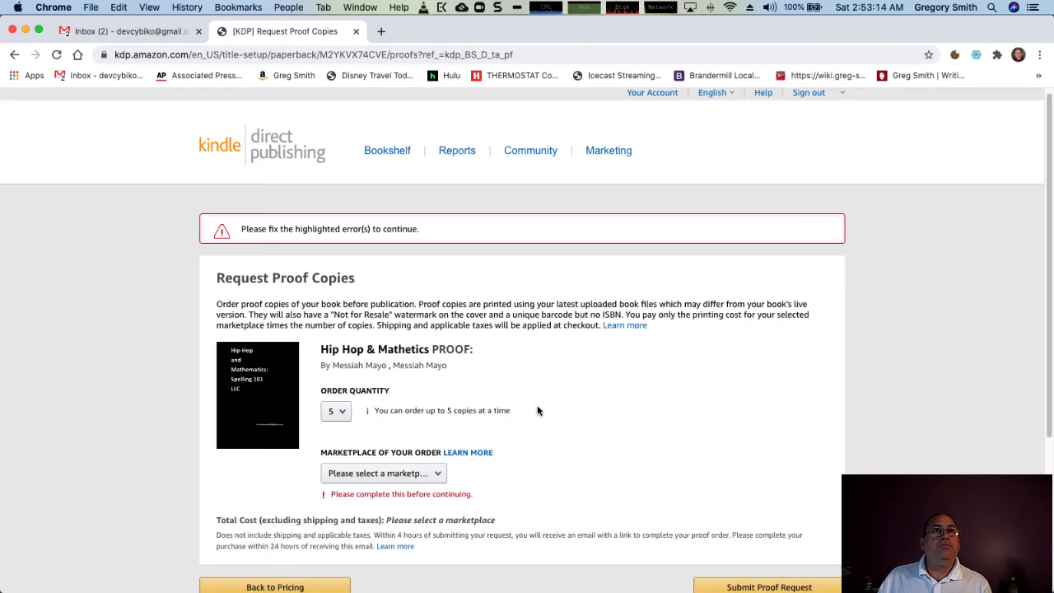
Choose Amazon.com as the marketplace of the proof order, then submit and confirm the proof request.
scroll(537, 410, down, 5)
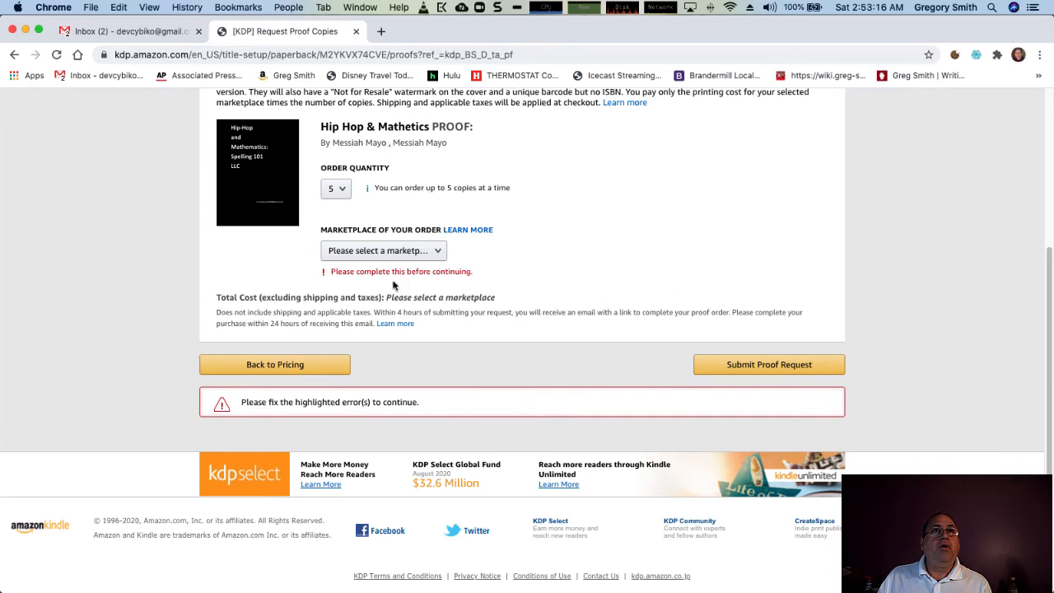
click(385, 251)
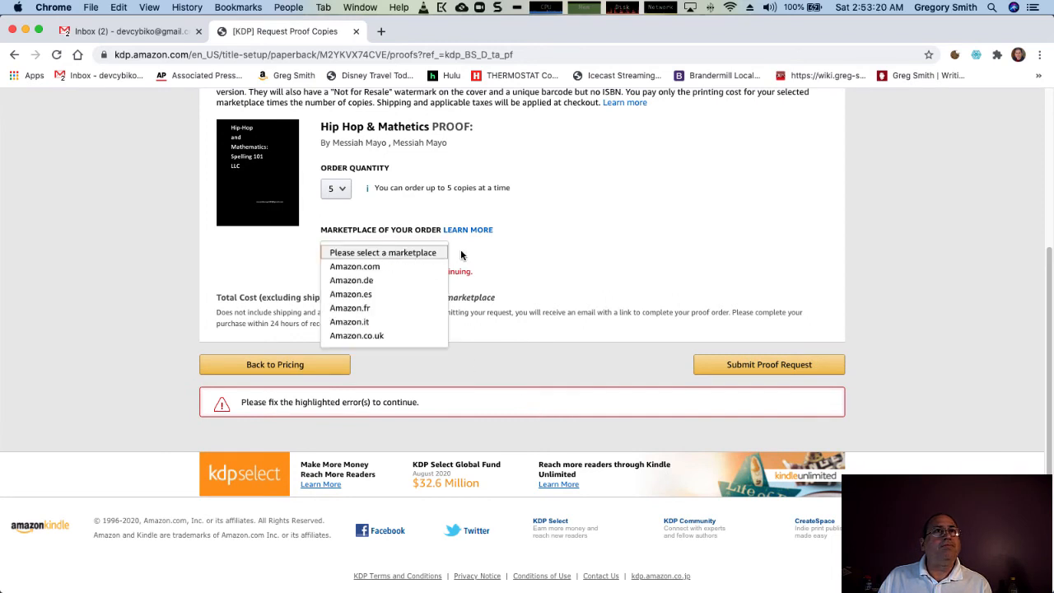
click(369, 267)
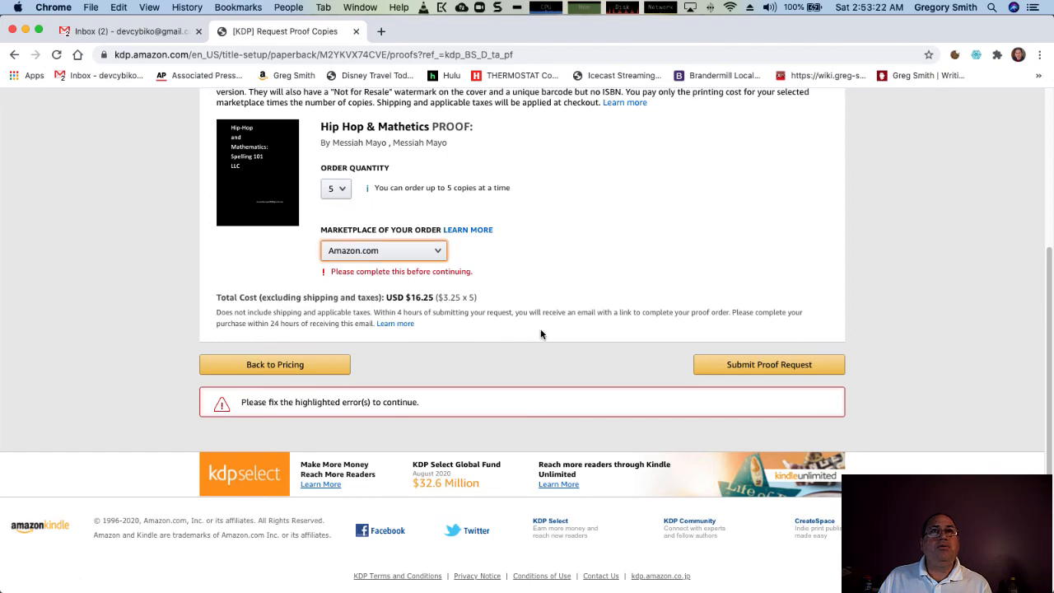
click(791, 369)
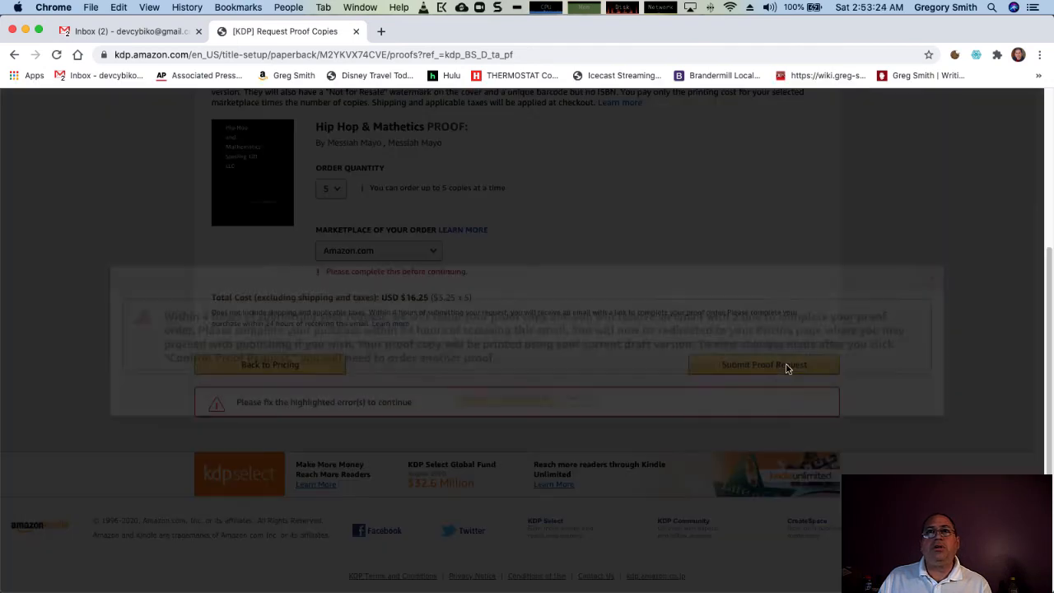
click(506, 398)
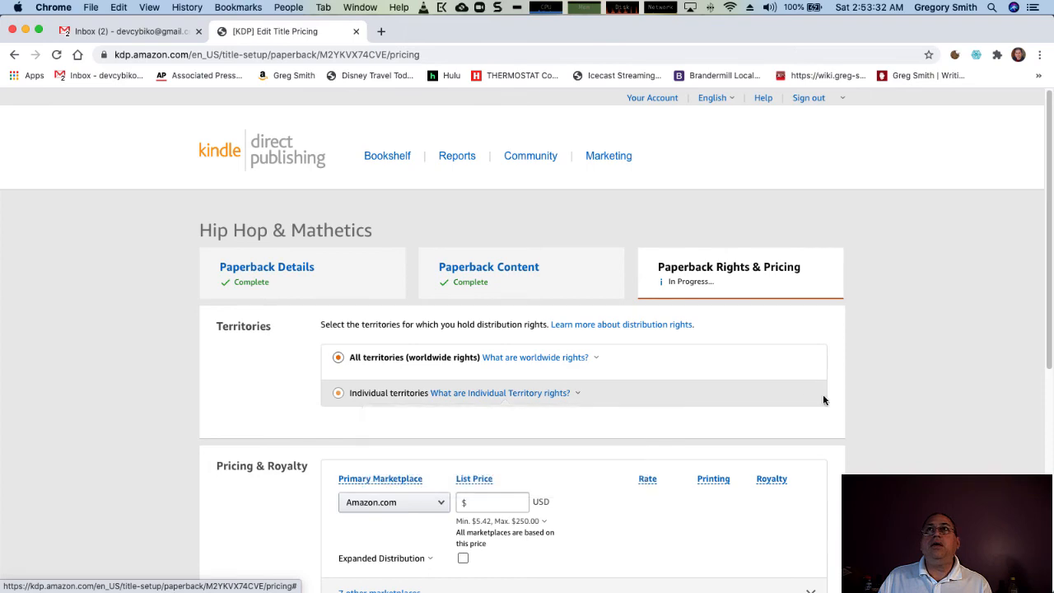
Look over the paperback's setup pages back to Paperback Details, and return to the book's entry on the Bookshelf.
scroll(638, 237, down, 3)
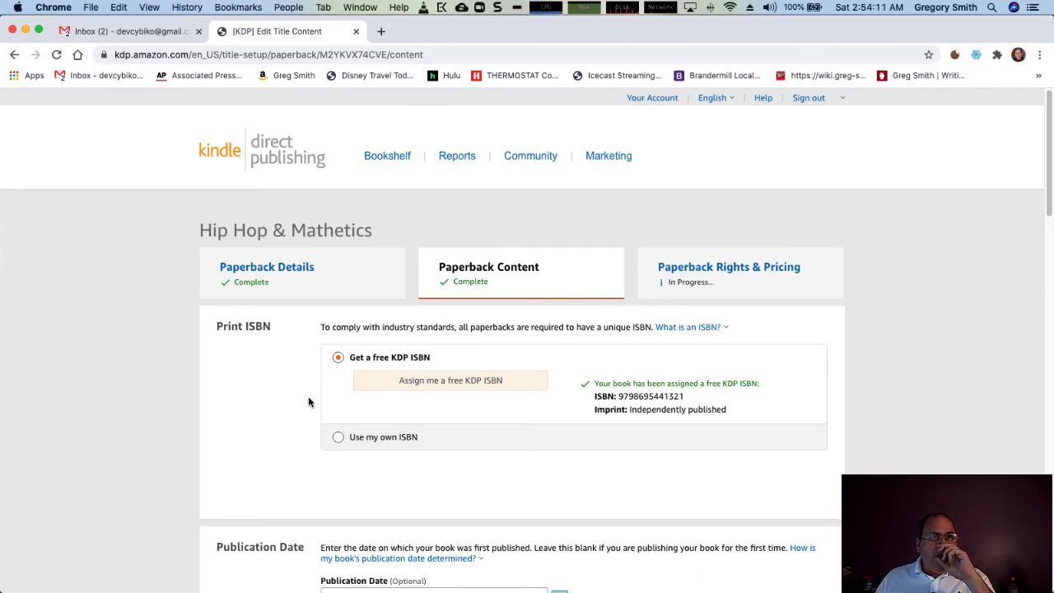
click(286, 282)
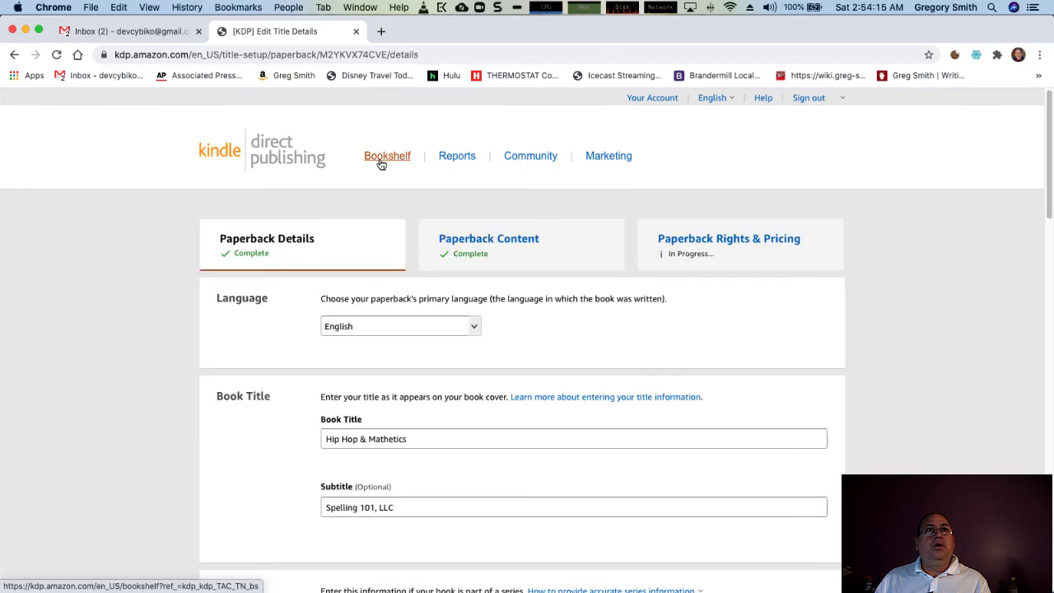
click(381, 162)
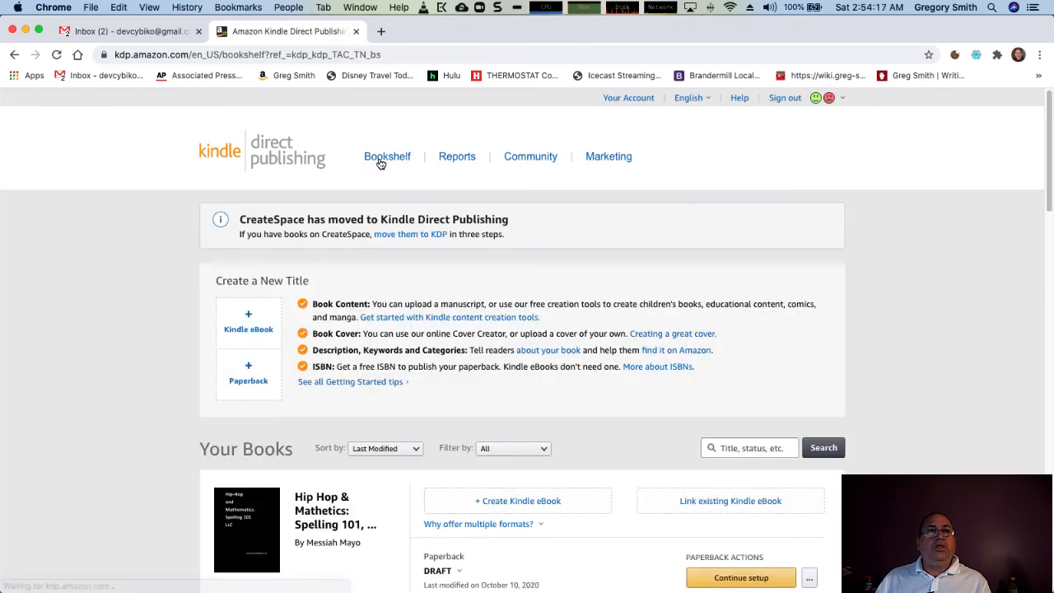
scroll(122, 426, down, 4)
scroll(122, 426, down, 1)
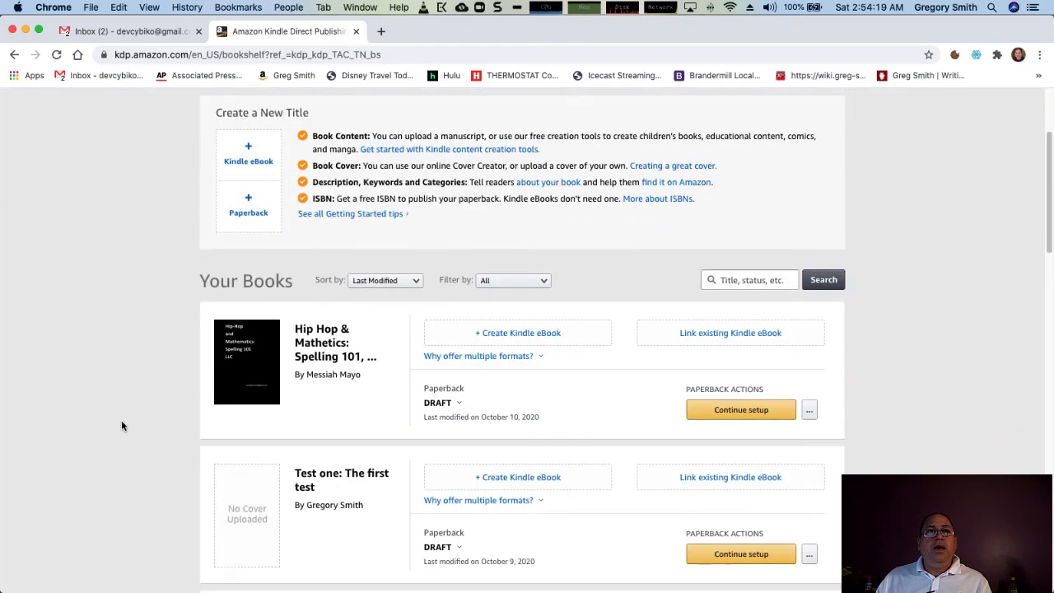